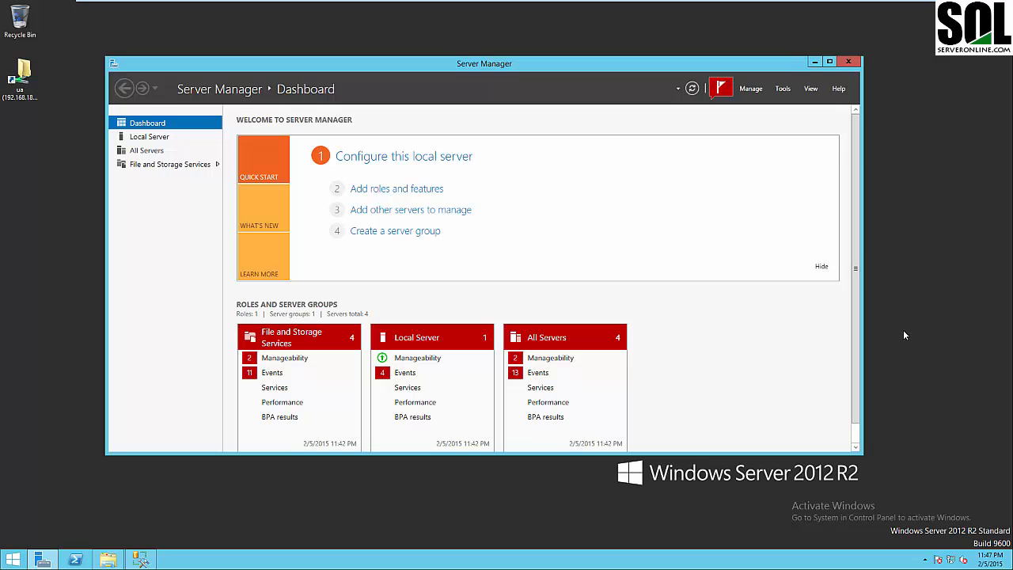
Look over the Server2 and Server3 virtual machines, including the domain computers in Active Directory Users and Computers on Server3
{"action": "mouse_move", "coordinate": [596, 3]}
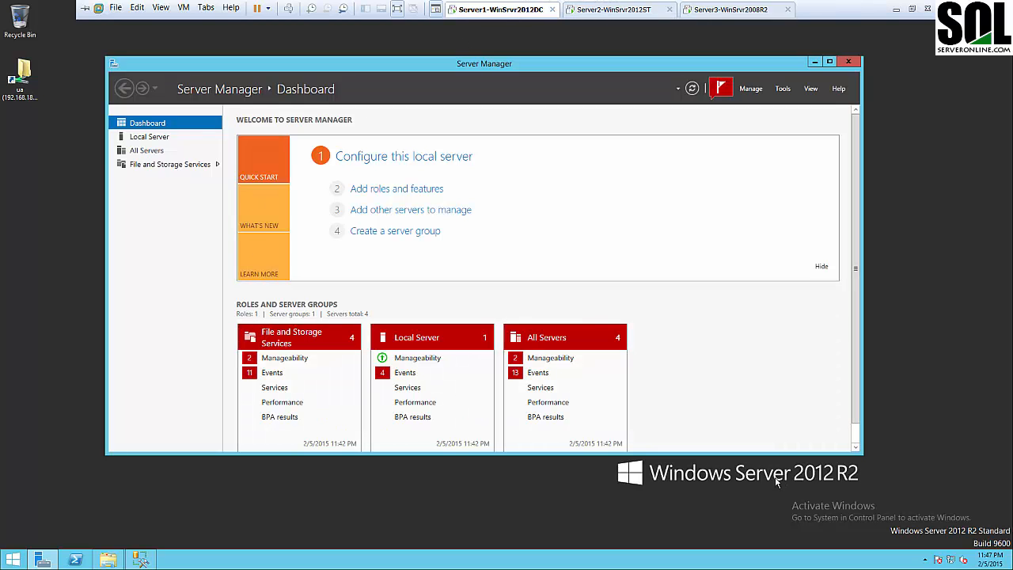
{"action": "left_click", "coordinate": [645, 11]}
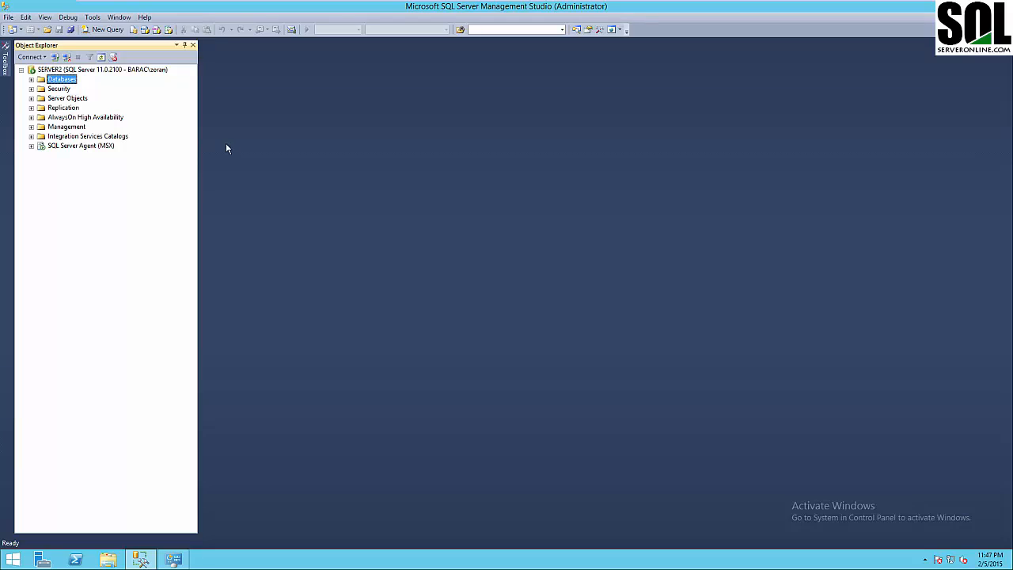
{"action": "mouse_move", "coordinate": [844, 3]}
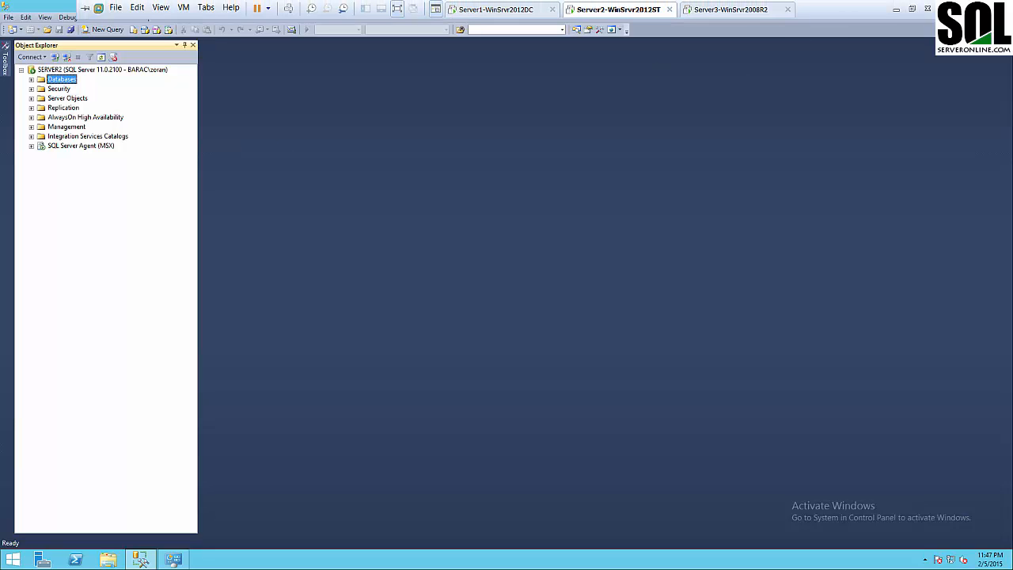
{"action": "mouse_move", "coordinate": [1012, 2]}
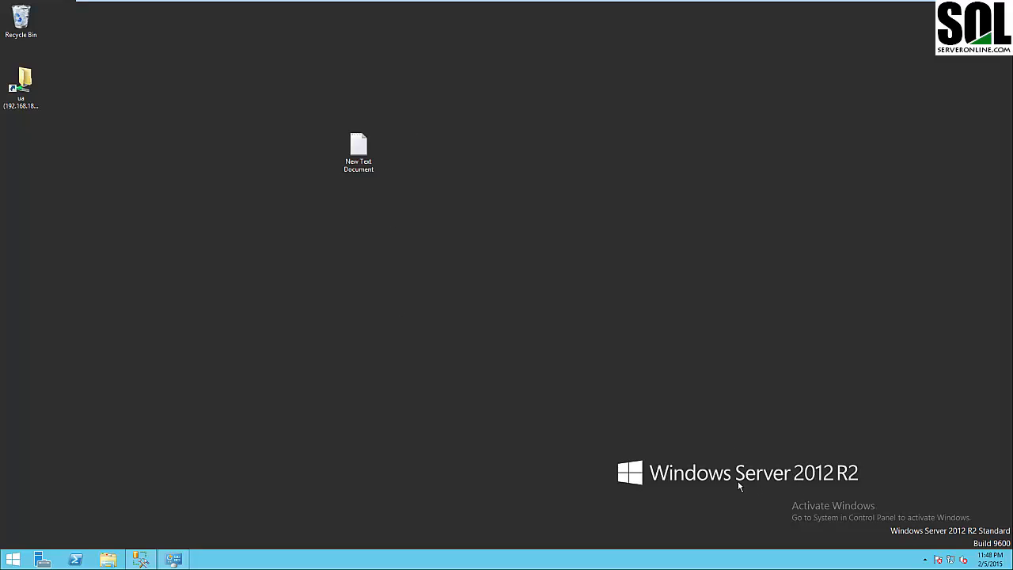
{"action": "left_click", "coordinate": [740, 9]}
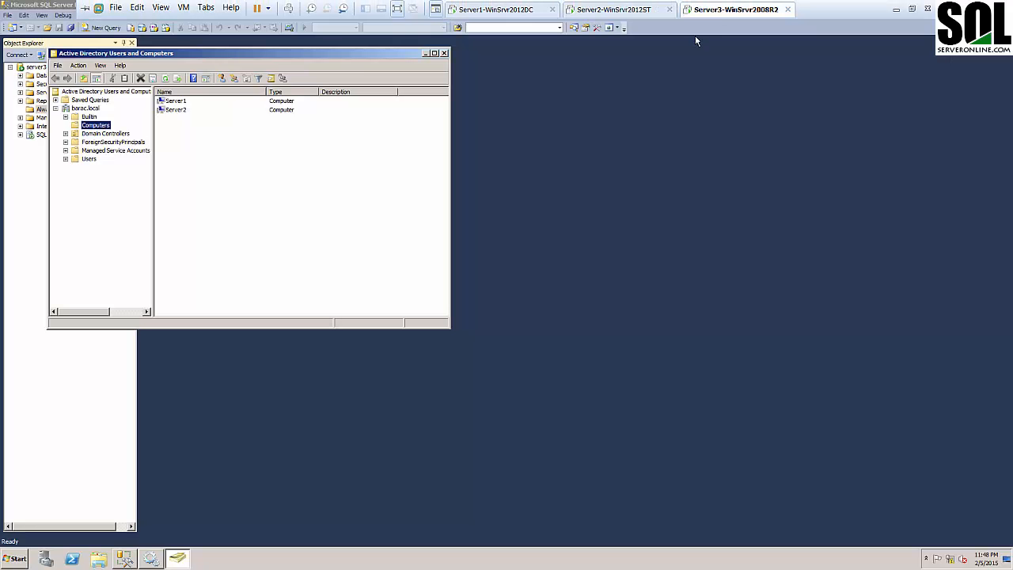
{"action": "left_click_drag", "start_coordinate": [304, 54], "coordinate": [612, 138]}
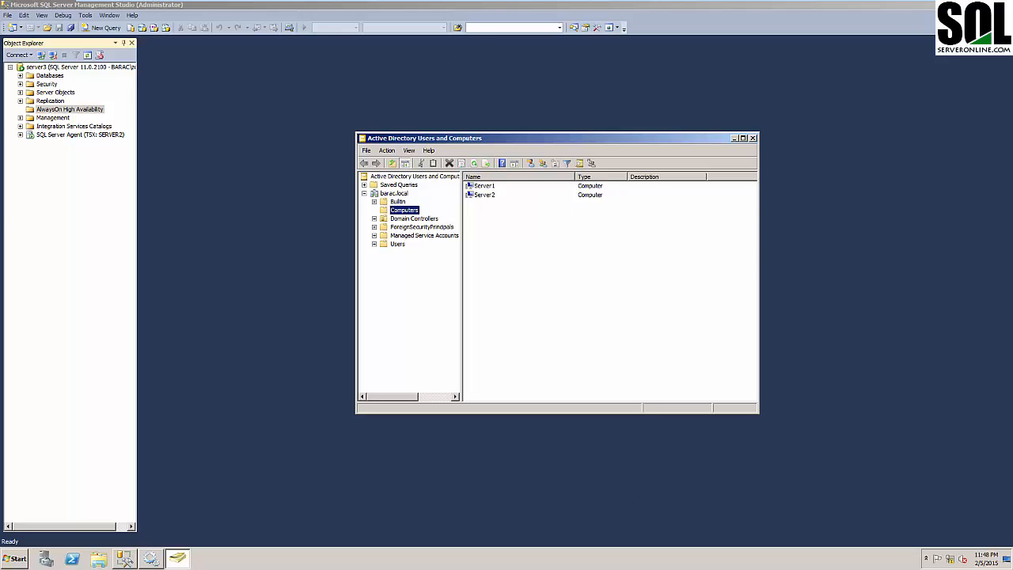
On the Server1 virtual machine, begin adding roles and features as a role-based installation with Server1.barac.local as the destination server
{"action": "left_click", "coordinate": [505, 8]}
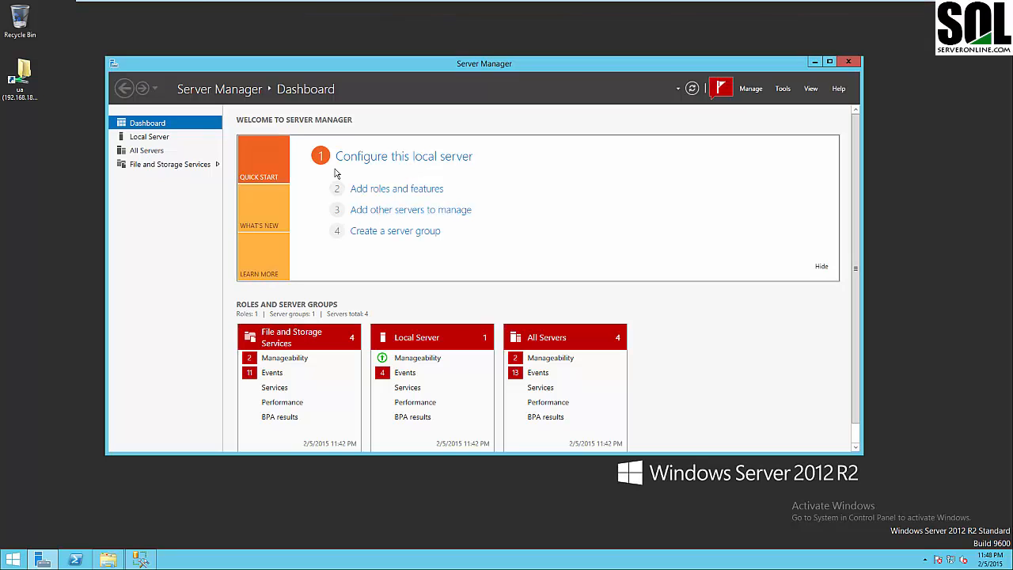
{"action": "left_click", "coordinate": [427, 190]}
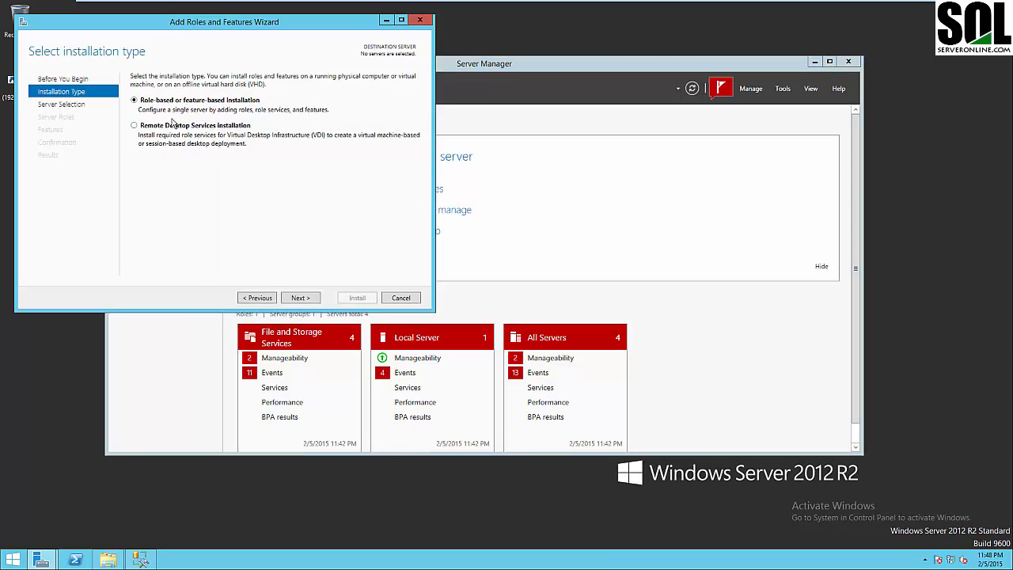
{"action": "left_click_drag", "start_coordinate": [165, 25], "coordinate": [377, 139]}
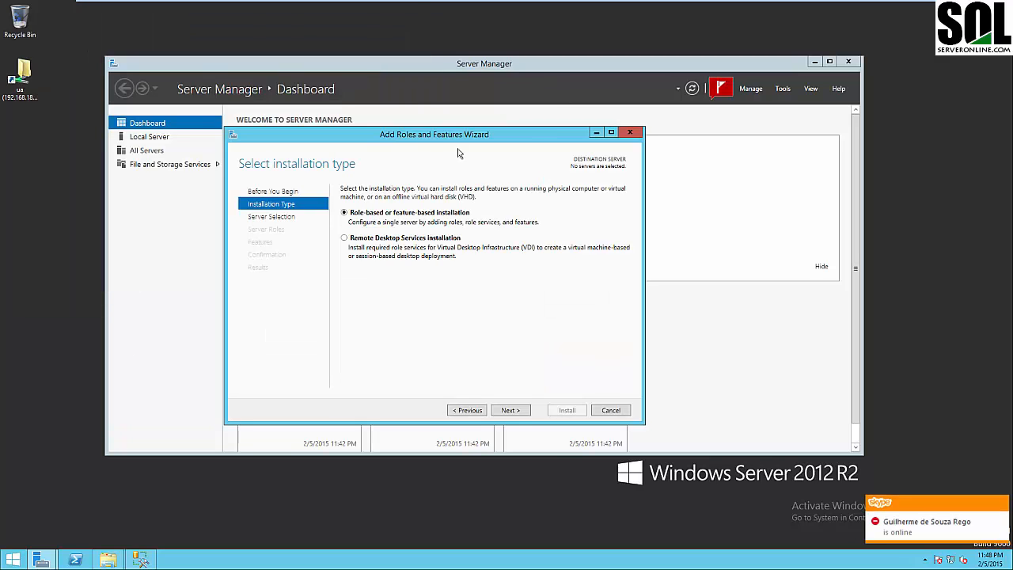
{"action": "left_click", "coordinate": [511, 410]}
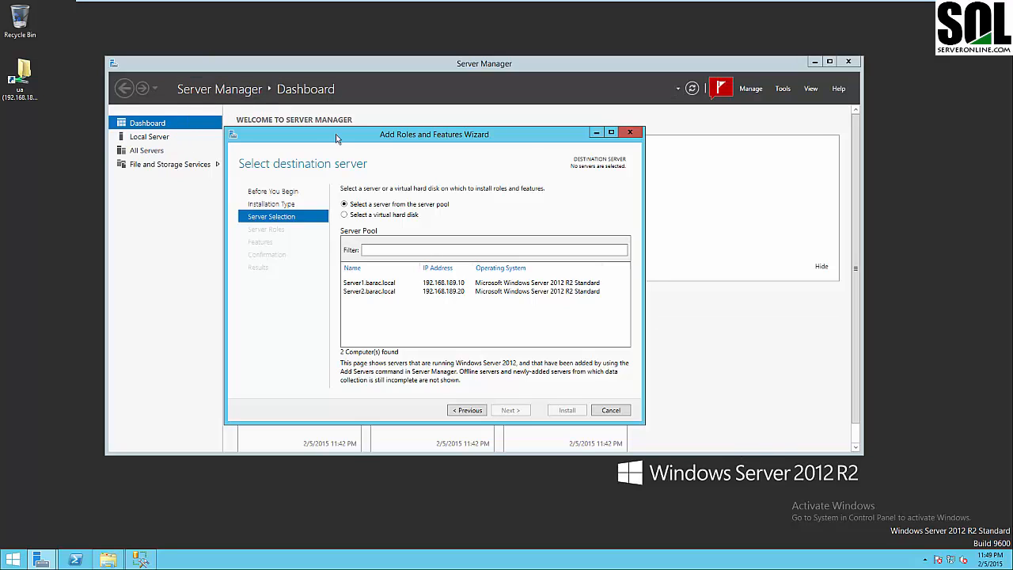
{"action": "left_click_drag", "start_coordinate": [335, 134], "coordinate": [384, 145]}
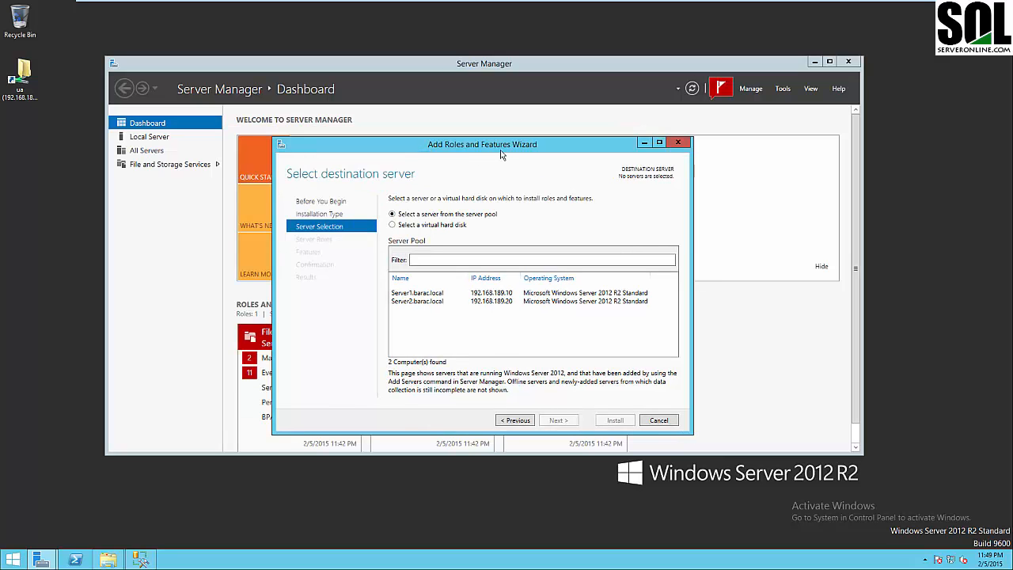
{"action": "left_click_drag", "start_coordinate": [500, 152], "coordinate": [478, 126]}
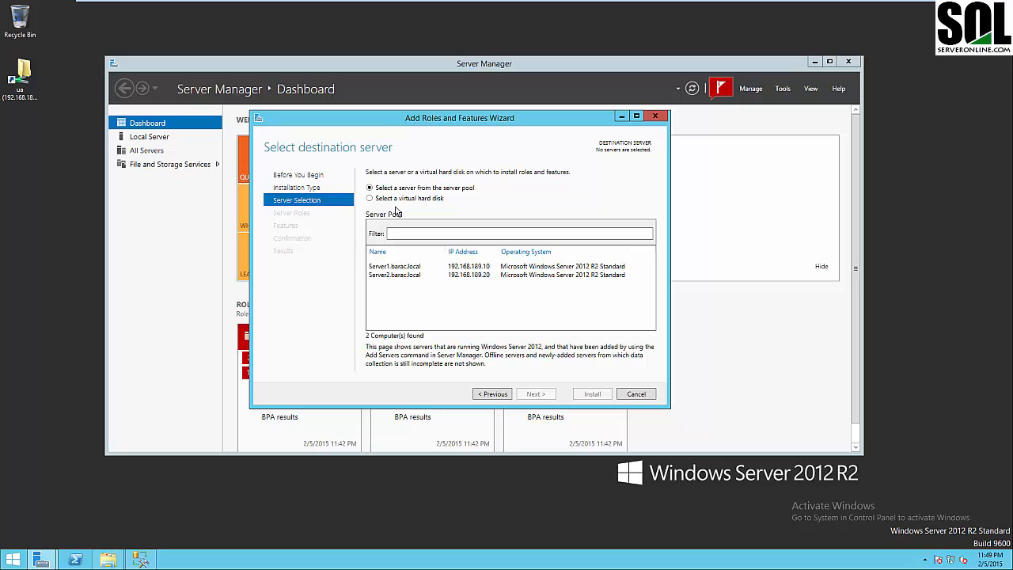
{"action": "left_click", "coordinate": [398, 267]}
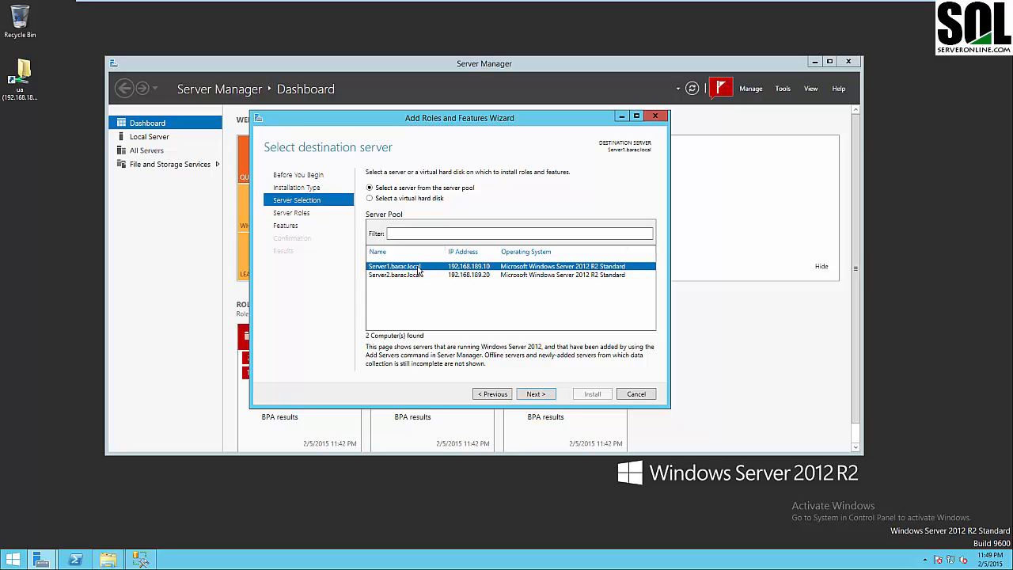
{"action": "left_click", "coordinate": [535, 394]}
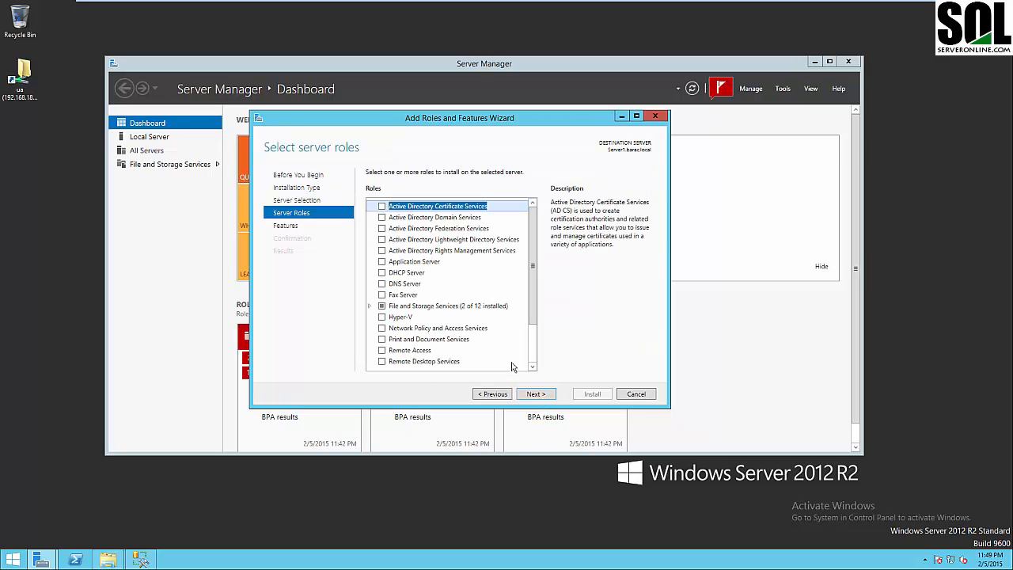
Check the File and Storage Services role and the Failover Clustering feature on Server1, then cancel the wizard
{"action": "double_click", "coordinate": [416, 307]}
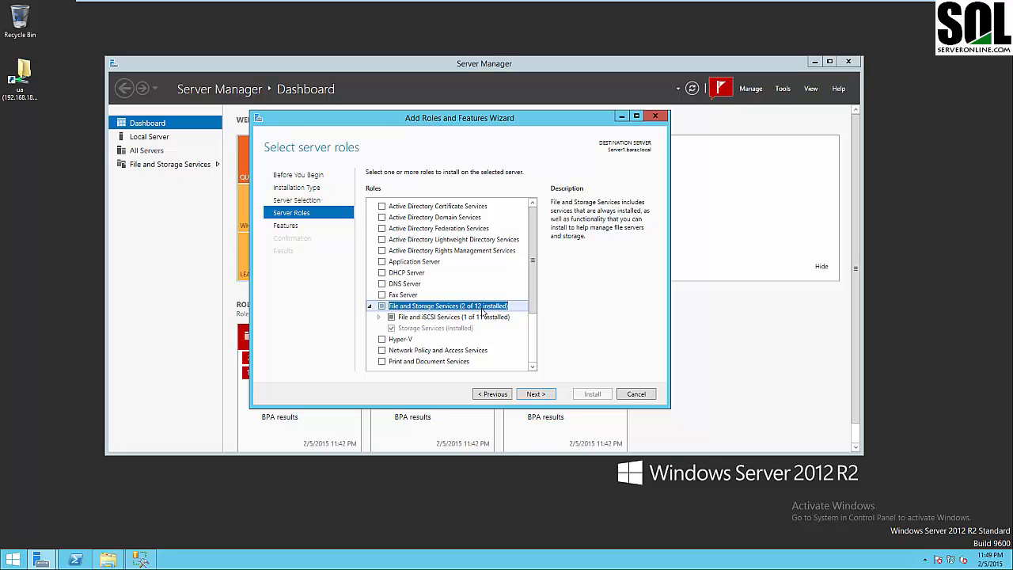
{"action": "left_click", "coordinate": [531, 394]}
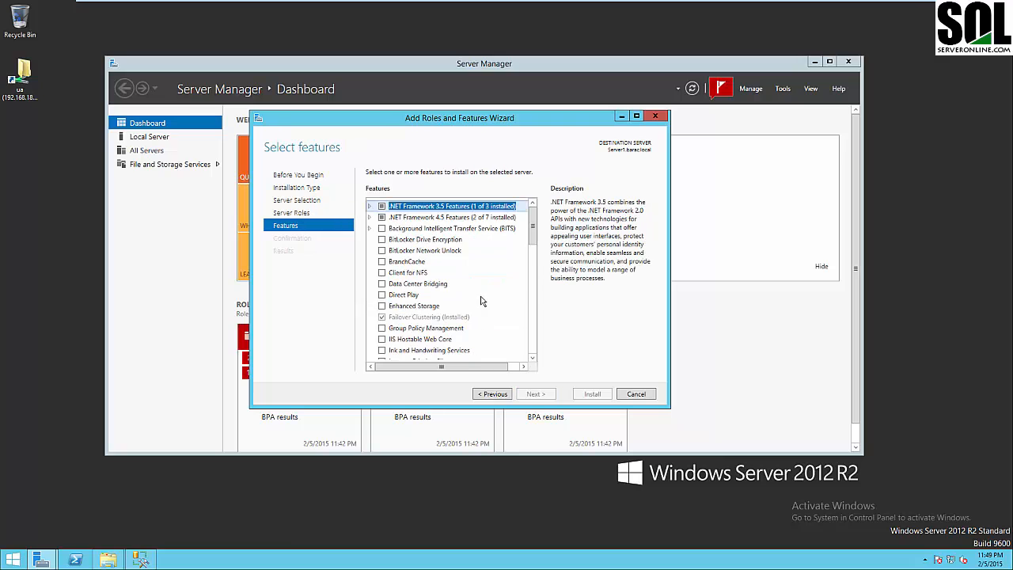
{"action": "scroll", "coordinate": [533, 230], "scroll_direction": "down", "scroll_amount": 2}
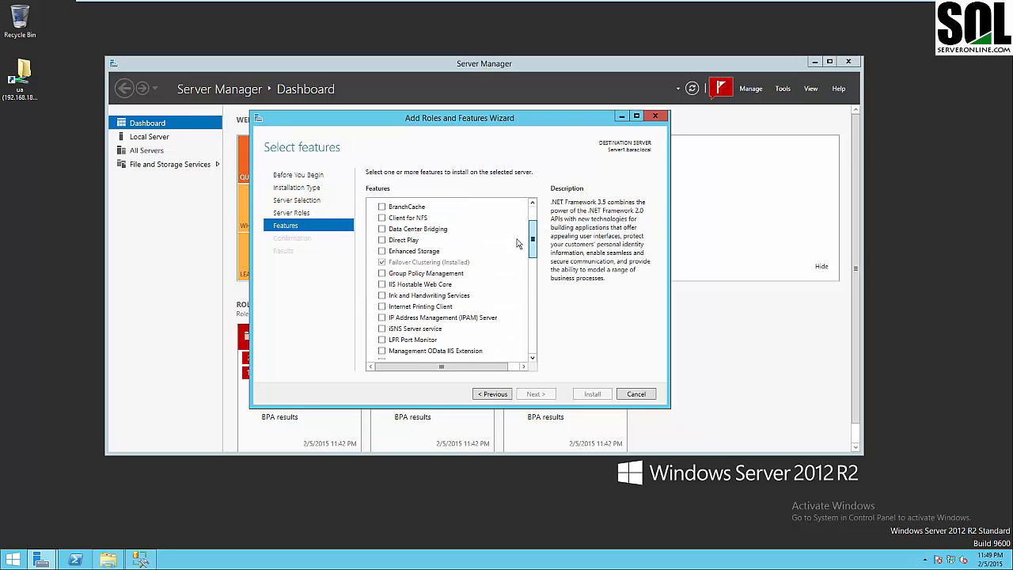
{"action": "left_click", "coordinate": [402, 264]}
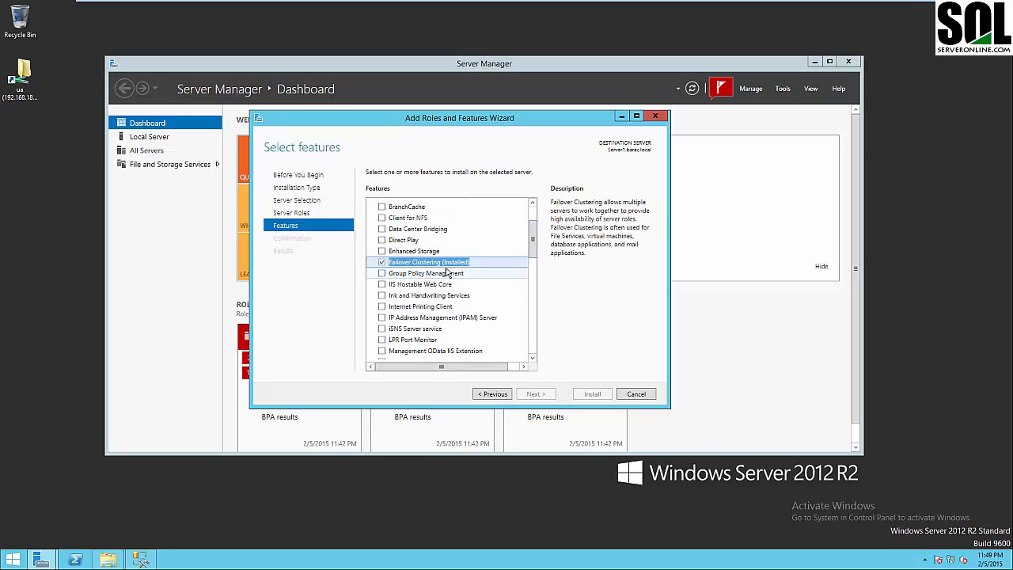
{"action": "left_click", "coordinate": [635, 397]}
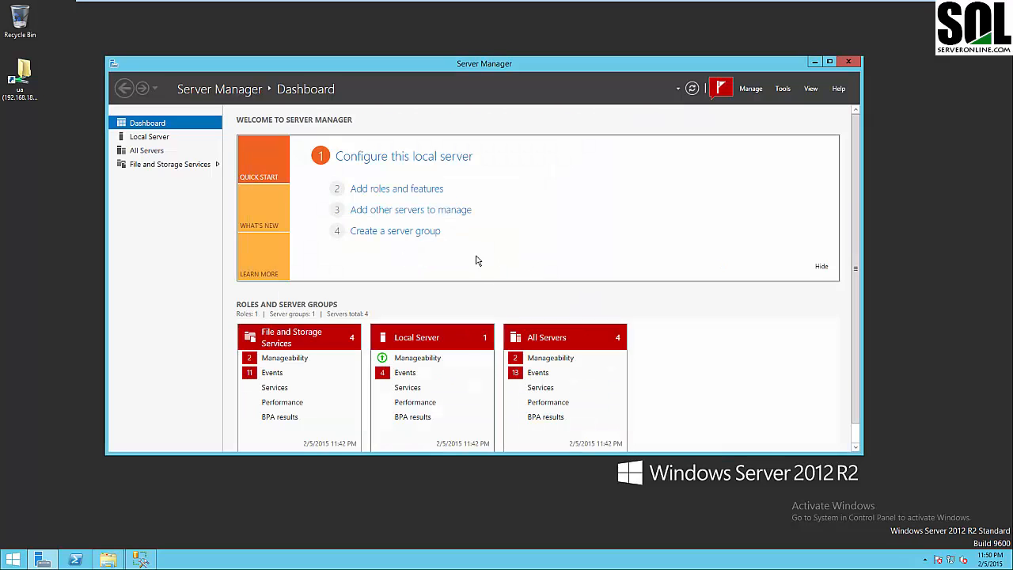
Open Failover Cluster Manager from Server Manager and start validating a configuration, passing the introduction page
{"action": "left_click", "coordinate": [783, 89]}
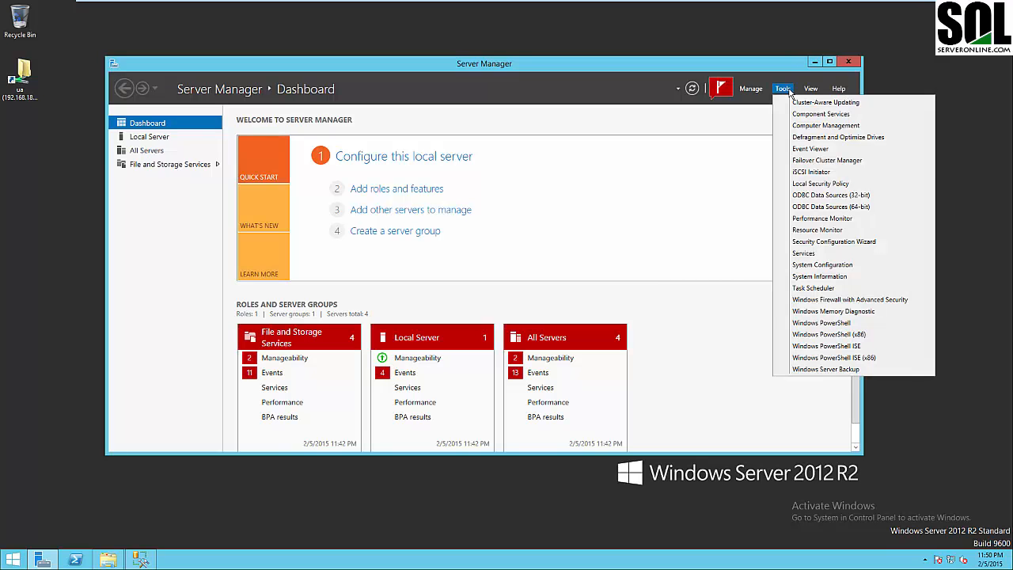
{"action": "left_click", "coordinate": [811, 161]}
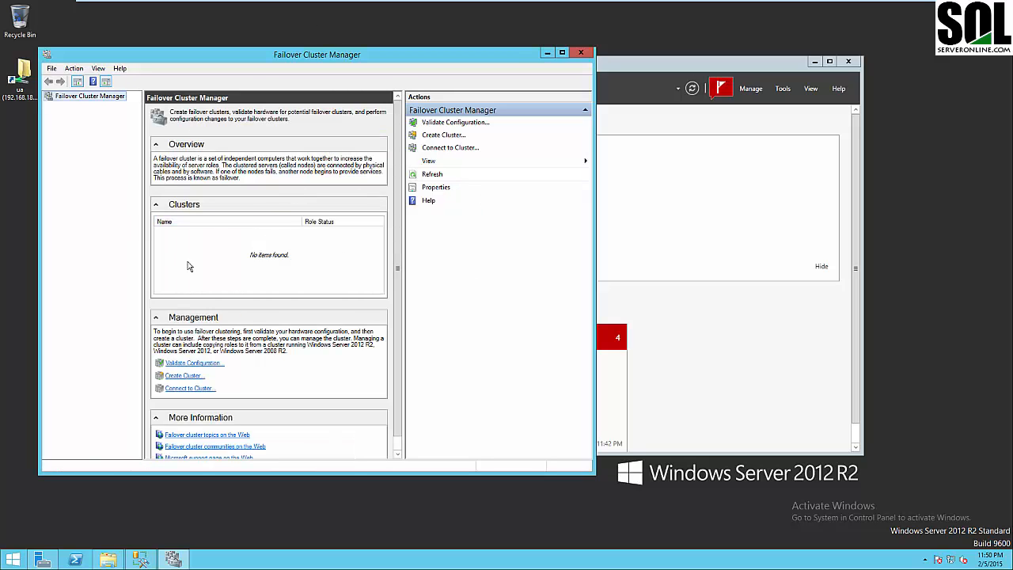
{"action": "left_click", "coordinate": [467, 123]}
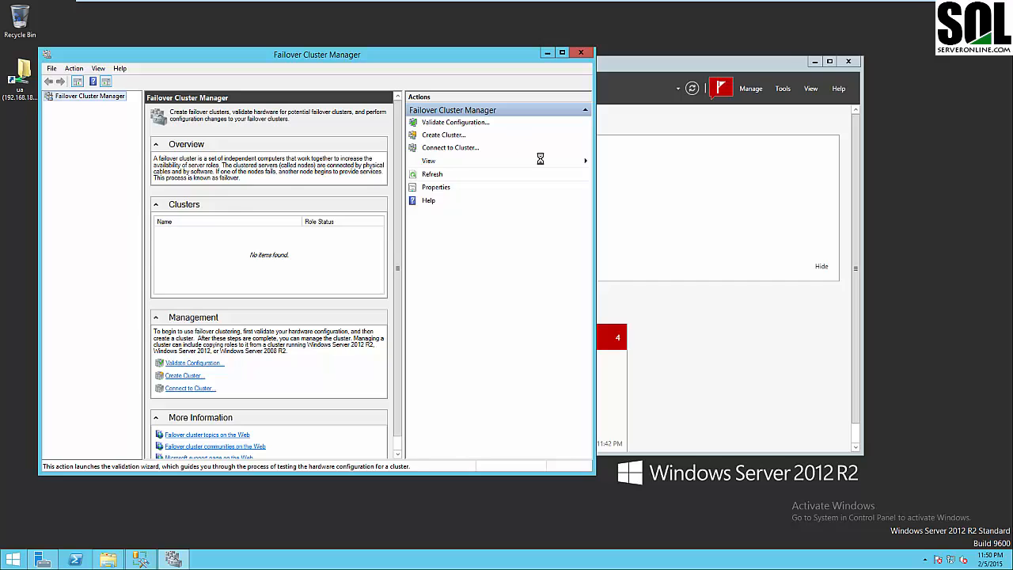
{"action": "left_click", "coordinate": [417, 369]}
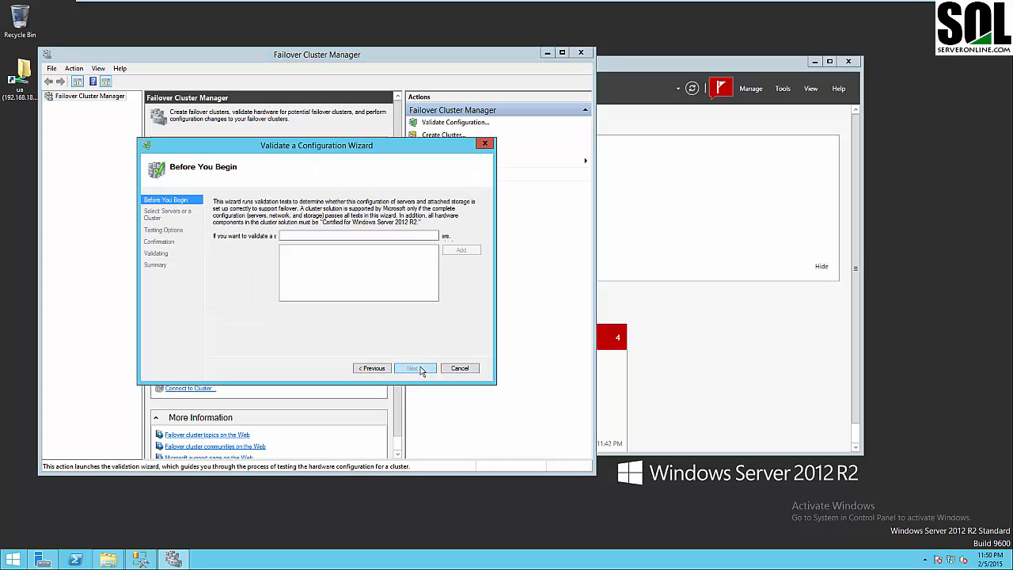
Find the computers in the barac.local domain and add Server1 and Server2 as the servers to validate
{"action": "left_click", "coordinate": [460, 236]}
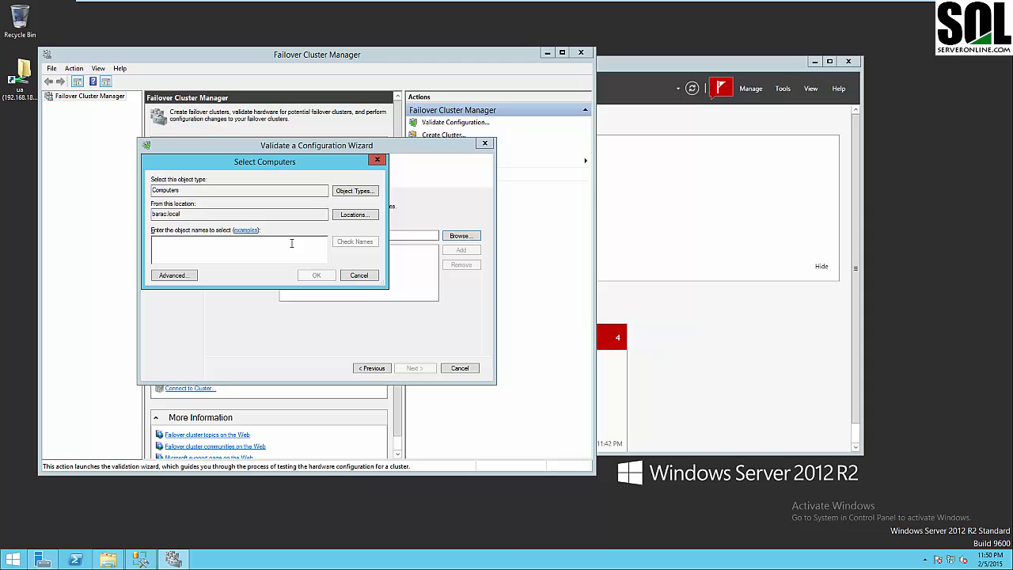
{"action": "left_click", "coordinate": [175, 276]}
{"action": "left_click", "coordinate": [384, 278]}
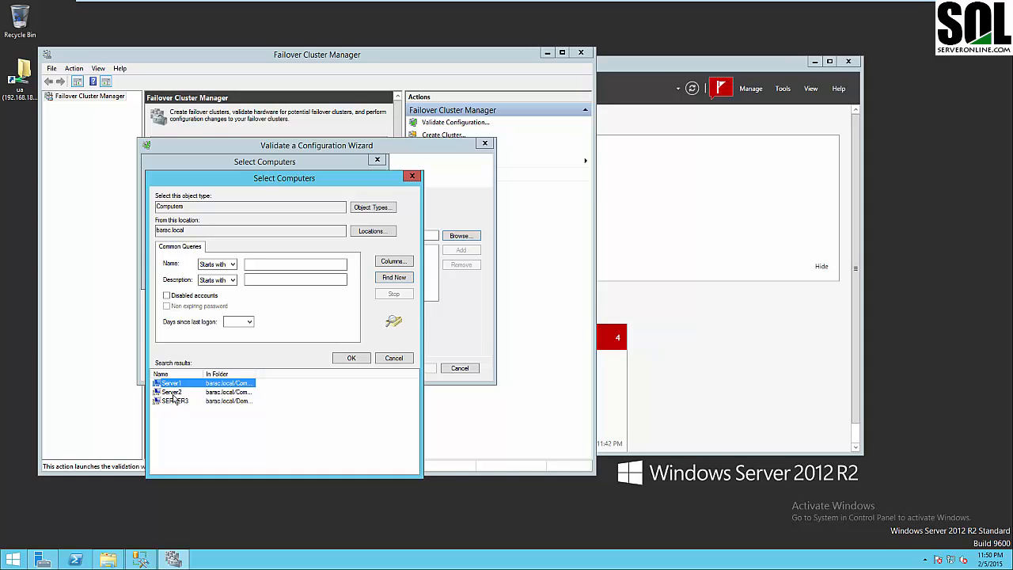
{"action": "left_click", "coordinate": [174, 392]}
{"action": "left_click", "coordinate": [172, 384], "text": "ctrl"}
{"action": "left_click", "coordinate": [345, 357]}
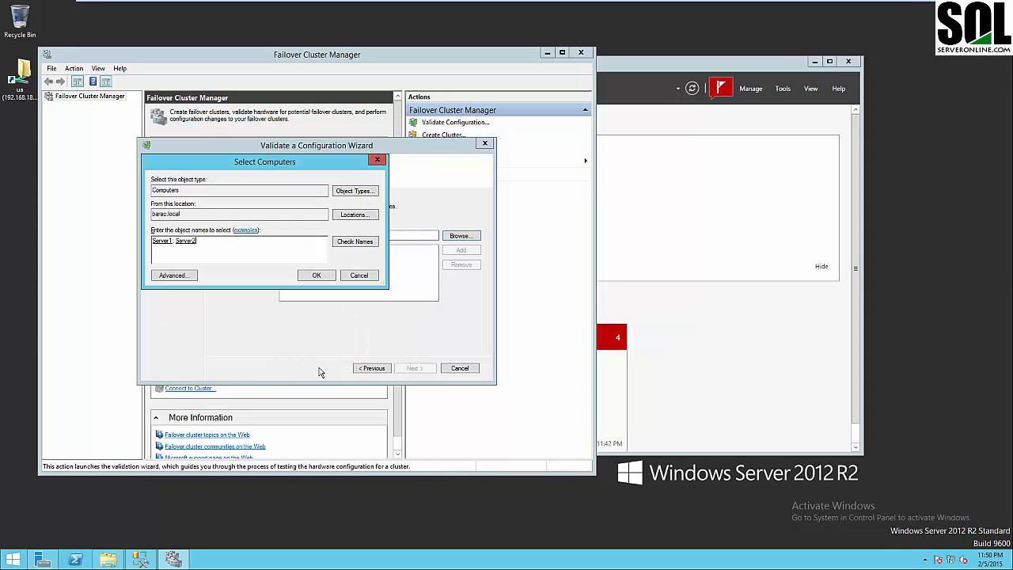
{"action": "left_click", "coordinate": [316, 274]}
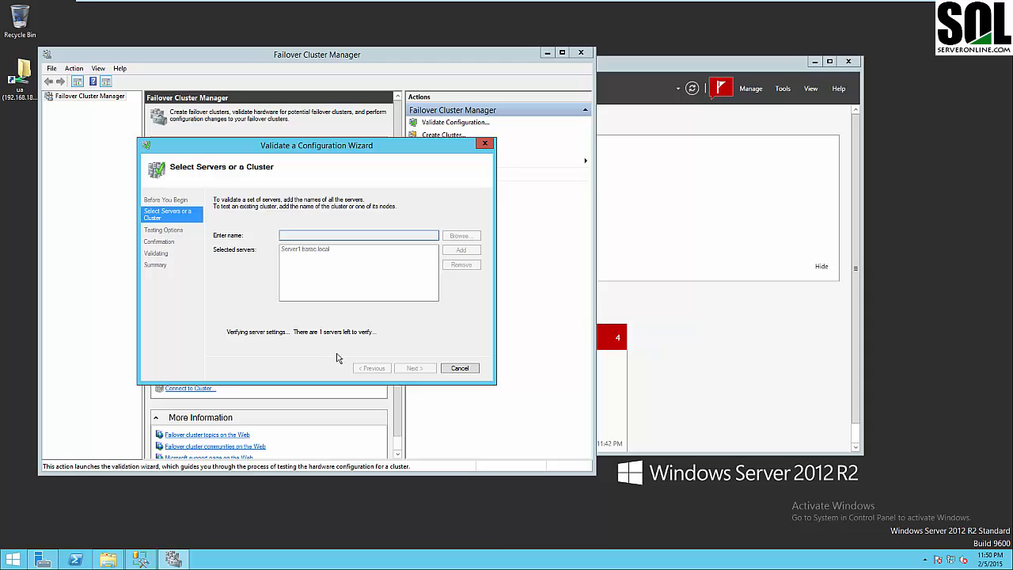
Run all recommended validation tests on both servers and finish with the option to create the cluster from the validated nodes
{"action": "left_click", "coordinate": [409, 368]}
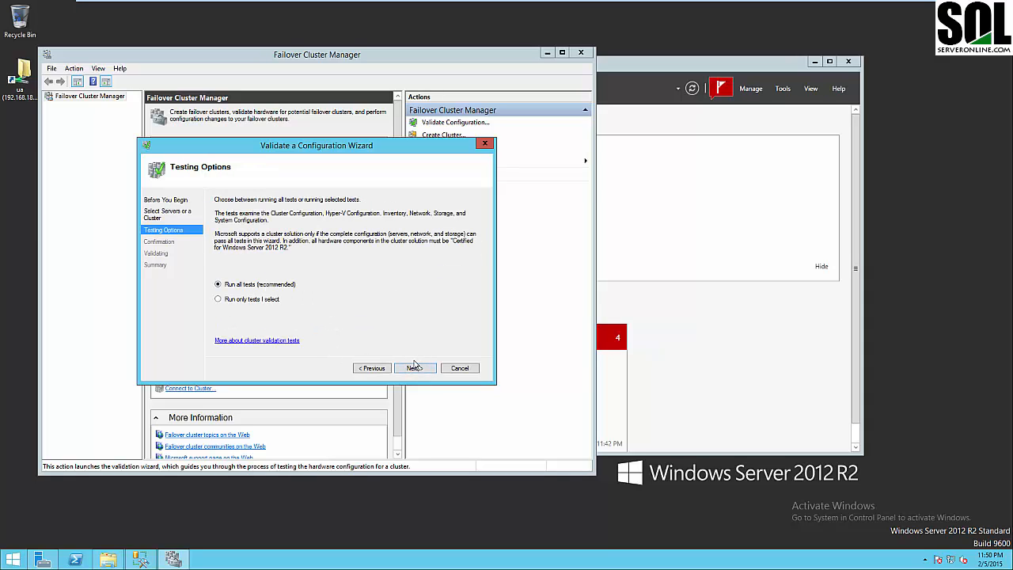
{"action": "left_click", "coordinate": [414, 370]}
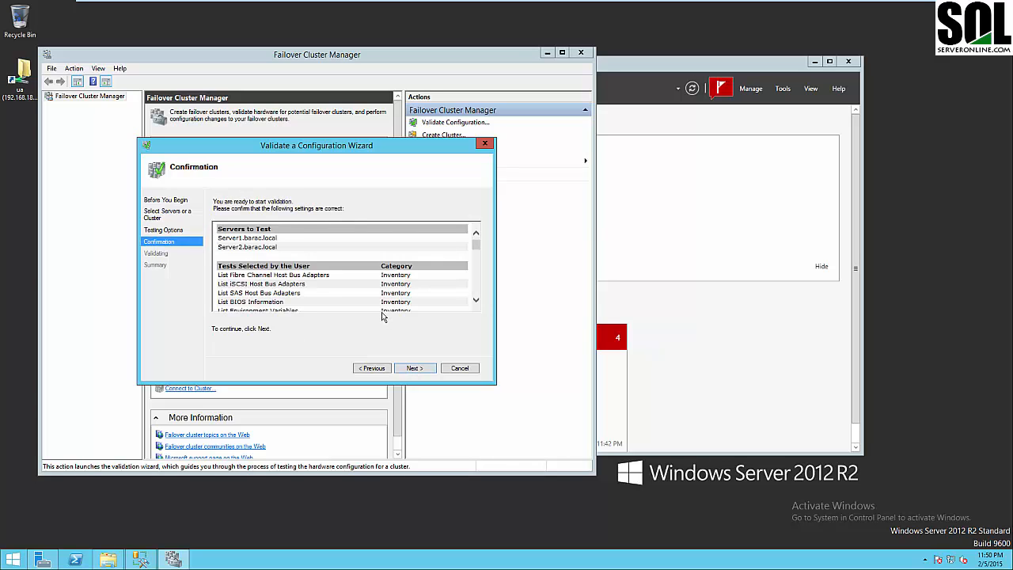
{"action": "left_click", "coordinate": [418, 369]}
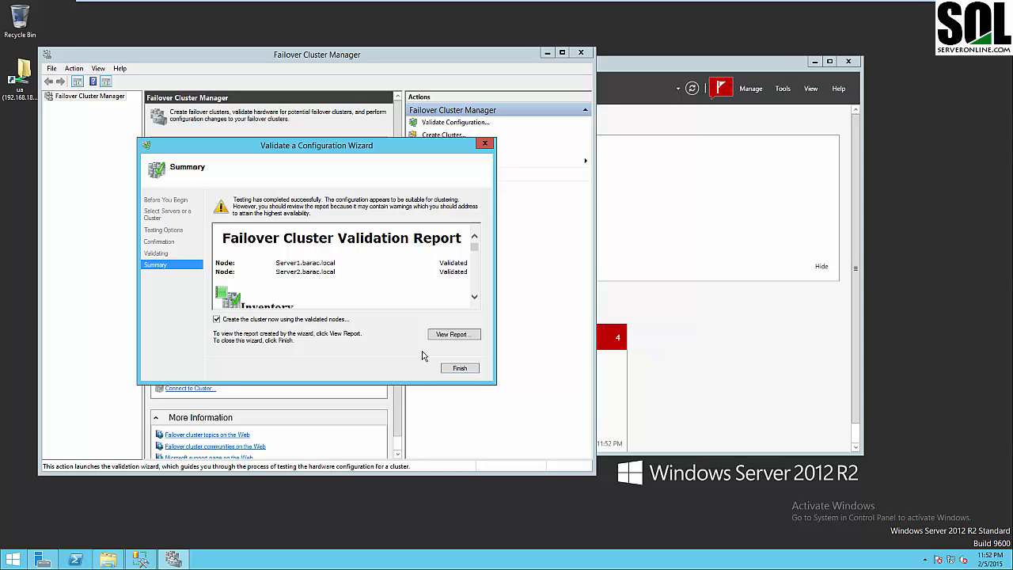
{"action": "left_click", "coordinate": [464, 368]}
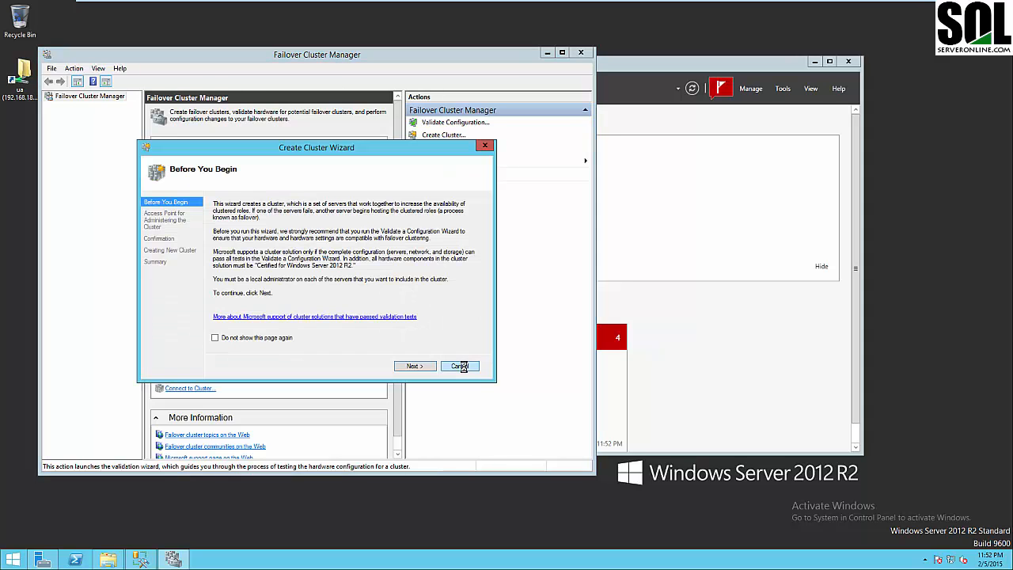
Create the cluster named ClusterServer with IP address 192.168.189.50, adding all eligible storage
{"action": "left_click", "coordinate": [419, 369]}
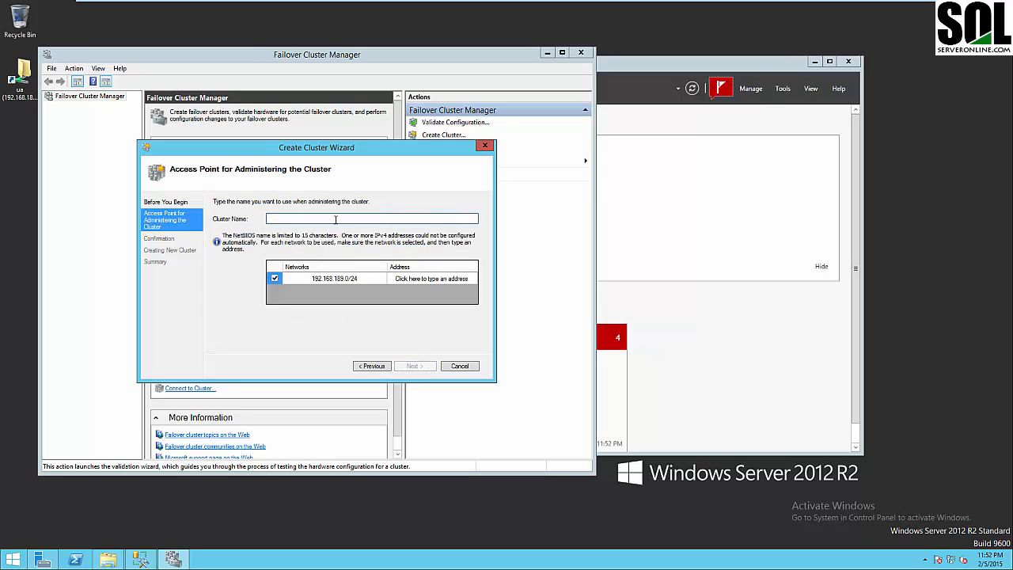
{"action": "type", "text": "ClusterServer"}
{"action": "left_click", "coordinate": [466, 278]}
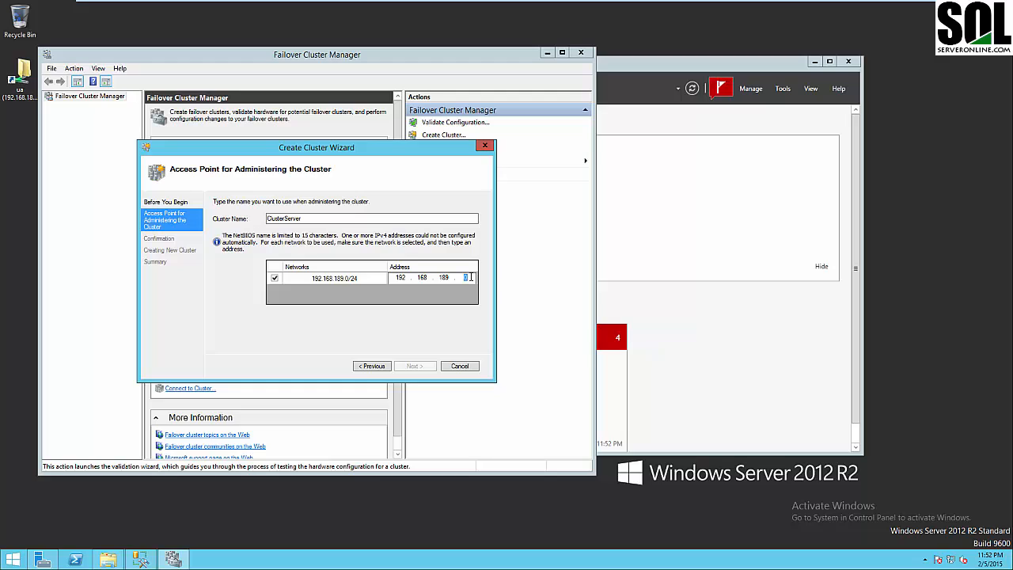
{"action": "left_click_drag", "start_coordinate": [471, 277], "coordinate": [464, 277]}
{"action": "type", "text": "30"}
{"action": "left_click", "coordinate": [415, 366]}
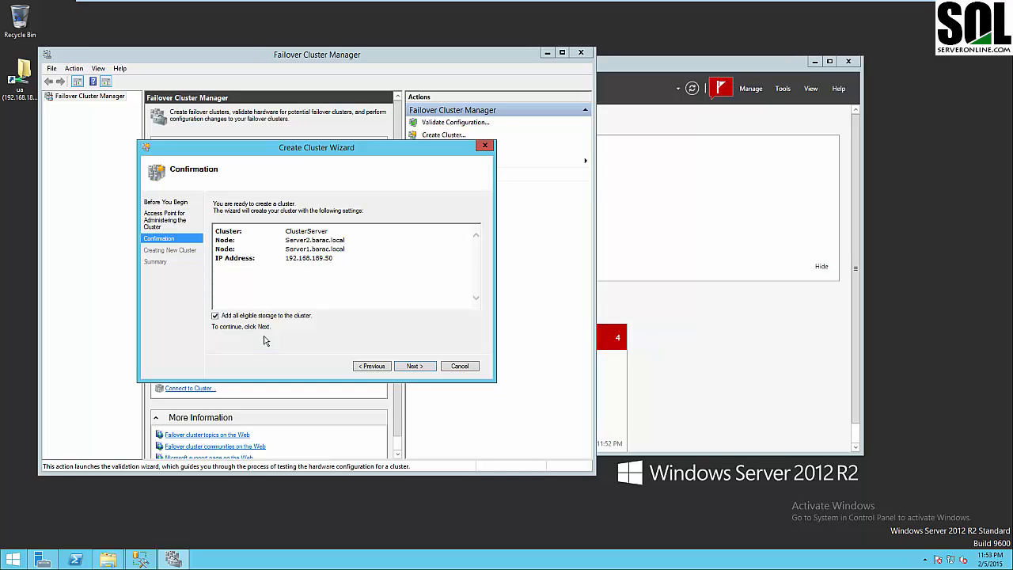
{"action": "left_click", "coordinate": [423, 367]}
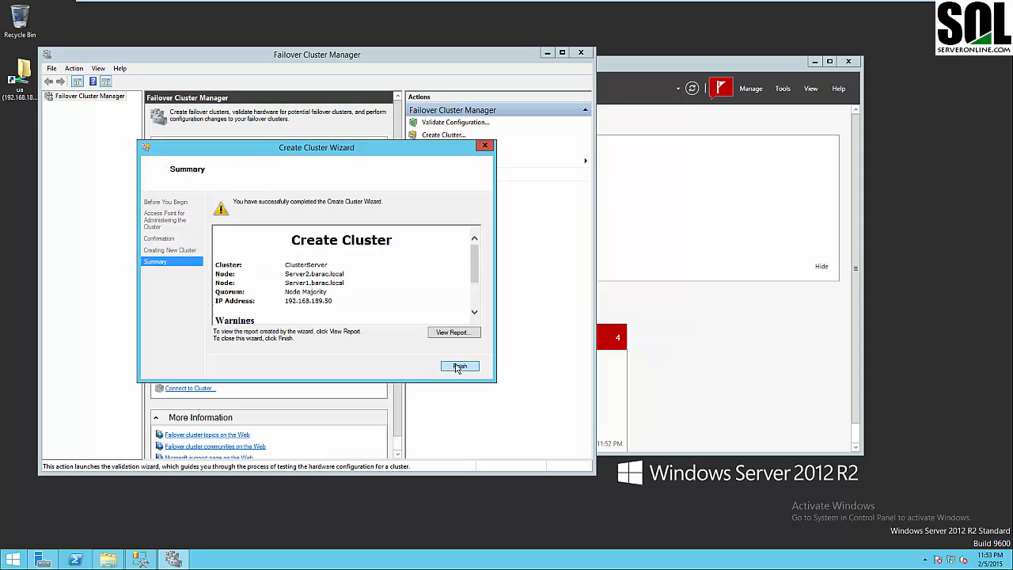
Finish the cluster creation and open the summary of ClusterServer.barac.local
{"action": "left_click", "coordinate": [459, 367]}
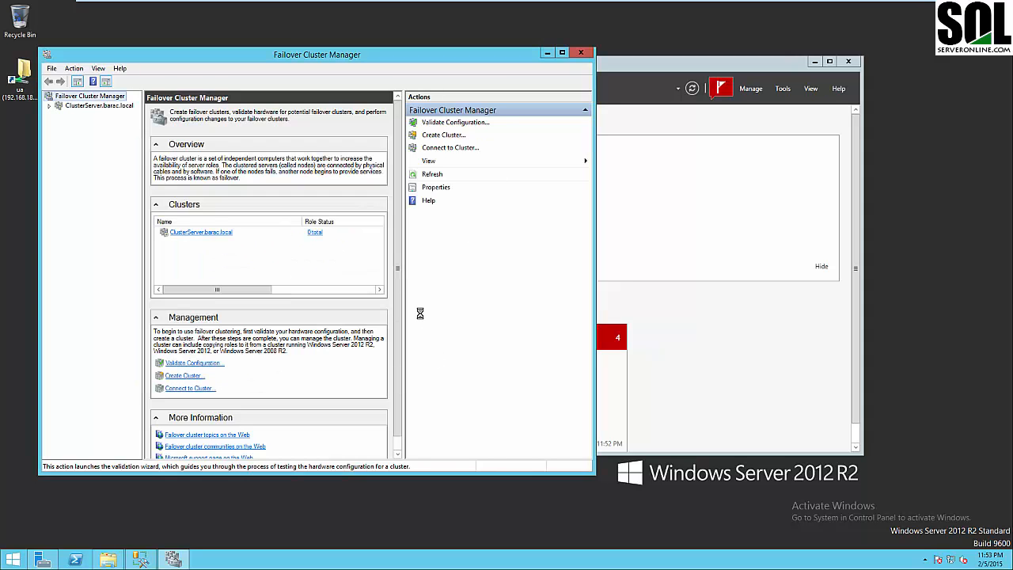
{"action": "left_click", "coordinate": [115, 105]}
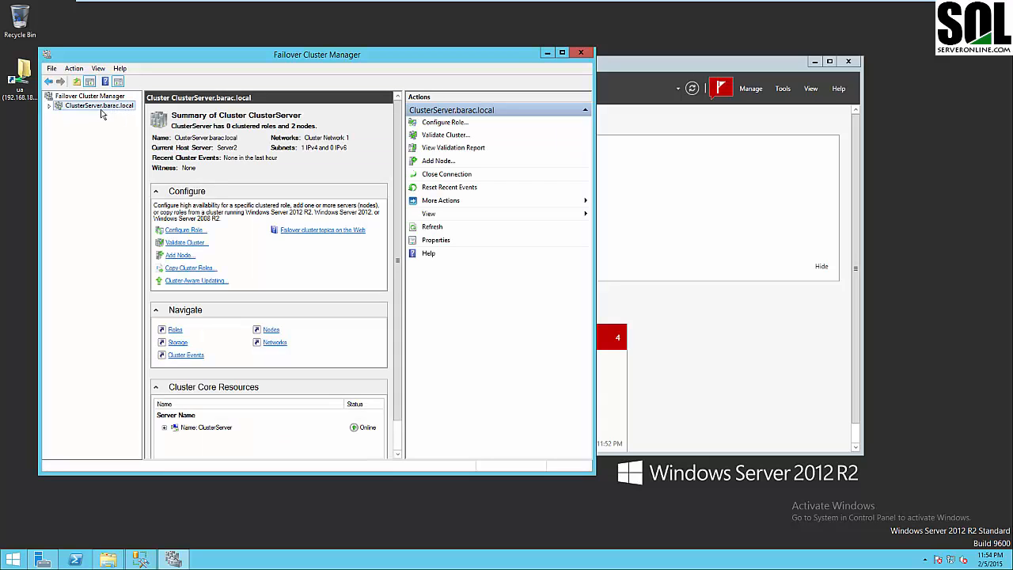
Check the barac.local computer accounts in Active Directory on the Server3 virtual machine and return to Server1
{"action": "mouse_move", "coordinate": [598, 2]}
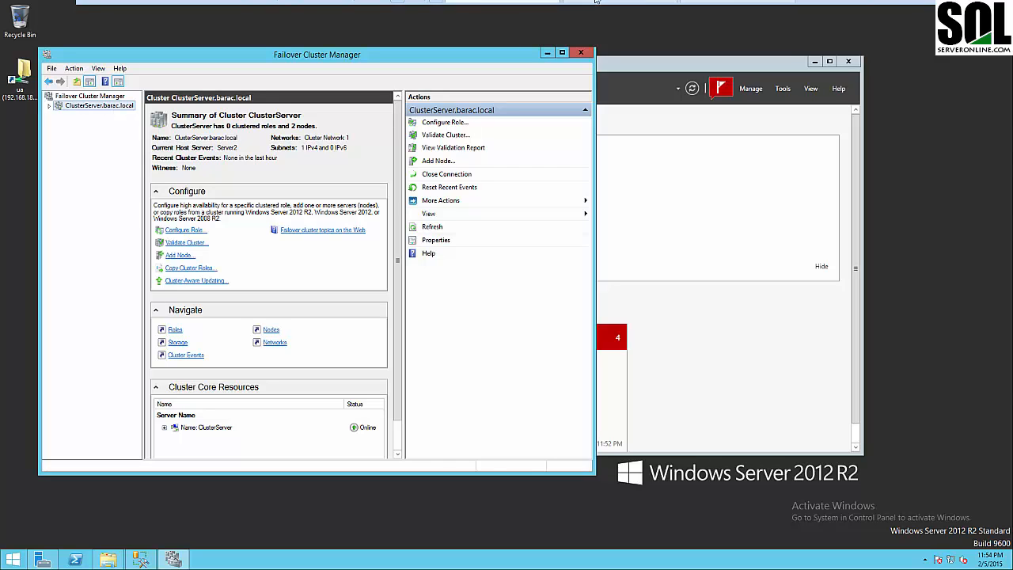
{"action": "left_click", "coordinate": [717, 9]}
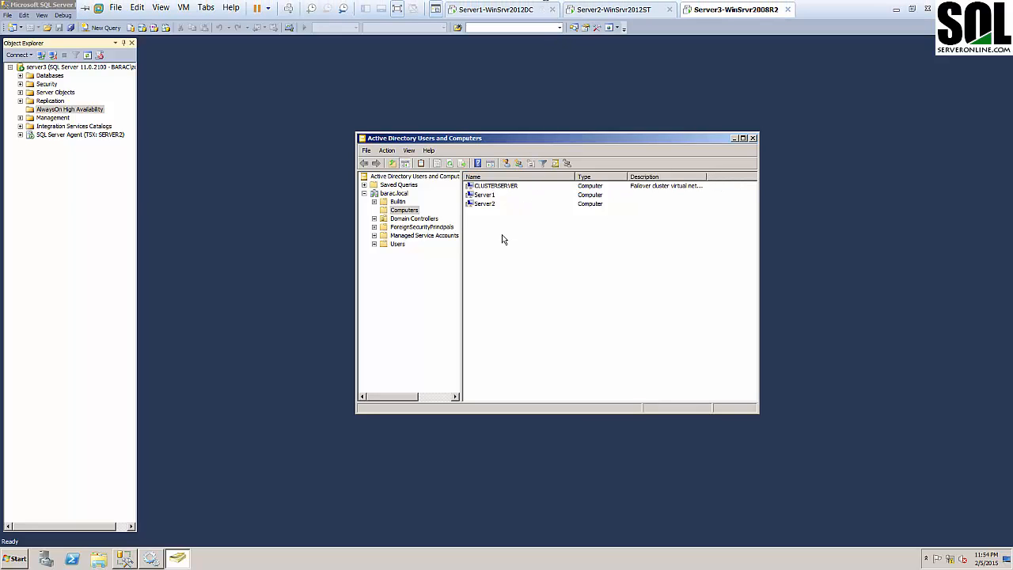
{"action": "left_click", "coordinate": [507, 7]}
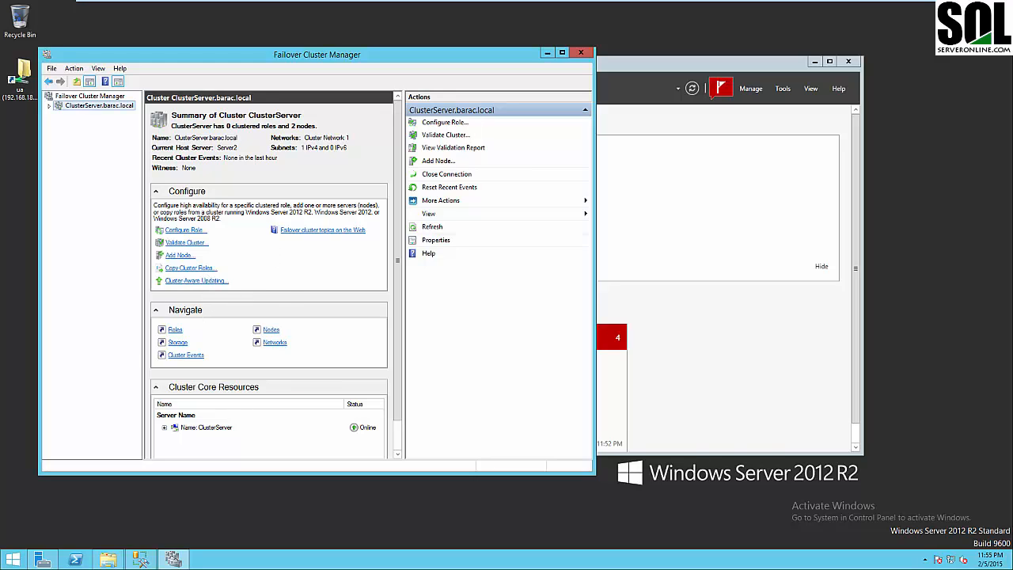
Open SQL Server Configuration Manager on Server1 and show the SQL Server services with their full names readable
{"action": "left_click", "coordinate": [12, 560]}
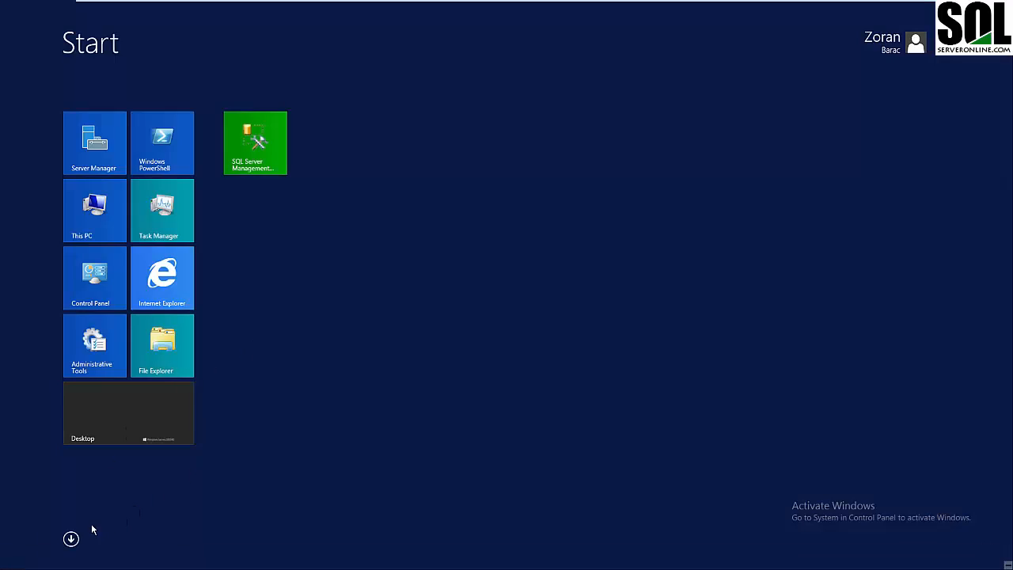
{"action": "left_click", "coordinate": [71, 539]}
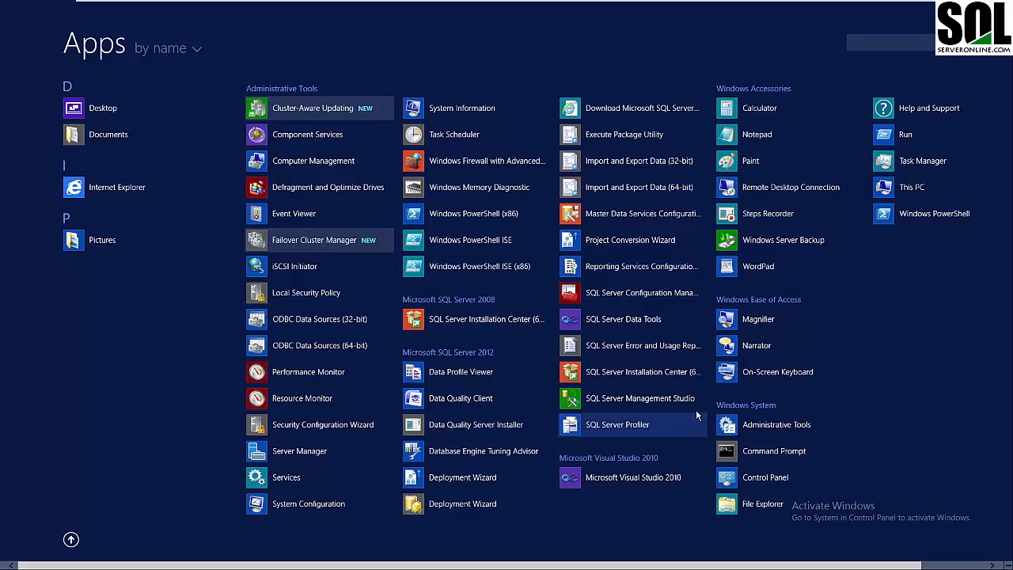
{"action": "left_click", "coordinate": [650, 295]}
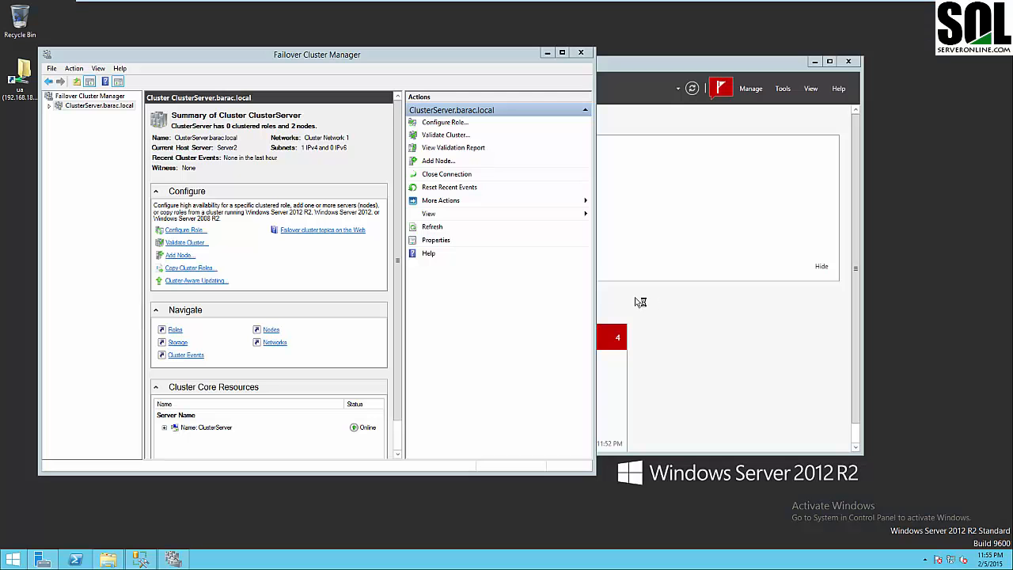
{"action": "left_click", "coordinate": [538, 297]}
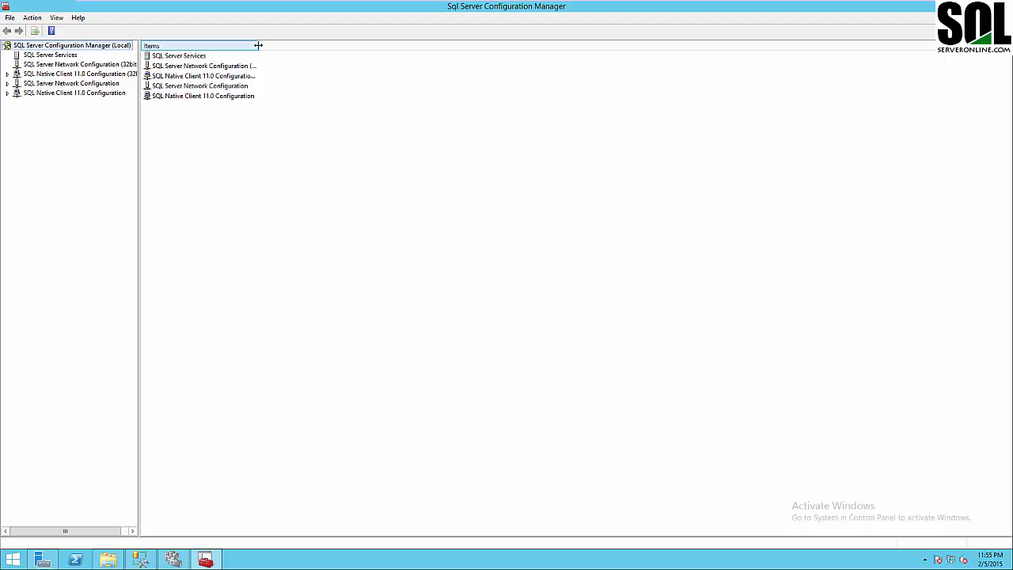
{"action": "left_click_drag", "start_coordinate": [260, 49], "coordinate": [339, 50]}
{"action": "left_click", "coordinate": [53, 57]}
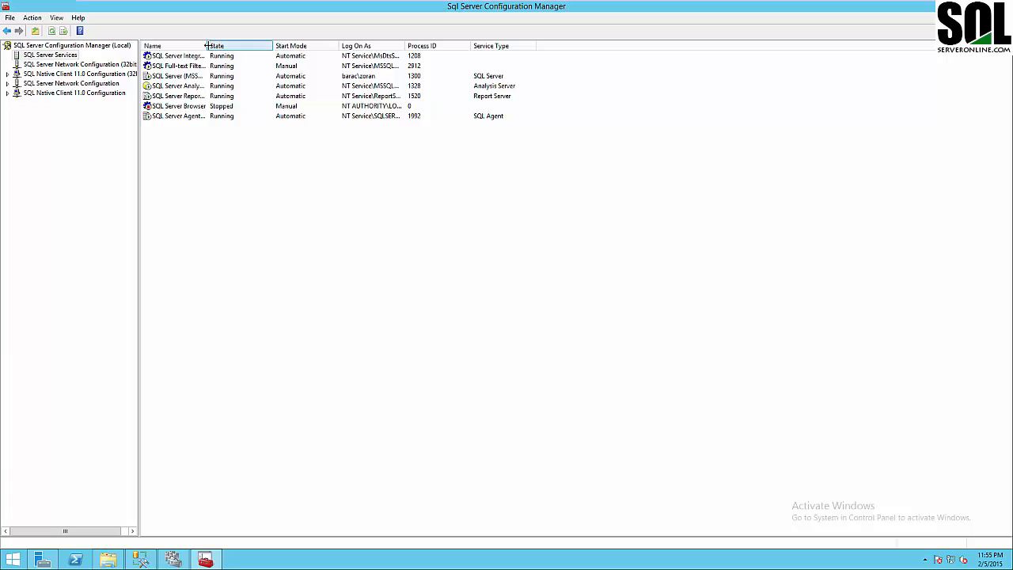
{"action": "left_click_drag", "start_coordinate": [208, 45], "coordinate": [321, 46]}
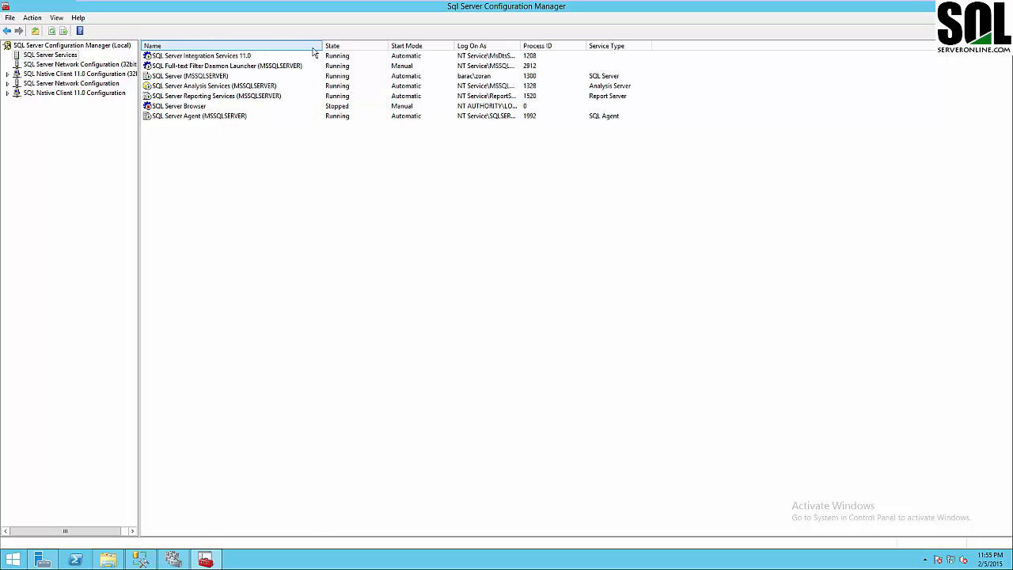
Check in the SQL Server (MSSQLSERVER) service properties that AlwaysOn Availability Groups is enabled for ClusterServer, and accept the properties
{"action": "right_click", "coordinate": [184, 77]}
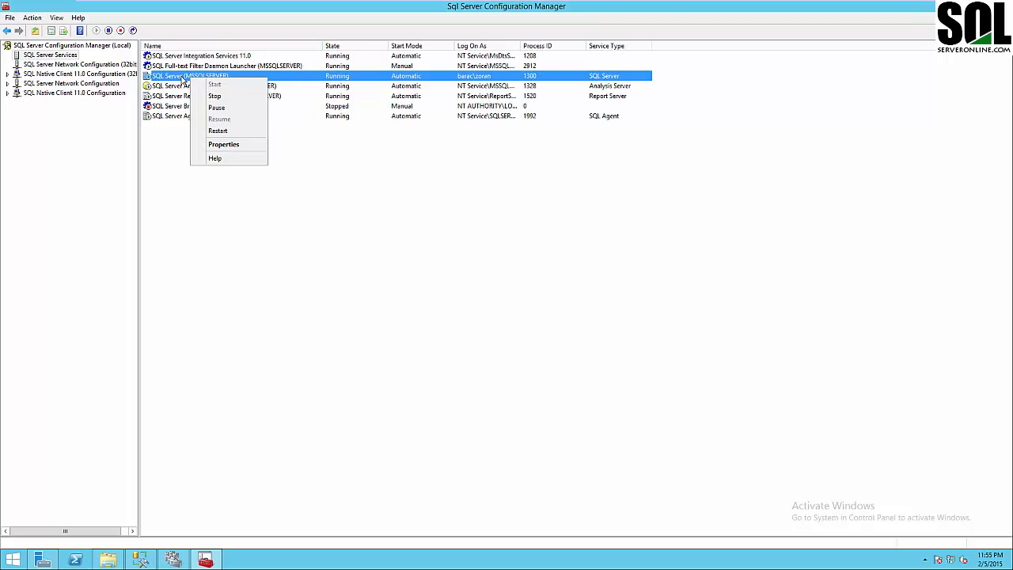
{"action": "left_click", "coordinate": [225, 145]}
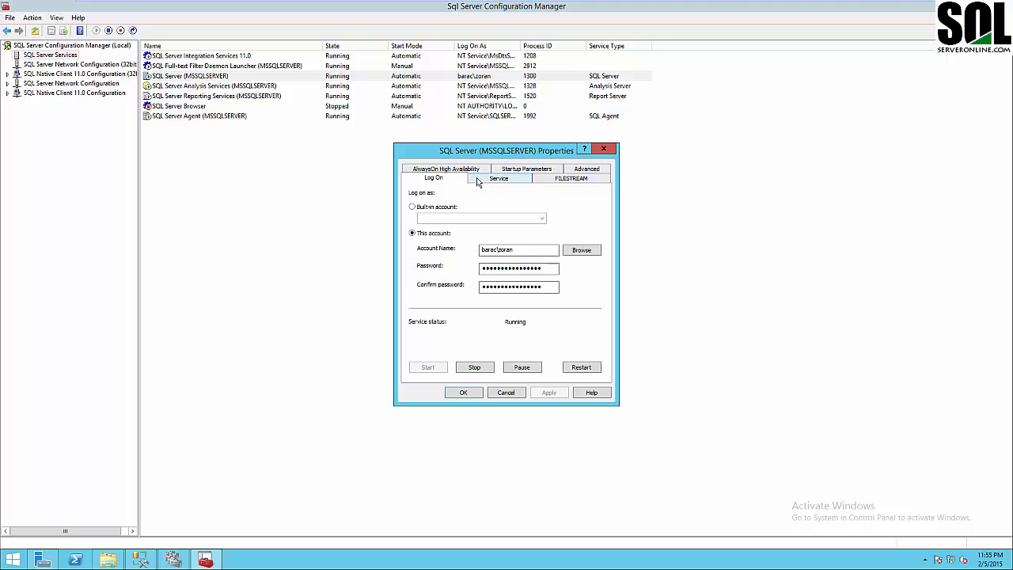
{"action": "left_click", "coordinate": [433, 171]}
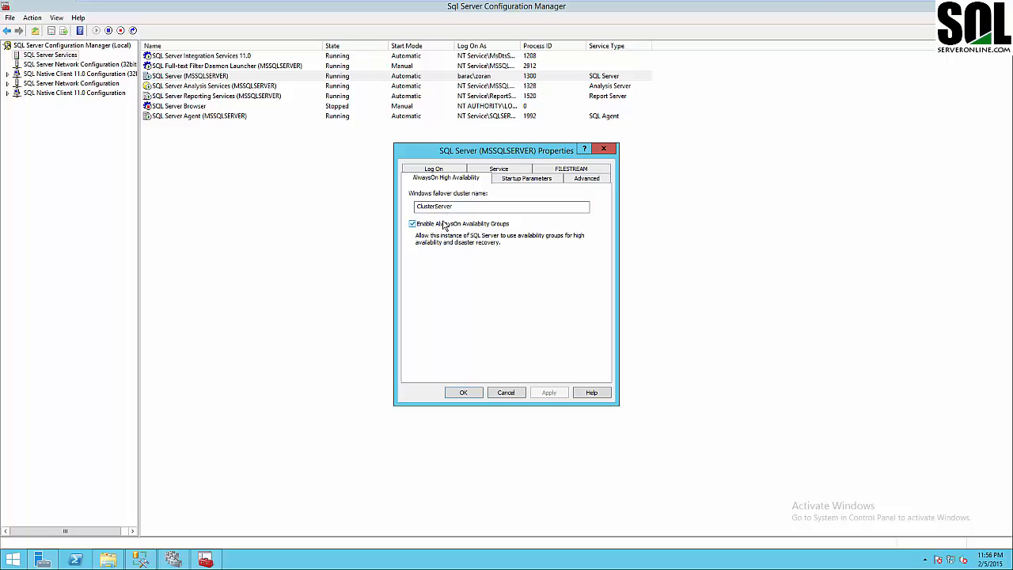
{"action": "left_click", "coordinate": [474, 393]}
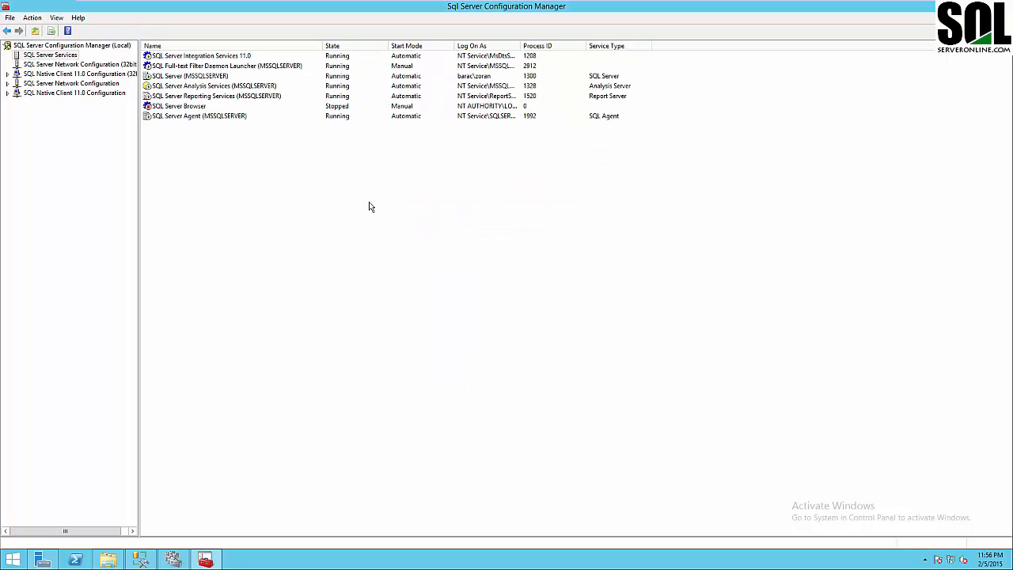
{"action": "left_click", "coordinate": [195, 77]}
{"action": "right_click", "coordinate": [196, 77]}
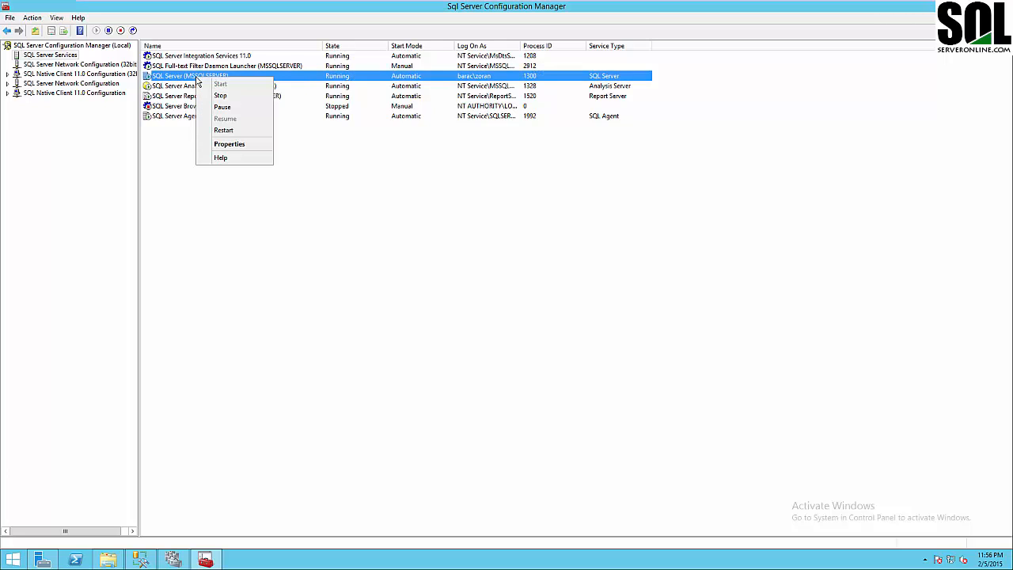
{"action": "left_click", "coordinate": [288, 149]}
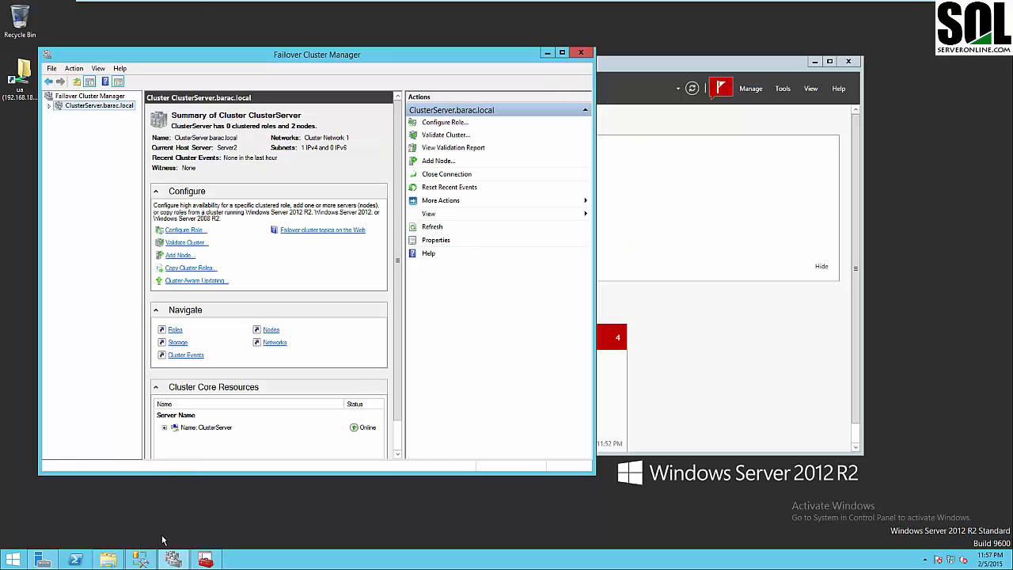
Switch to SQL Server Management Studio and select the Availability Groups folder under AlwaysOn High Availability on SERVER1
{"action": "left_click", "coordinate": [140, 560]}
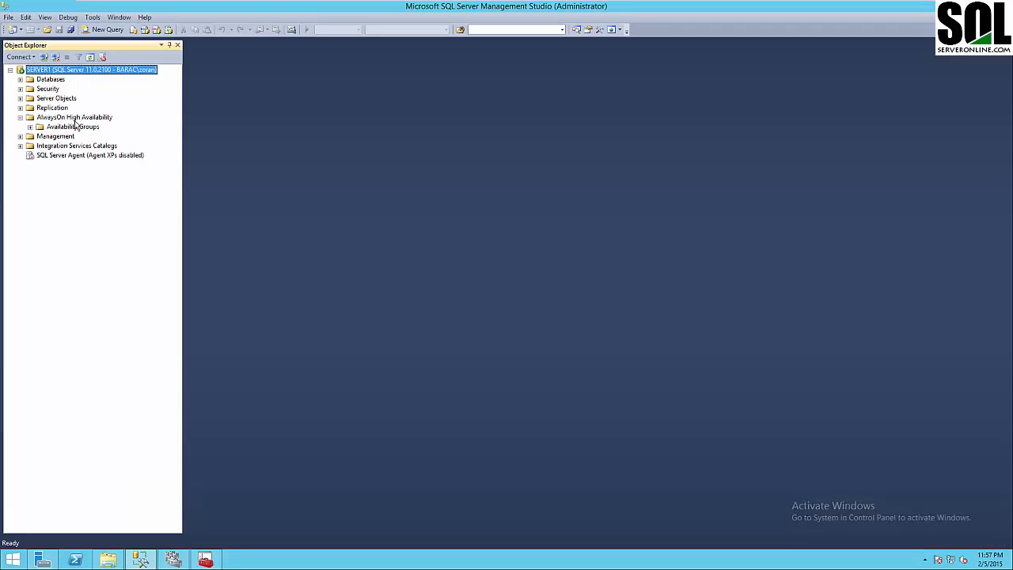
{"action": "left_click", "coordinate": [21, 118]}
{"action": "left_click", "coordinate": [20, 118]}
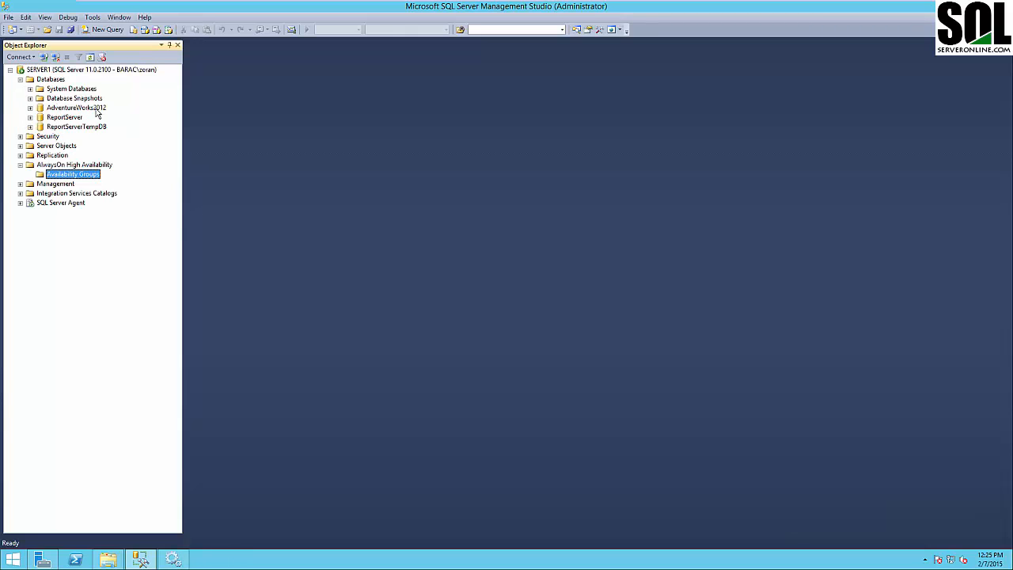
{"action": "left_click", "coordinate": [54, 167]}
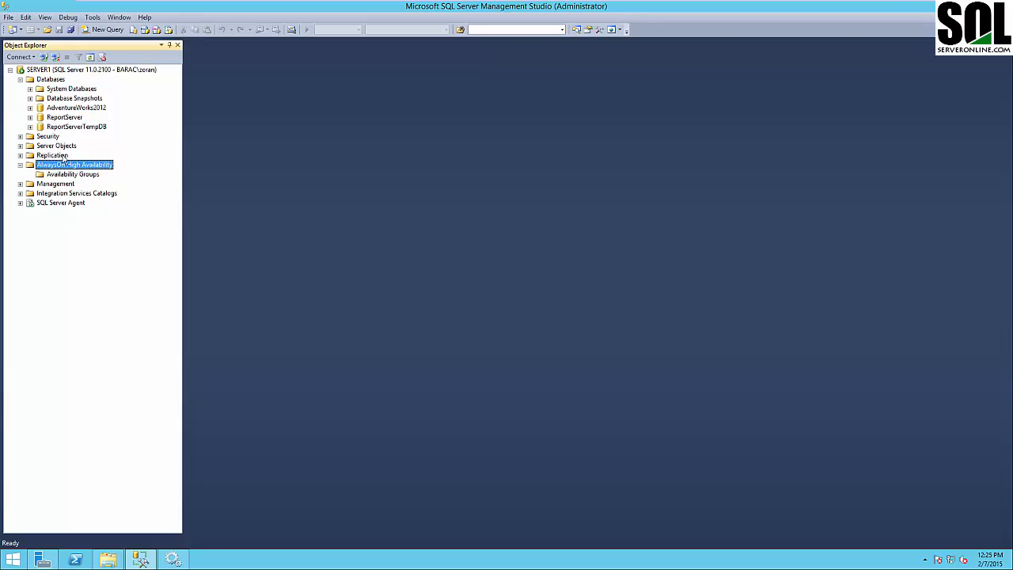
{"action": "left_click", "coordinate": [60, 176]}
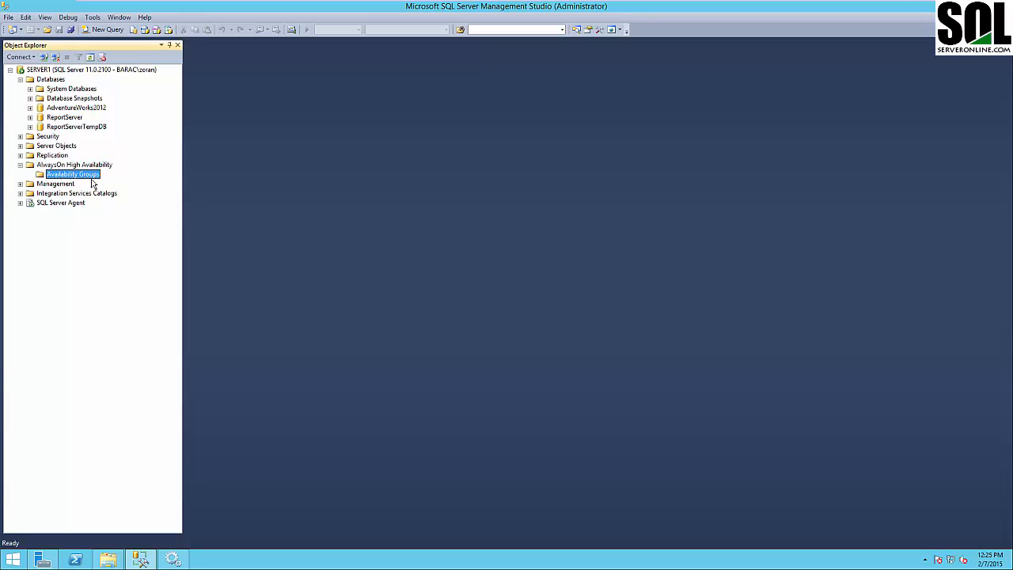
Start the New Availability Group Wizard, name the group AGExample and continue to the database selection
{"action": "right_click", "coordinate": [80, 175]}
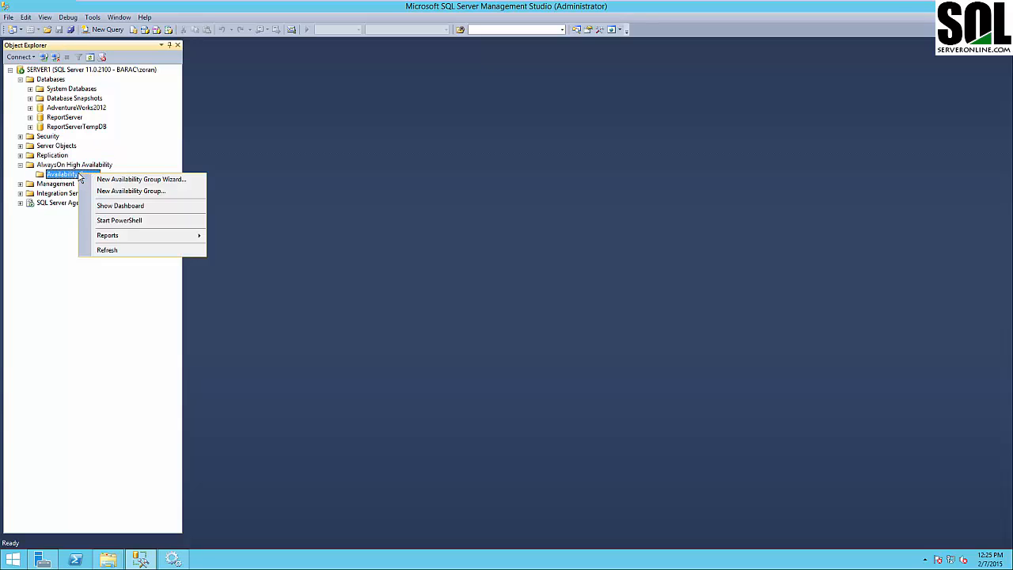
{"action": "left_click", "coordinate": [184, 179]}
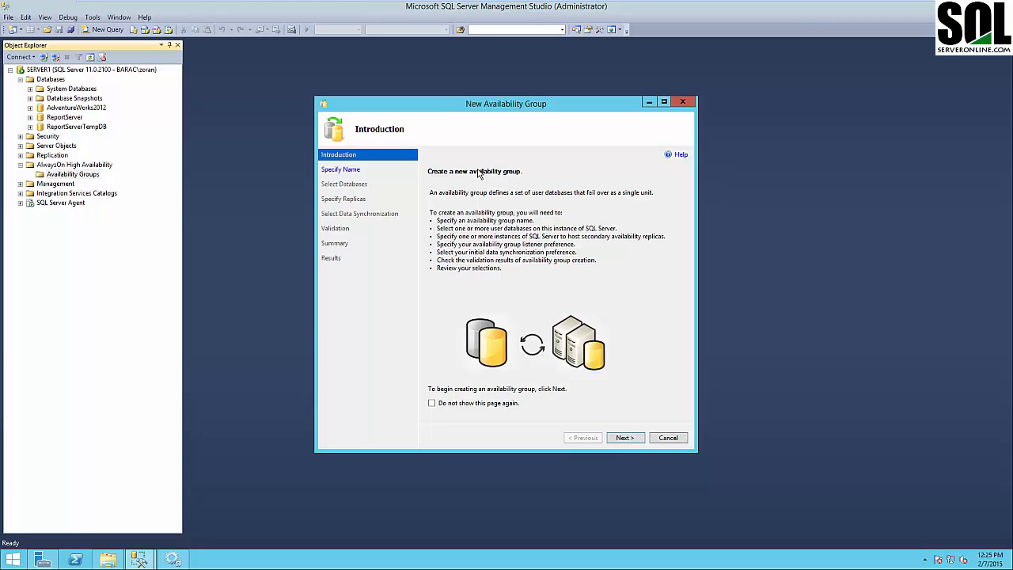
{"action": "left_click", "coordinate": [638, 437]}
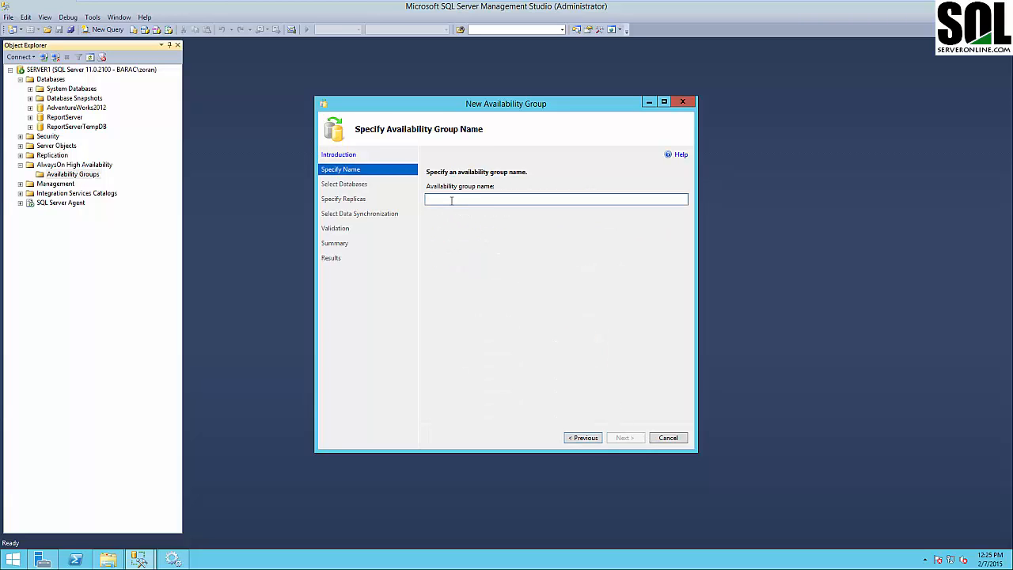
{"action": "type", "text": "AGExample"}
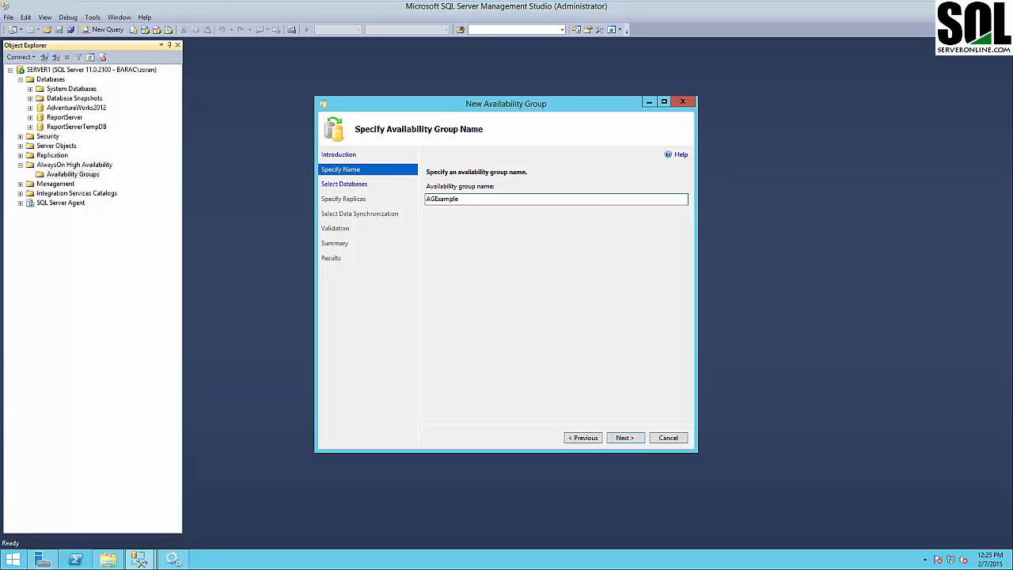
{"action": "left_click", "coordinate": [633, 441]}
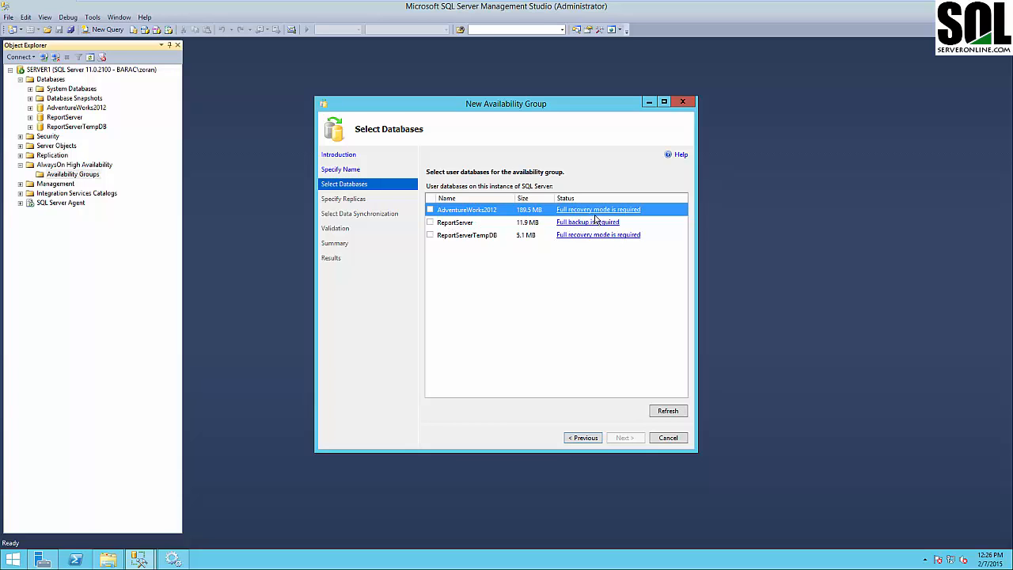
Set the recovery model of the AdventureWorks2012 database to Full in its properties
{"action": "right_click", "coordinate": [69, 108]}
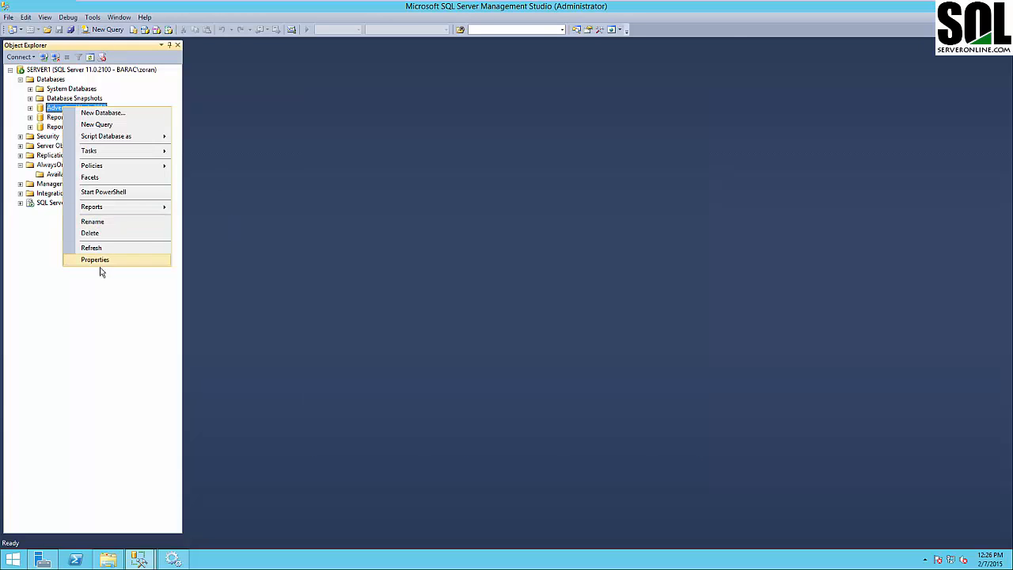
{"action": "left_click", "coordinate": [99, 259]}
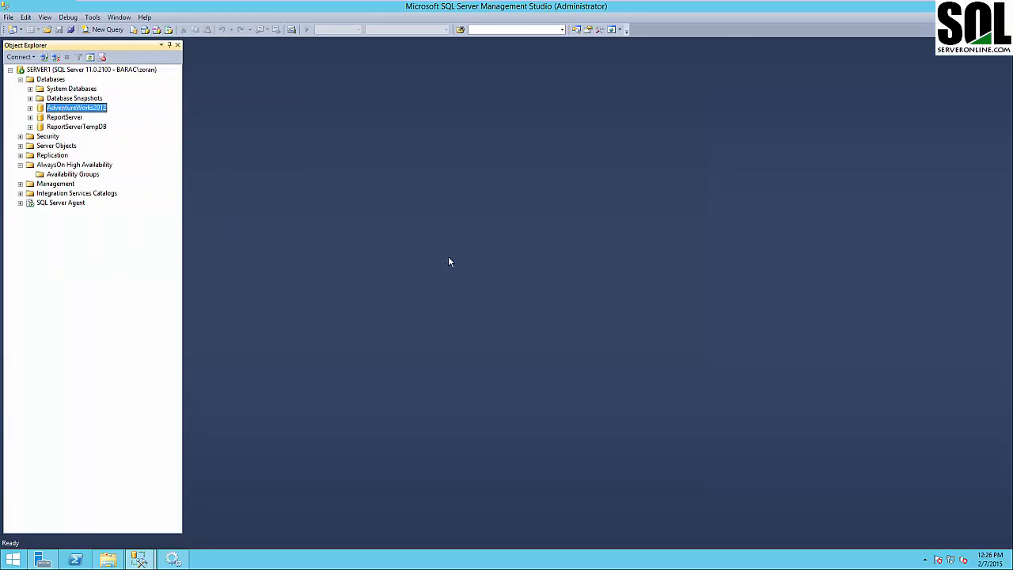
{"action": "left_click", "coordinate": [196, 106]}
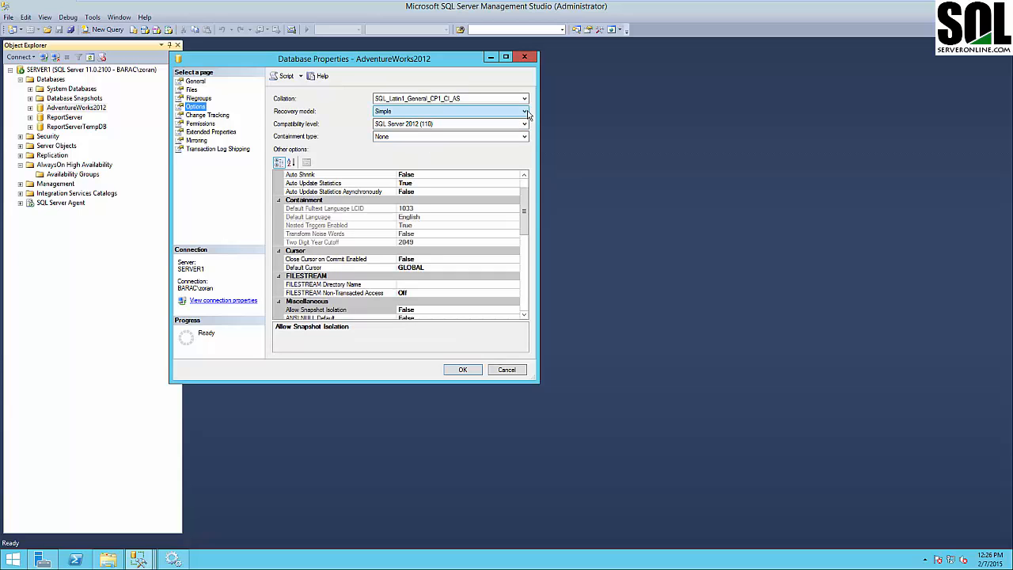
{"action": "left_click", "coordinate": [526, 115]}
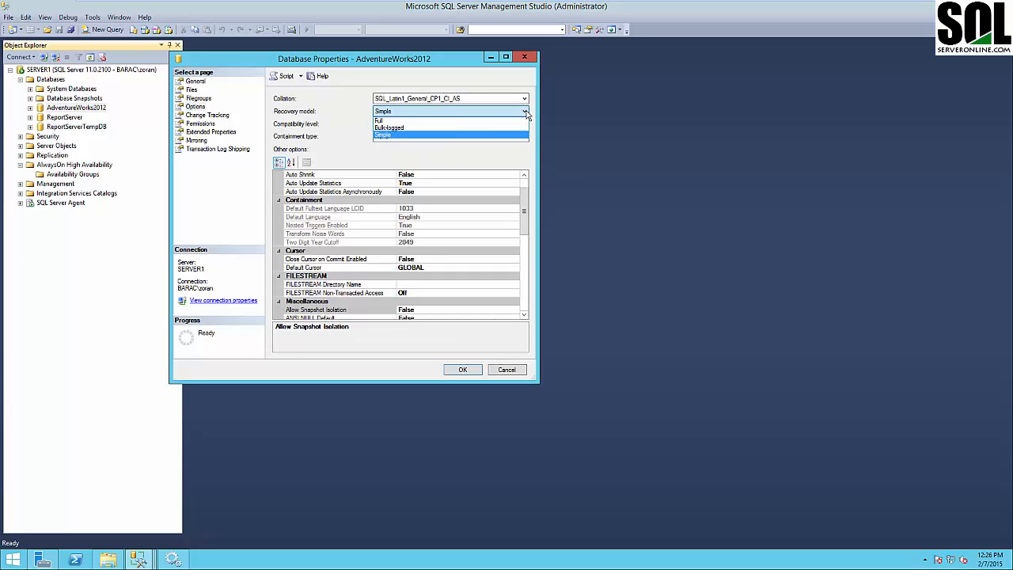
{"action": "left_click", "coordinate": [459, 119]}
{"action": "left_click", "coordinate": [459, 370]}
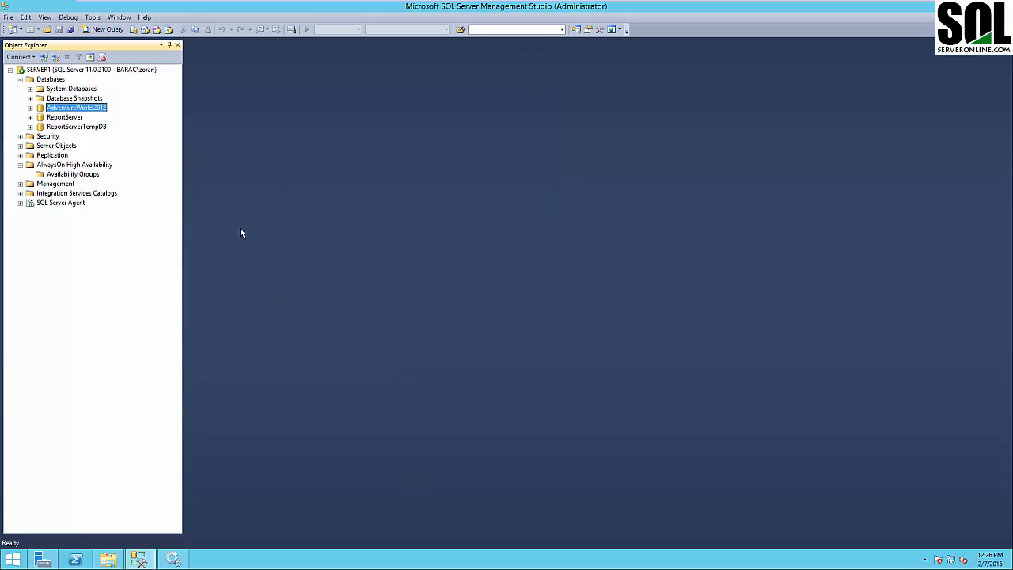
Prepare a full backup of AdventureWorks2012 and replace its default destination with C:\AlwaysOn\AdventureWorks2012.bak
{"action": "right_click", "coordinate": [80, 113]}
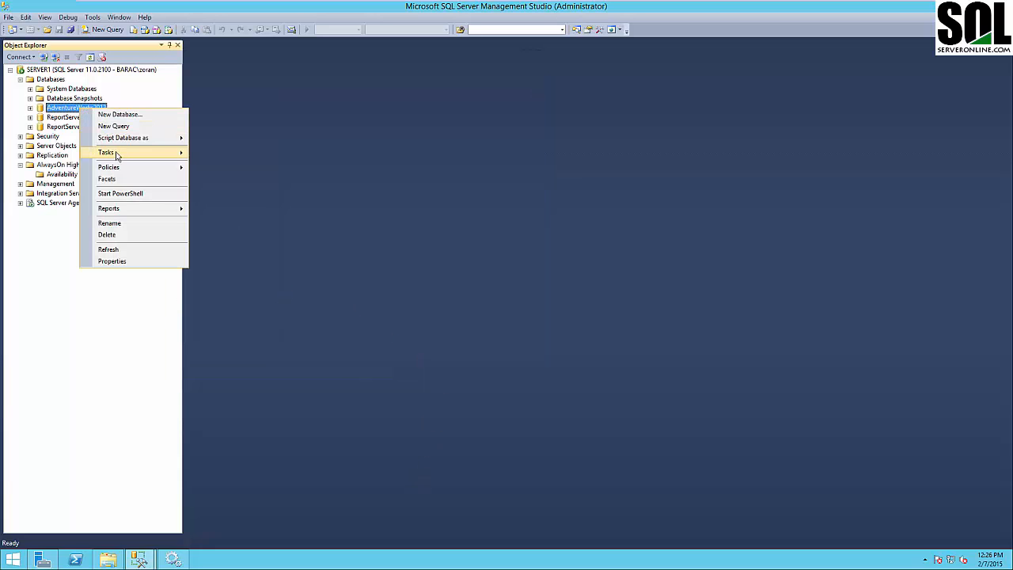
{"action": "mouse_move", "coordinate": [119, 155]}
{"action": "left_click", "coordinate": [259, 209]}
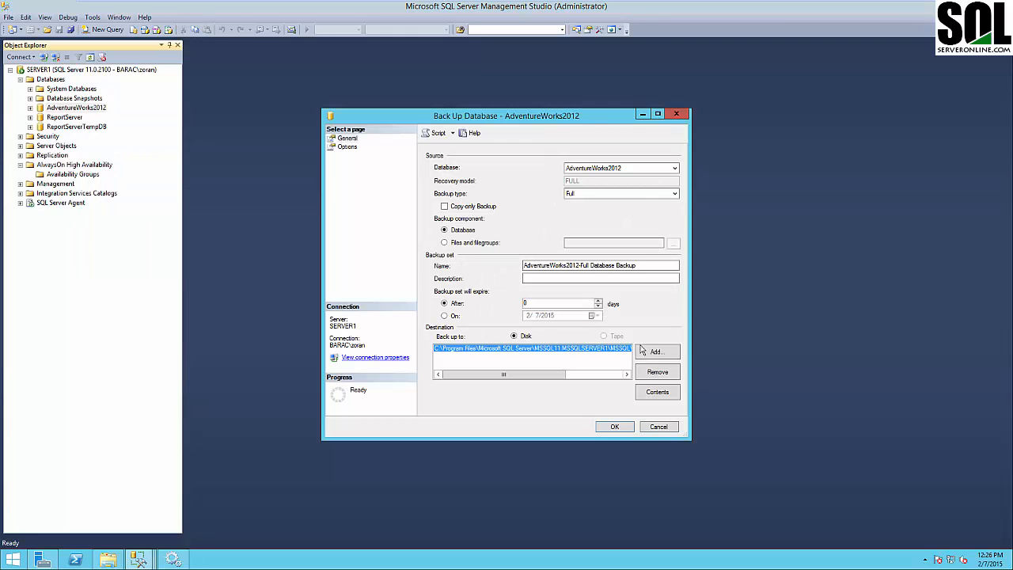
{"action": "left_click", "coordinate": [657, 351]}
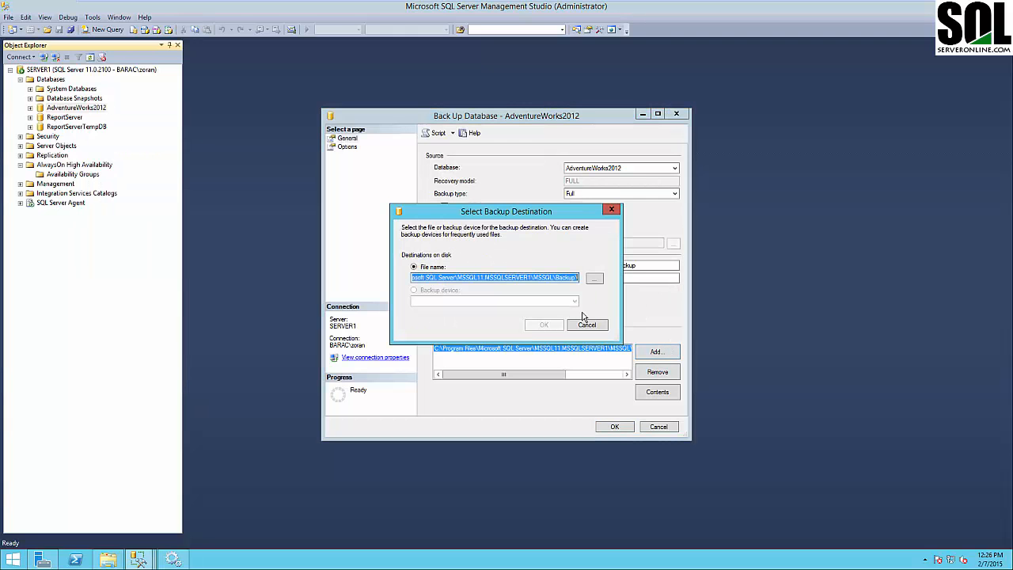
{"action": "left_click", "coordinate": [594, 282]}
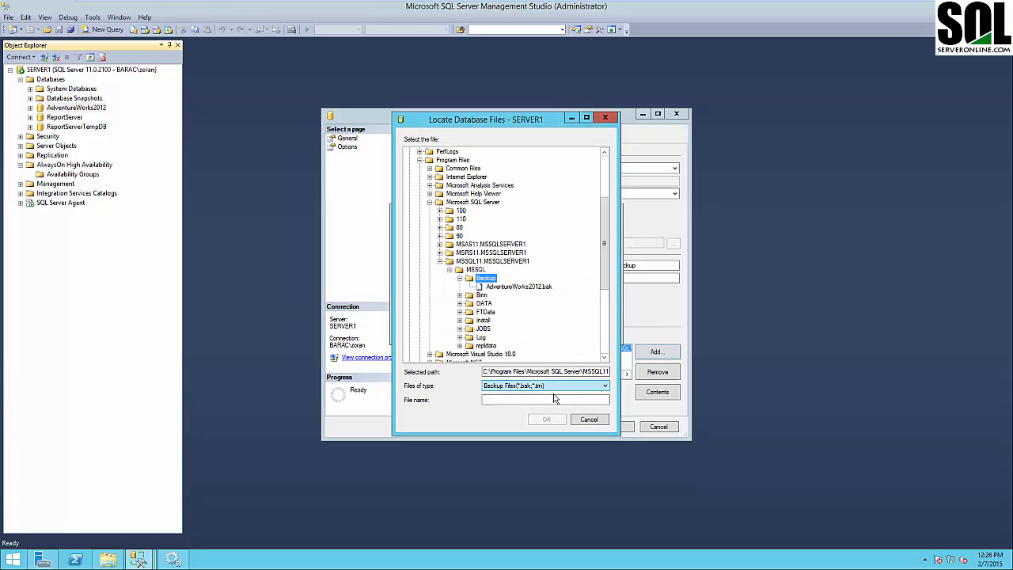
{"action": "left_click", "coordinate": [515, 287]}
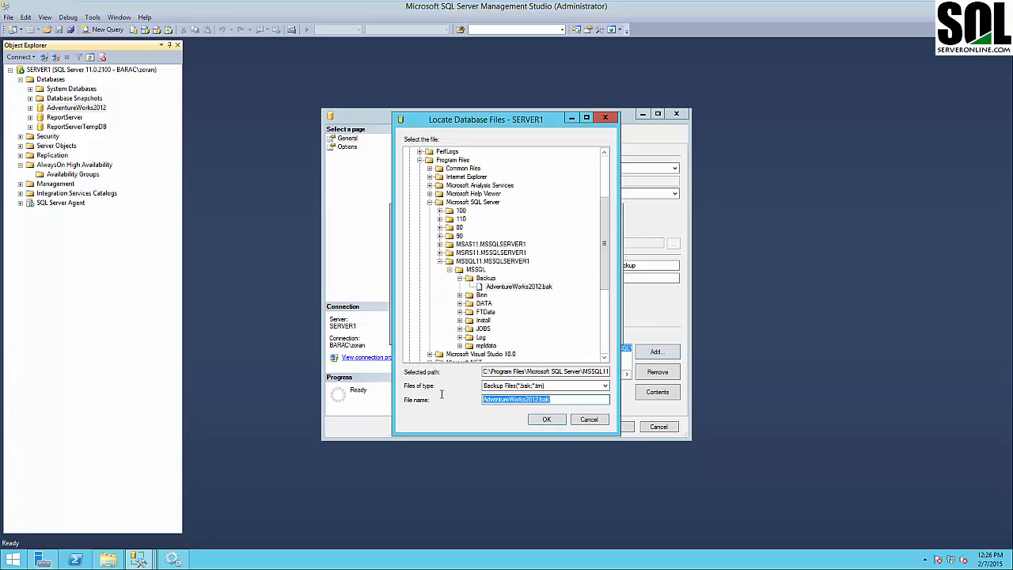
{"action": "scroll", "coordinate": [604, 269], "scroll_direction": "up", "scroll_amount": 4}
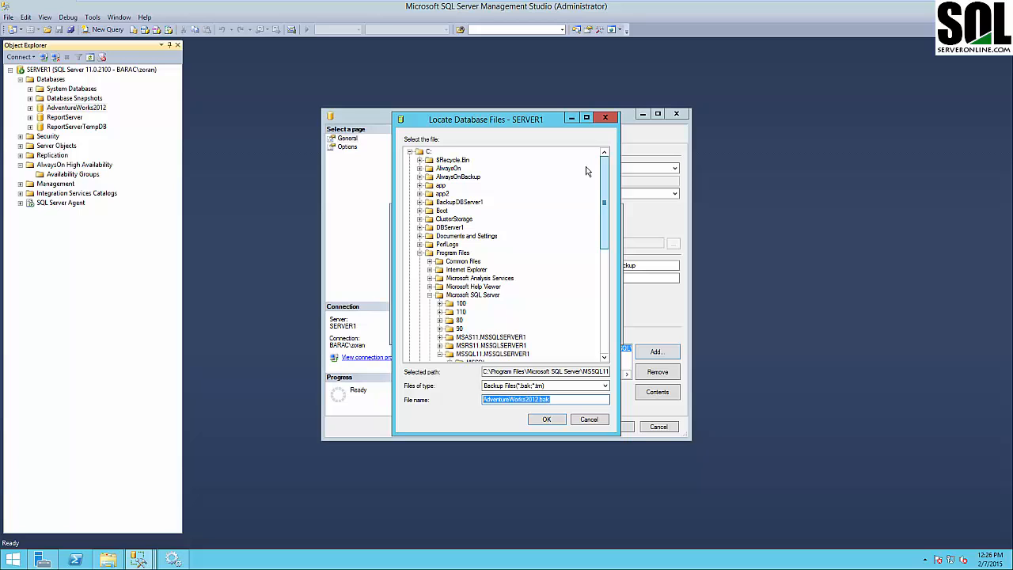
{"action": "left_click", "coordinate": [448, 169]}
{"action": "left_click", "coordinate": [534, 400]}
{"action": "type", "text": "AdventureWorks2012.bak"}
{"action": "left_click", "coordinate": [546, 419]}
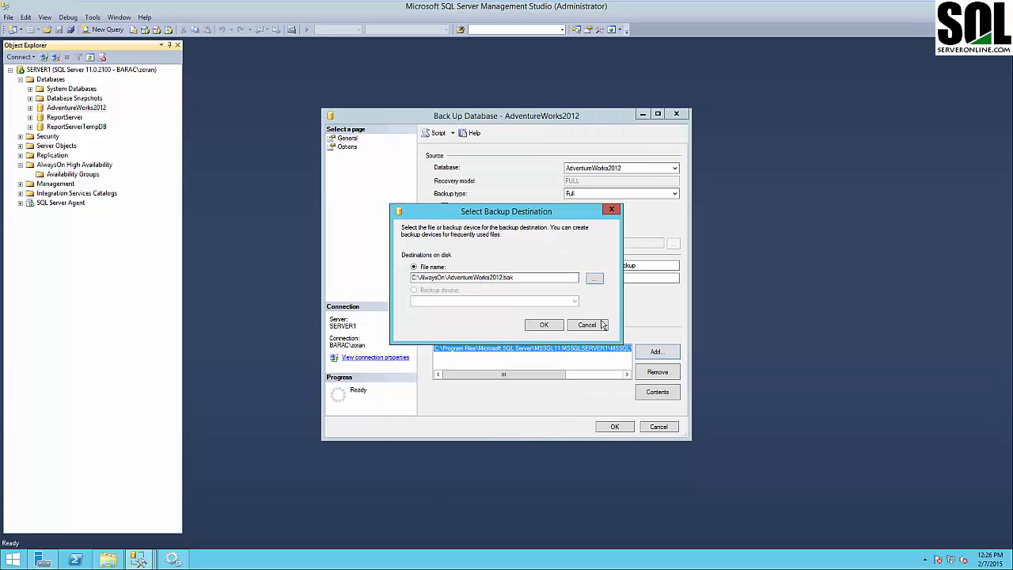
{"action": "left_click", "coordinate": [545, 325]}
{"action": "left_click", "coordinate": [658, 372]}
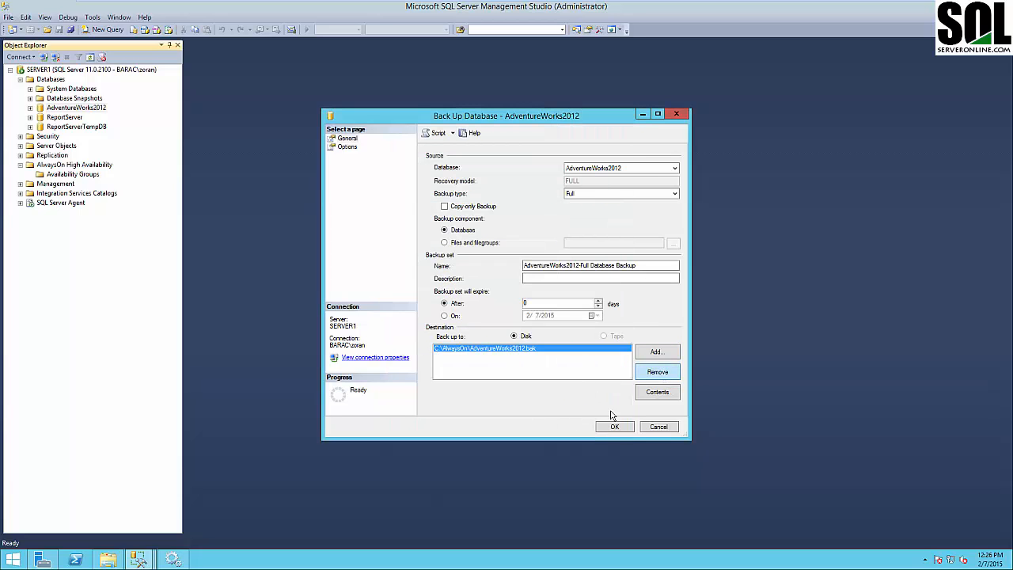
Run the AdventureWorks2012 backup, check the AlwaysOn folder in File Explorer while it runs, and dismiss the completion message
{"action": "left_click", "coordinate": [616, 428]}
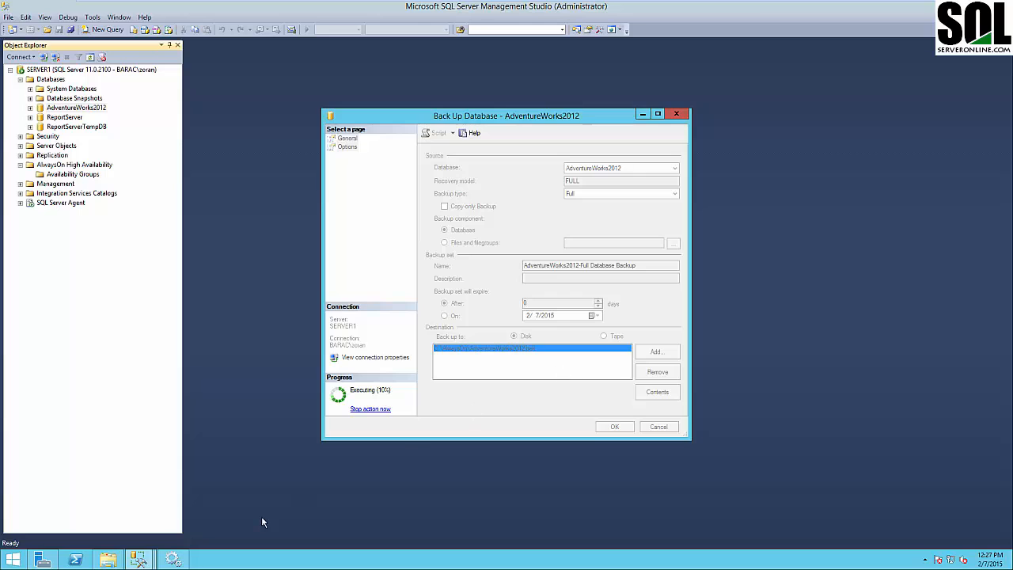
{"action": "left_click", "coordinate": [108, 558]}
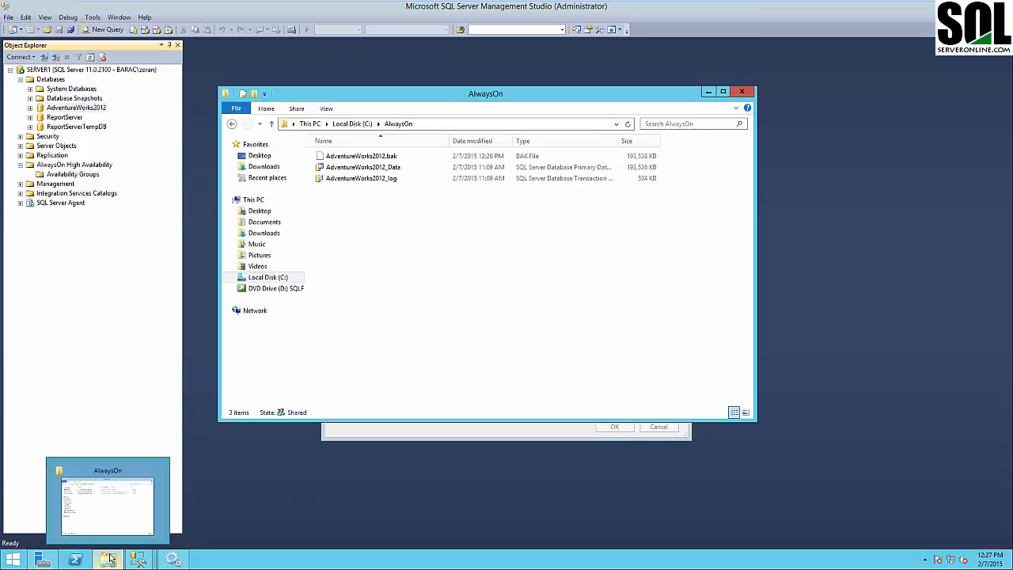
{"action": "left_click", "coordinate": [111, 559]}
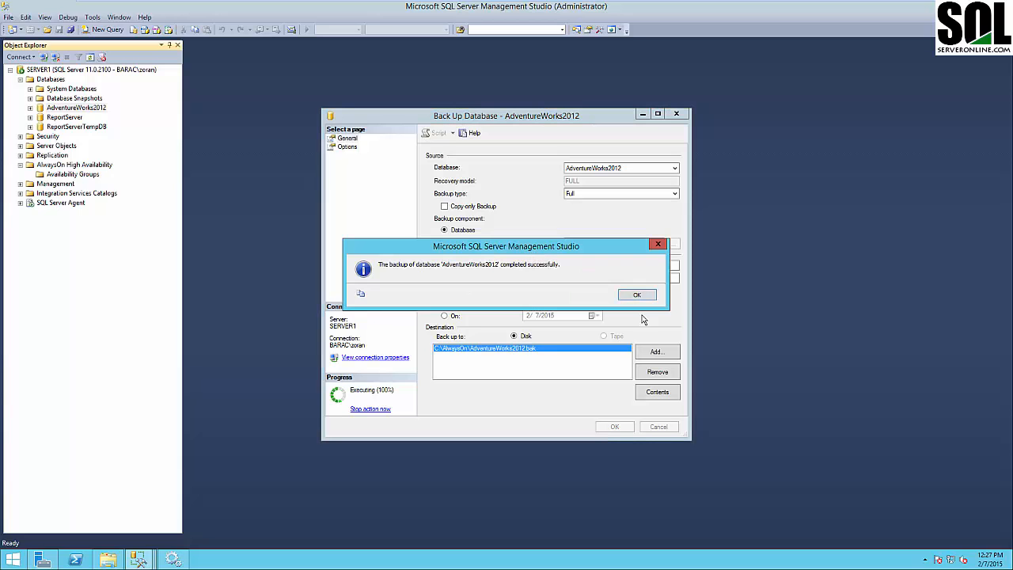
{"action": "left_click", "coordinate": [632, 294]}
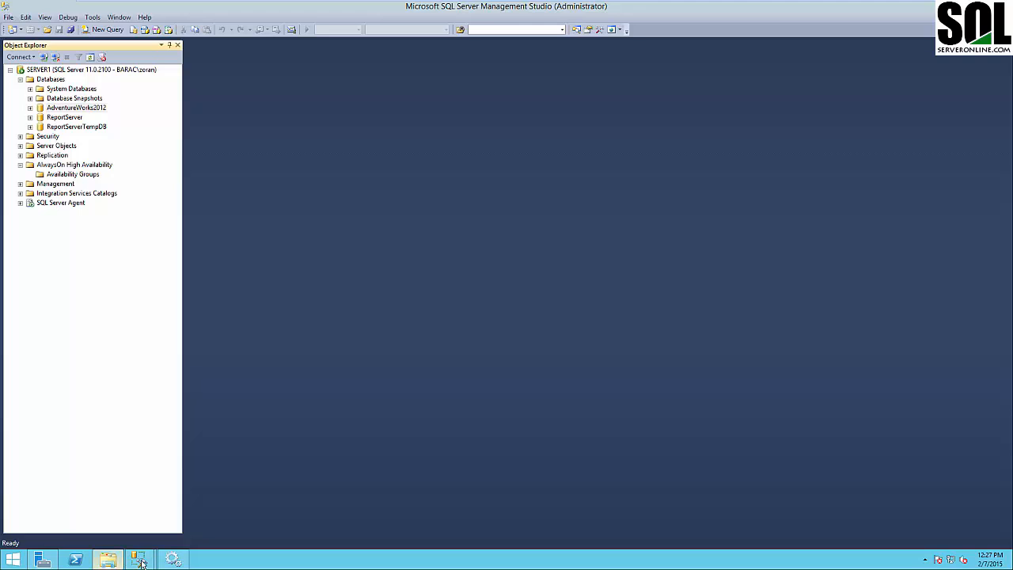
Return to the New Availability Group wizard, refresh the database list, include AdventureWorks2012 and continue to the replicas page
{"action": "mouse_move", "coordinate": [136, 560]}
{"action": "left_click", "coordinate": [199, 499]}
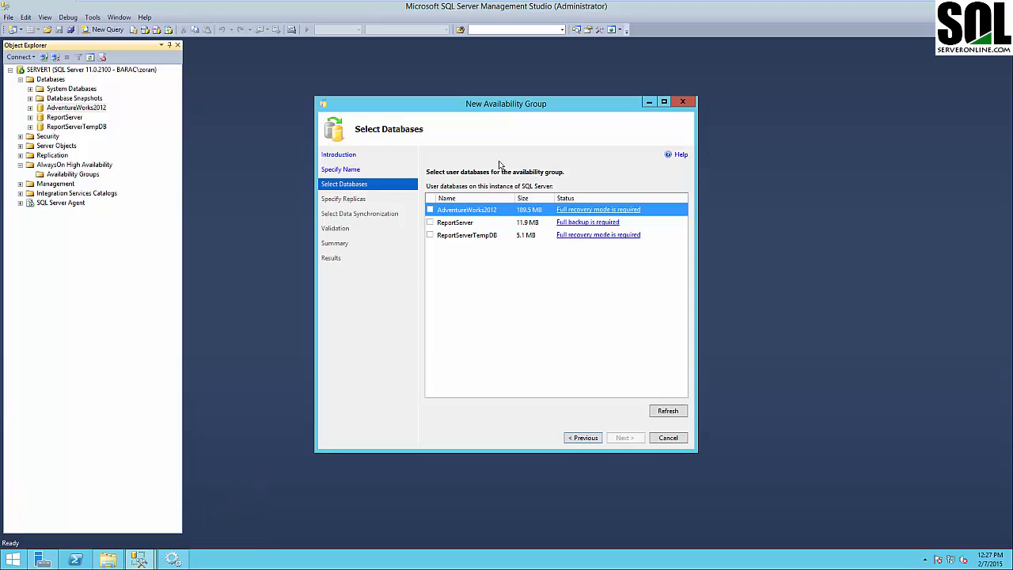
{"action": "left_click", "coordinate": [665, 415]}
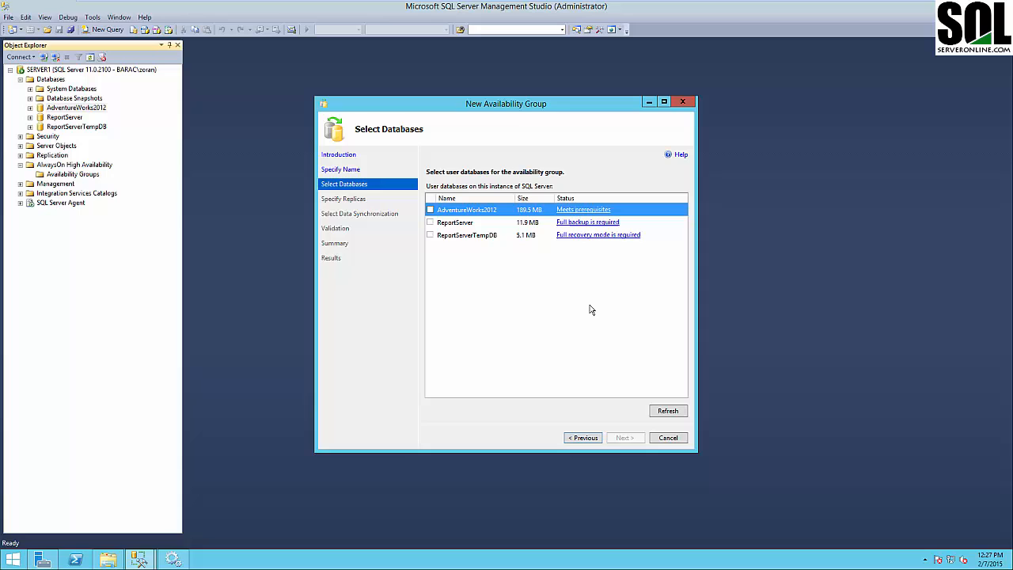
{"action": "left_click", "coordinate": [430, 210]}
{"action": "left_click", "coordinate": [625, 441]}
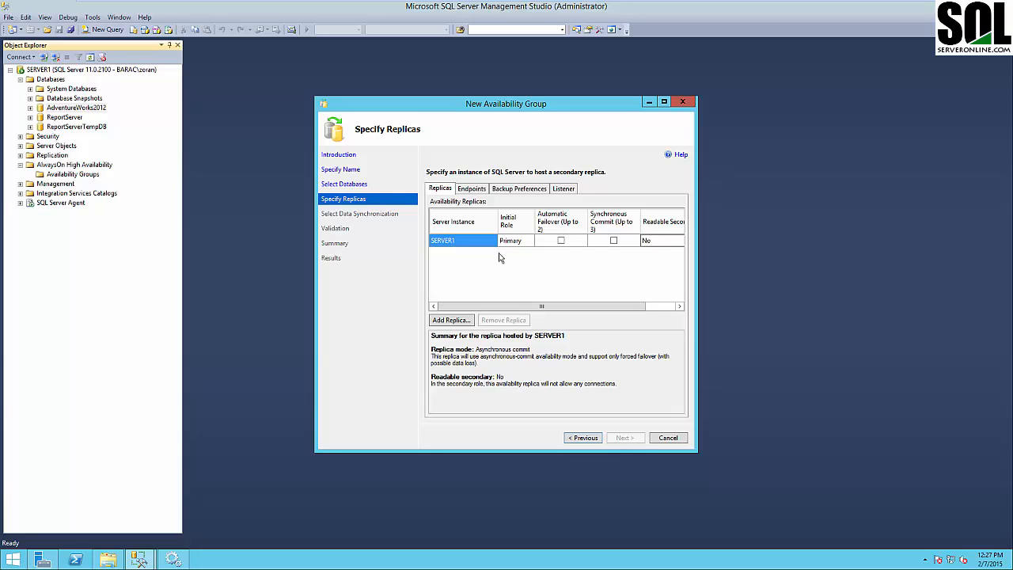
Add SERVER2 as a replica of the availability group, connecting with Windows Authentication
{"action": "left_click", "coordinate": [468, 319]}
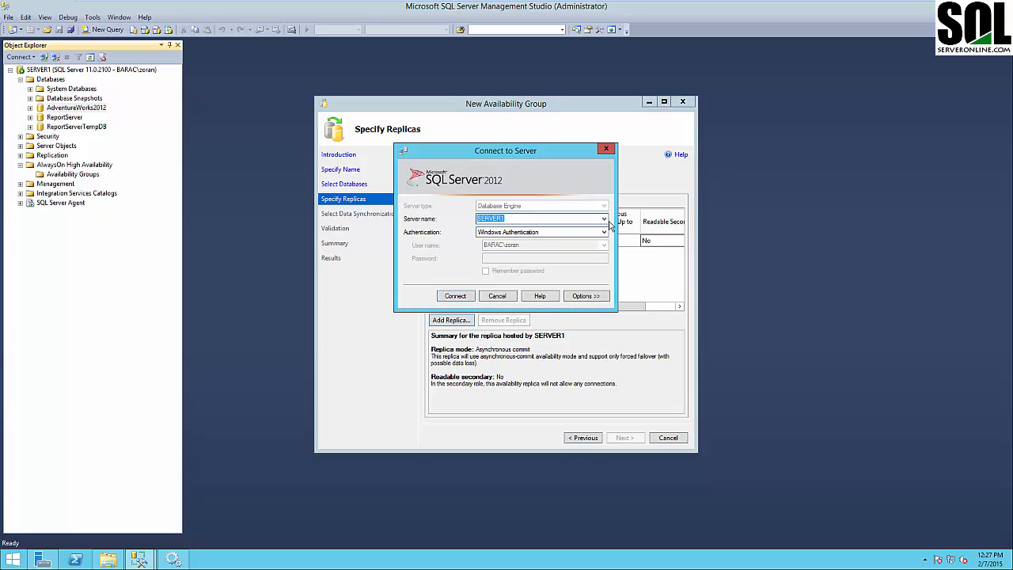
{"action": "left_click_drag", "start_coordinate": [520, 155], "coordinate": [749, 257]}
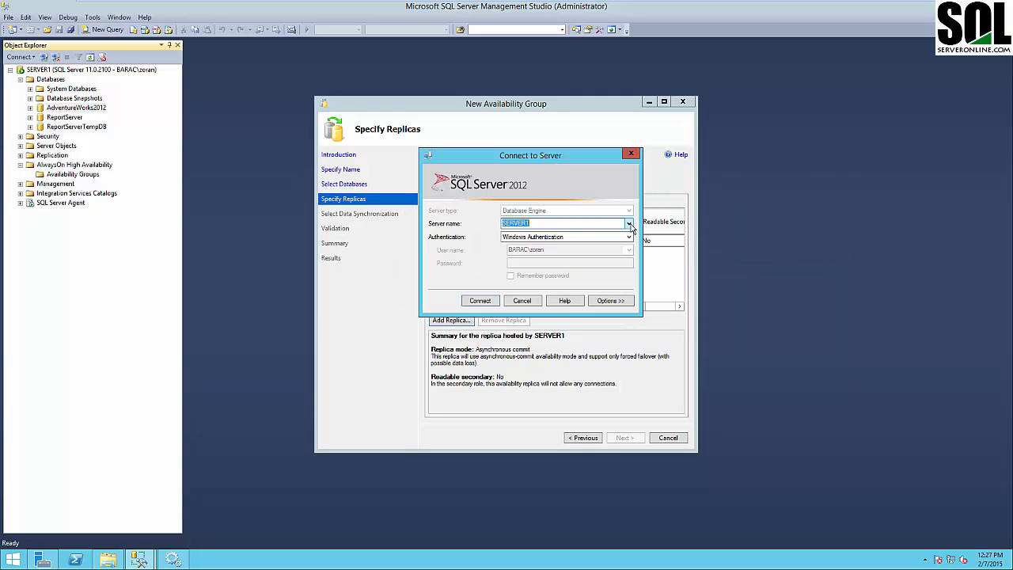
{"action": "left_click", "coordinate": [630, 223]}
{"action": "left_click", "coordinate": [539, 240]}
{"action": "left_click", "coordinate": [481, 300]}
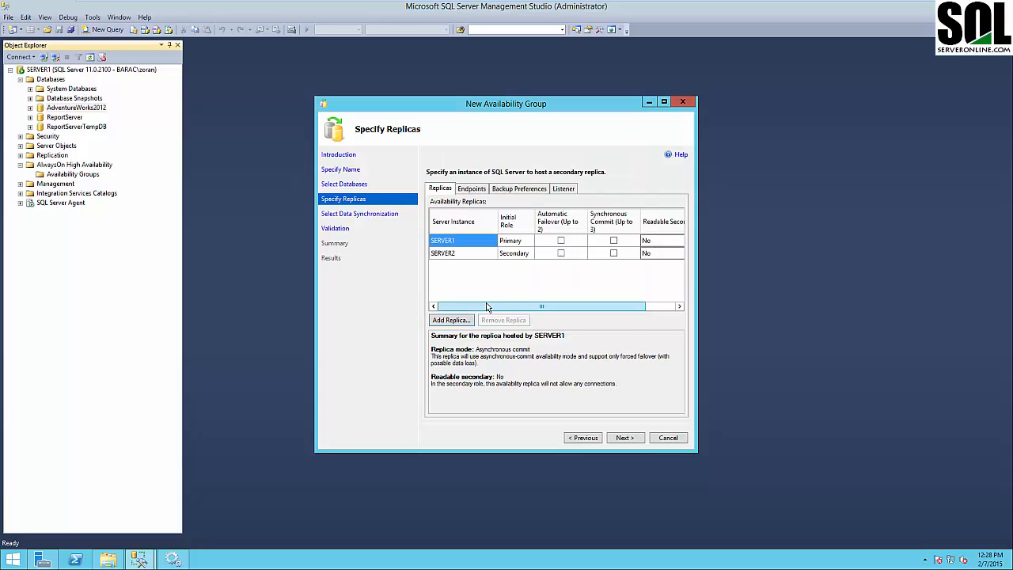
Enable automatic failover for SERVER1 and SERVER2, and set Readable Secondary to Yes for SERVER2
{"action": "left_click", "coordinate": [561, 239]}
{"action": "left_click", "coordinate": [560, 252]}
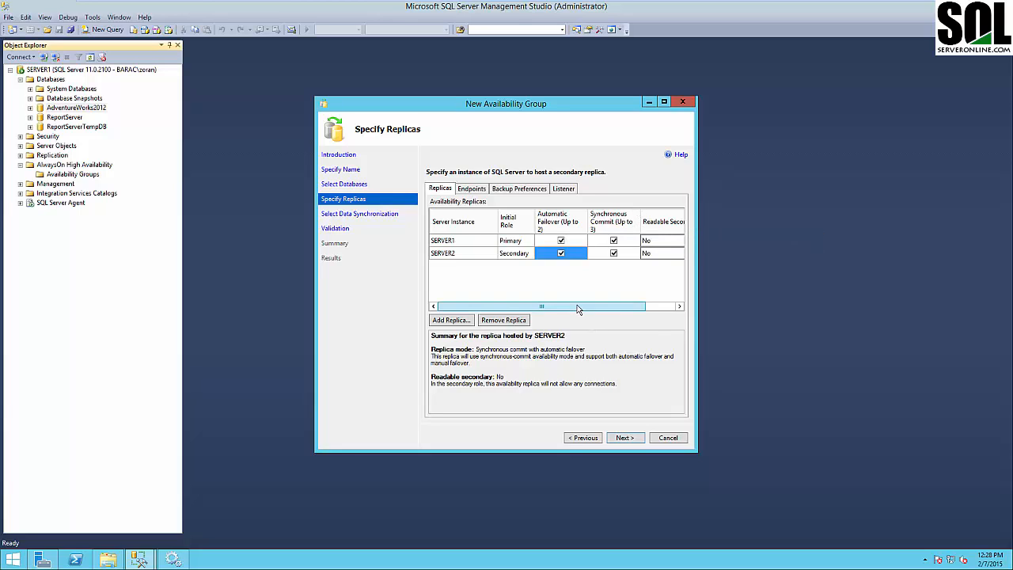
{"action": "left_click_drag", "start_coordinate": [597, 308], "coordinate": [627, 307]}
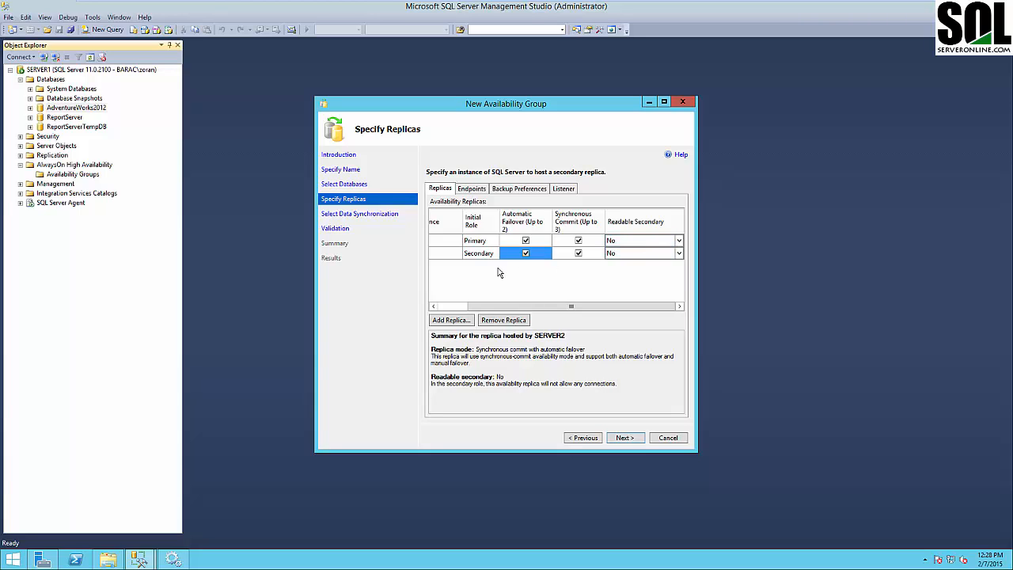
{"action": "left_click_drag", "start_coordinate": [477, 306], "coordinate": [550, 308]}
{"action": "left_click", "coordinate": [670, 254]}
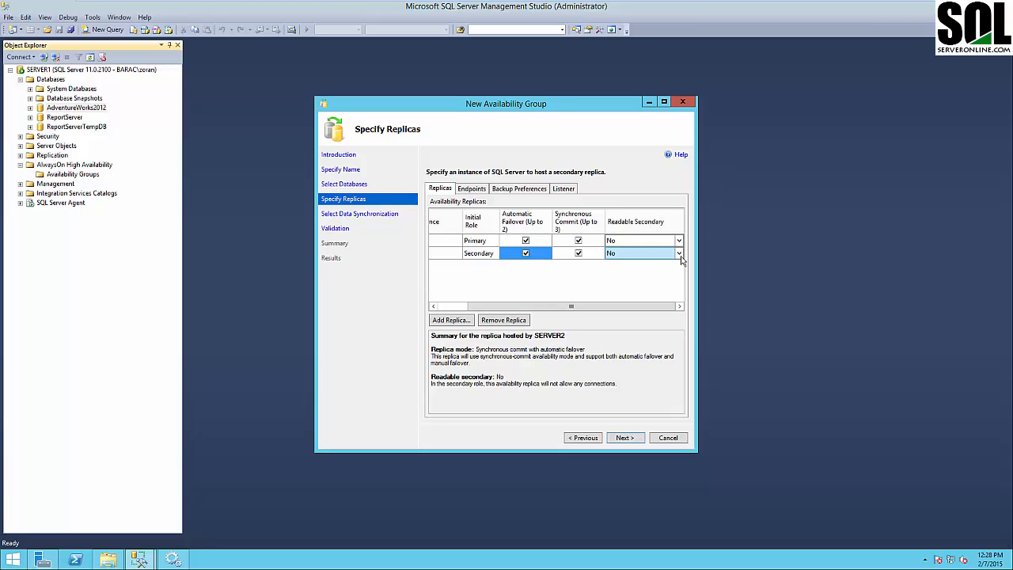
{"action": "left_click", "coordinate": [680, 253]}
{"action": "left_click", "coordinate": [638, 266]}
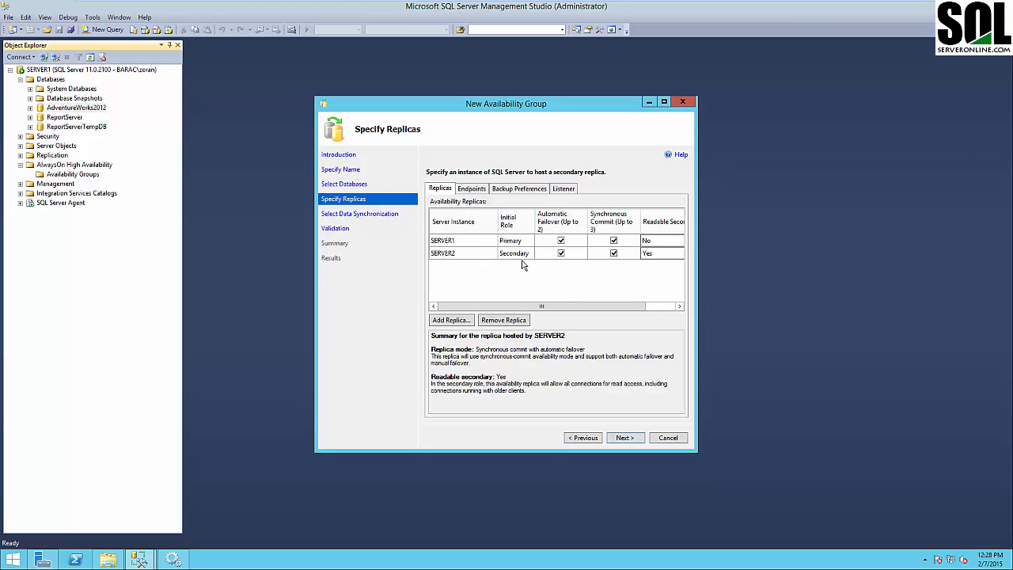
{"action": "mouse_move", "coordinate": [511, 307]}
{"action": "left_mouse_down"}
{"action": "mouse_move", "coordinate": [587, 310]}
{"action": "mouse_move", "coordinate": [491, 307]}
{"action": "left_mouse_up"}
Review the endpoint URLs, ports and service accounts of both replicas, and set the backup preference to Secondary only
{"action": "left_click", "coordinate": [471, 190]}
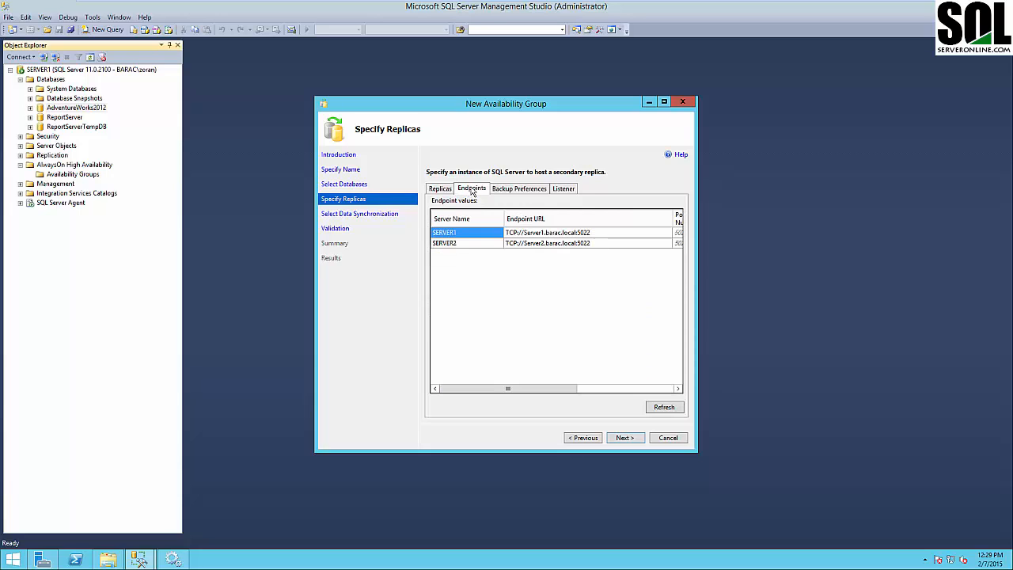
{"action": "left_click", "coordinate": [465, 219]}
{"action": "left_click", "coordinate": [464, 243]}
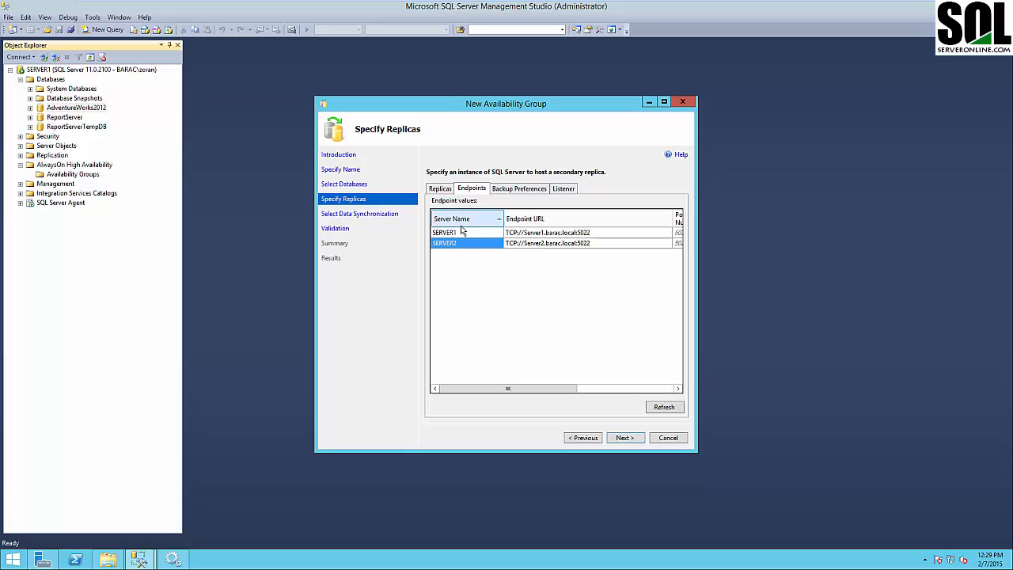
{"action": "left_click", "coordinate": [460, 233]}
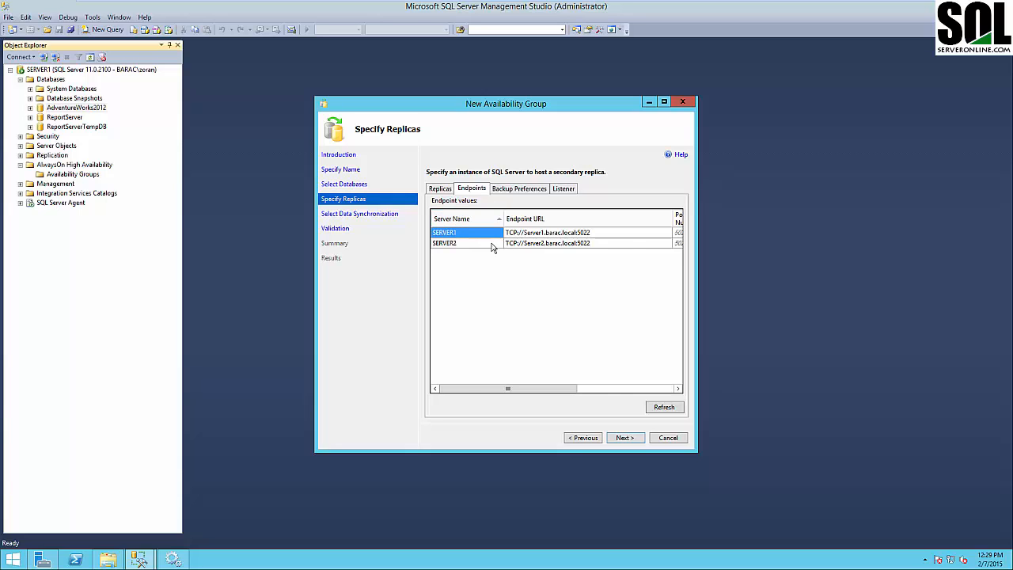
{"action": "left_click_drag", "start_coordinate": [536, 388], "coordinate": [585, 279]}
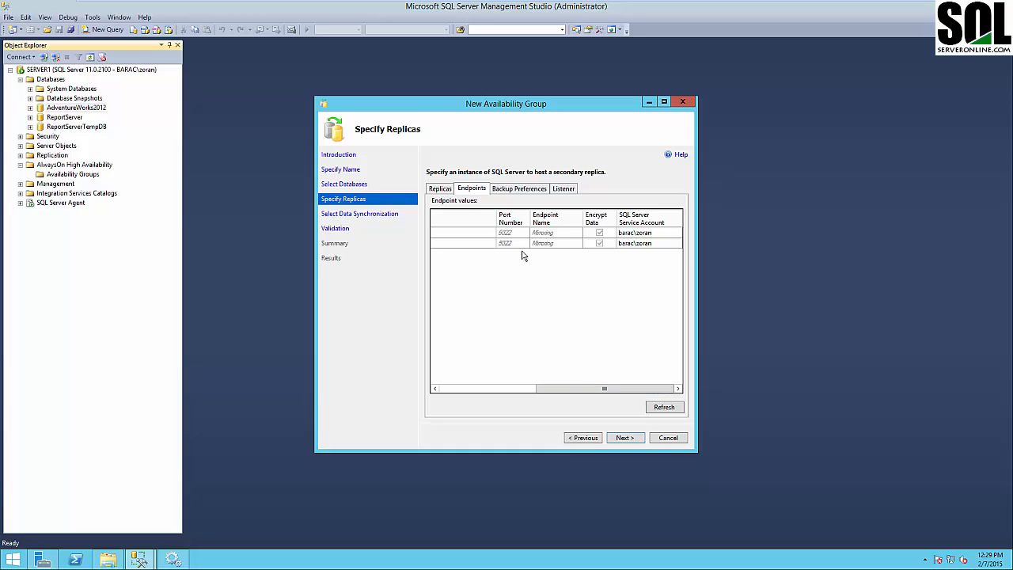
{"action": "left_click_drag", "start_coordinate": [600, 388], "coordinate": [487, 369]}
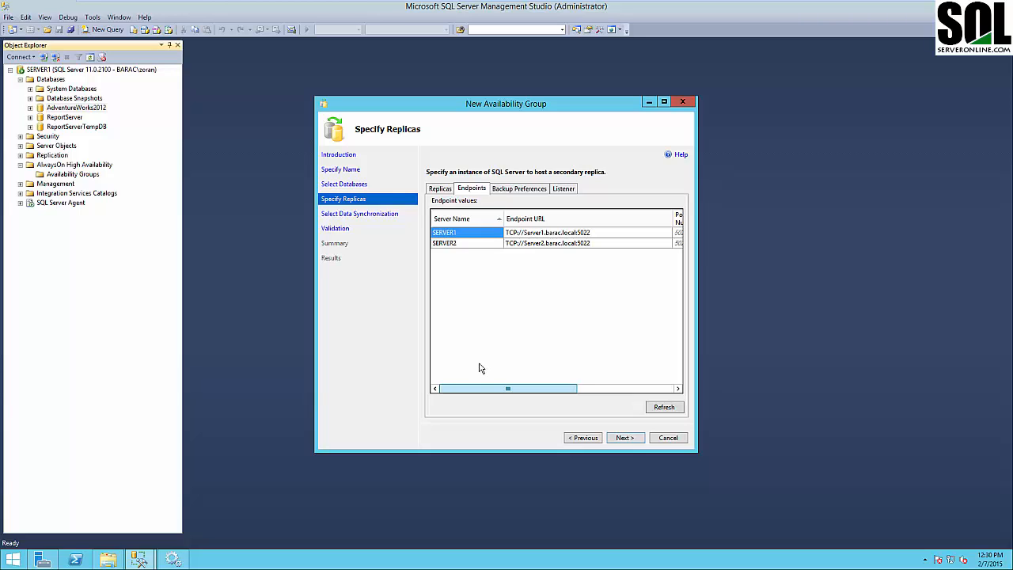
{"action": "mouse_move", "coordinate": [479, 368]}
{"action": "left_mouse_down"}
{"action": "mouse_move", "coordinate": [627, 381]}
{"action": "mouse_move", "coordinate": [466, 374]}
{"action": "left_mouse_up"}
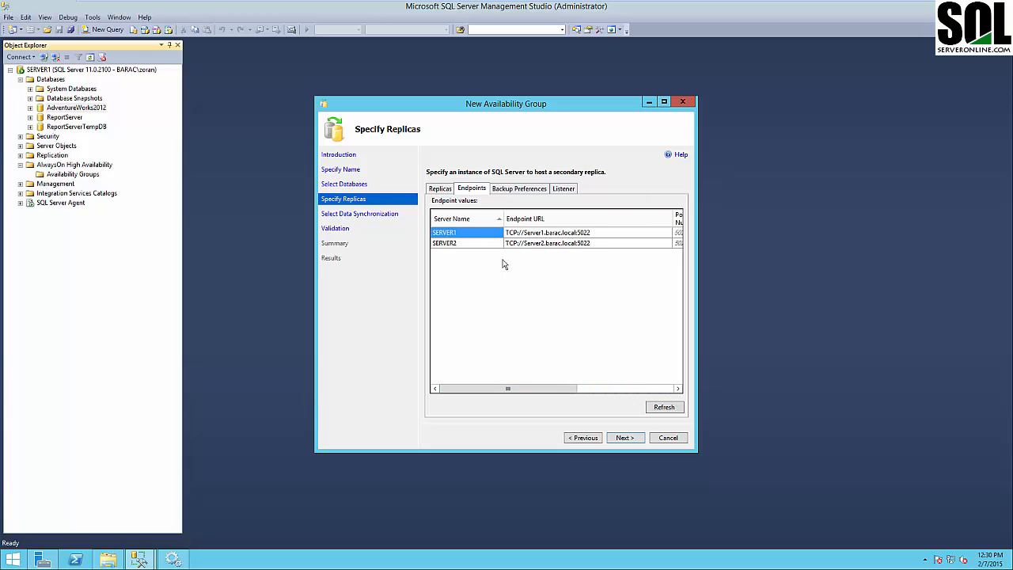
{"action": "left_click", "coordinate": [513, 192]}
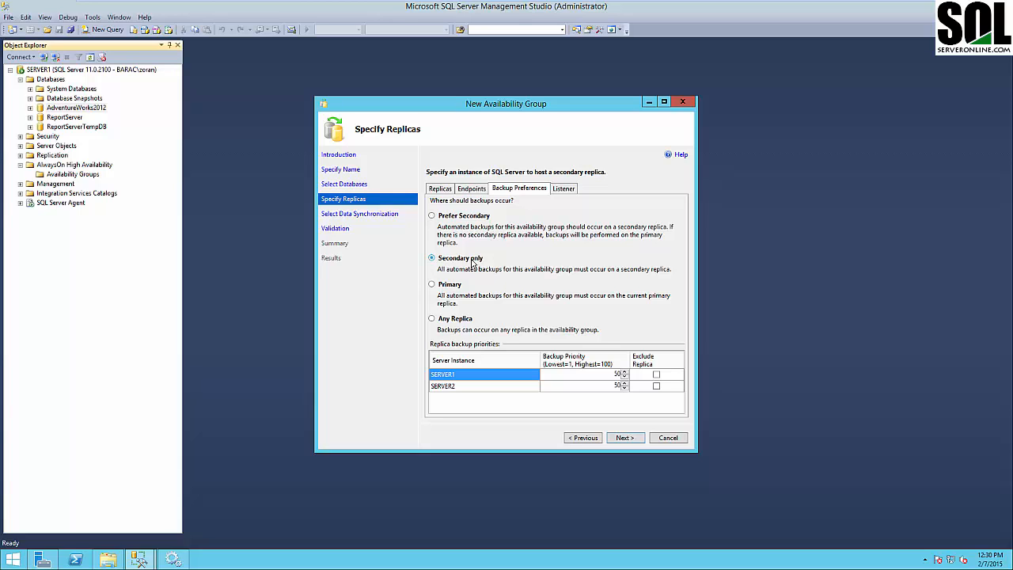
Choose to create an availability group listener with DNS name ListnereSQL and port 1433
{"action": "left_click", "coordinate": [566, 190]}
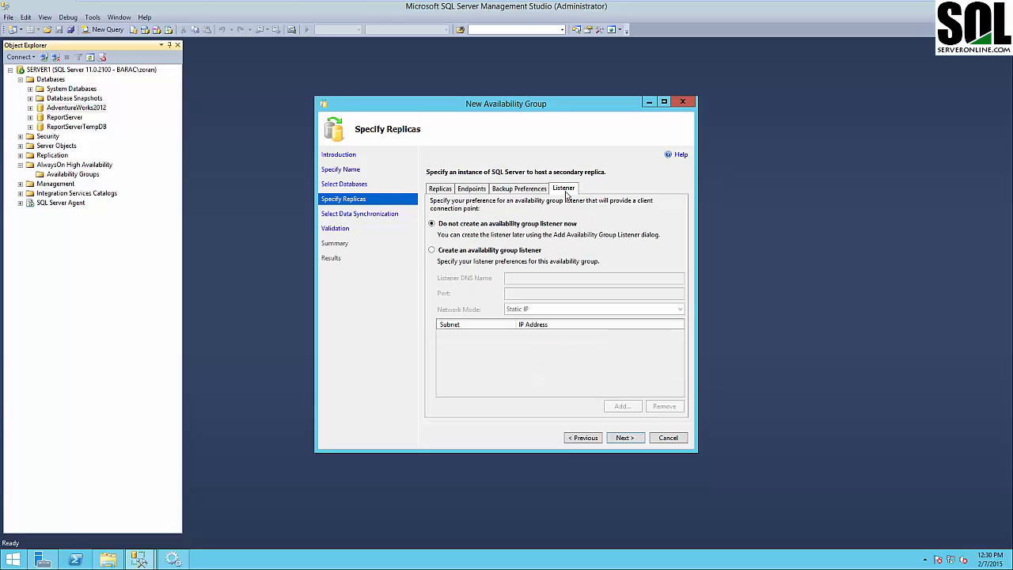
{"action": "left_click", "coordinate": [489, 252]}
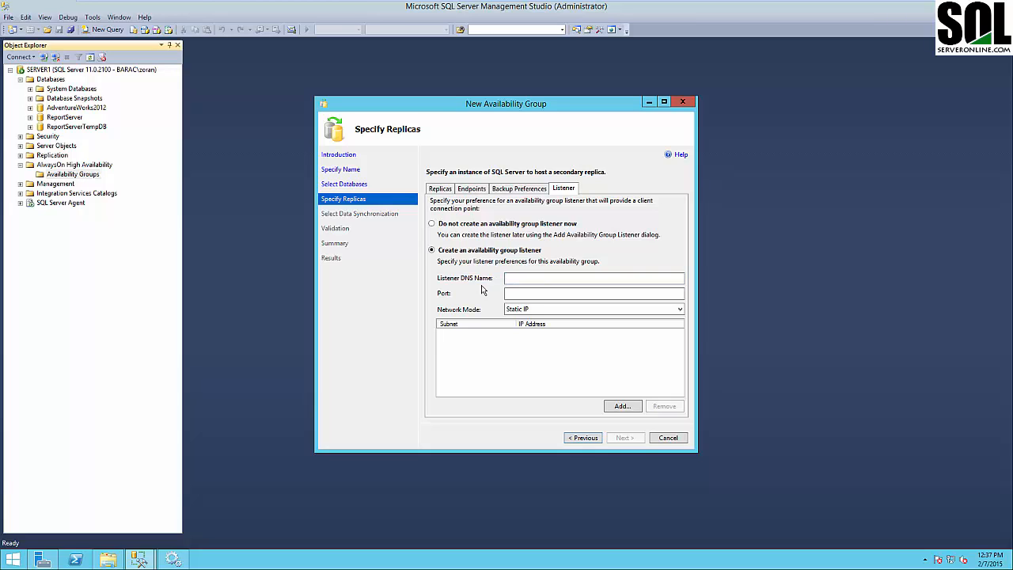
{"action": "left_click", "coordinate": [513, 279]}
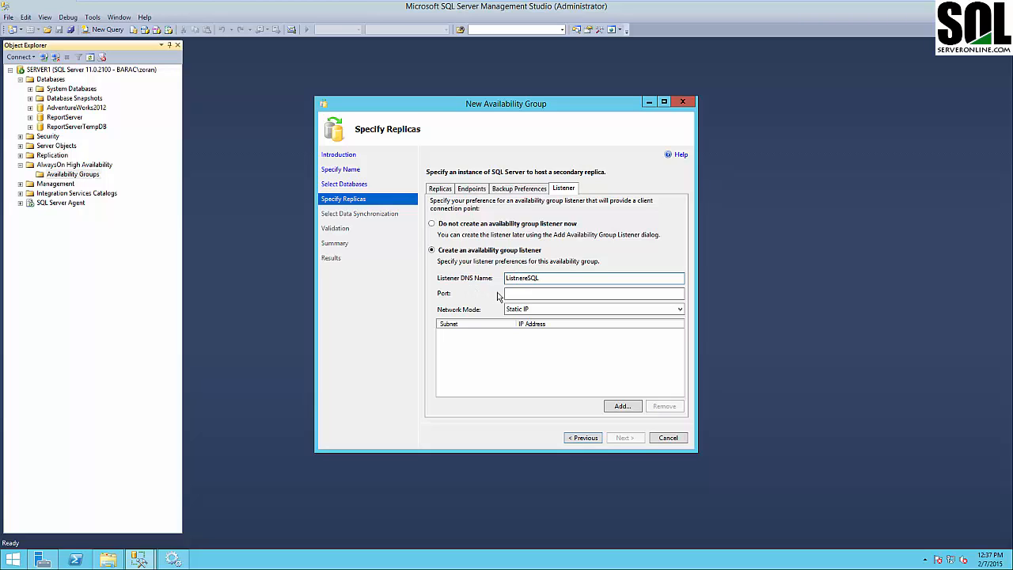
{"action": "left_click", "coordinate": [513, 294]}
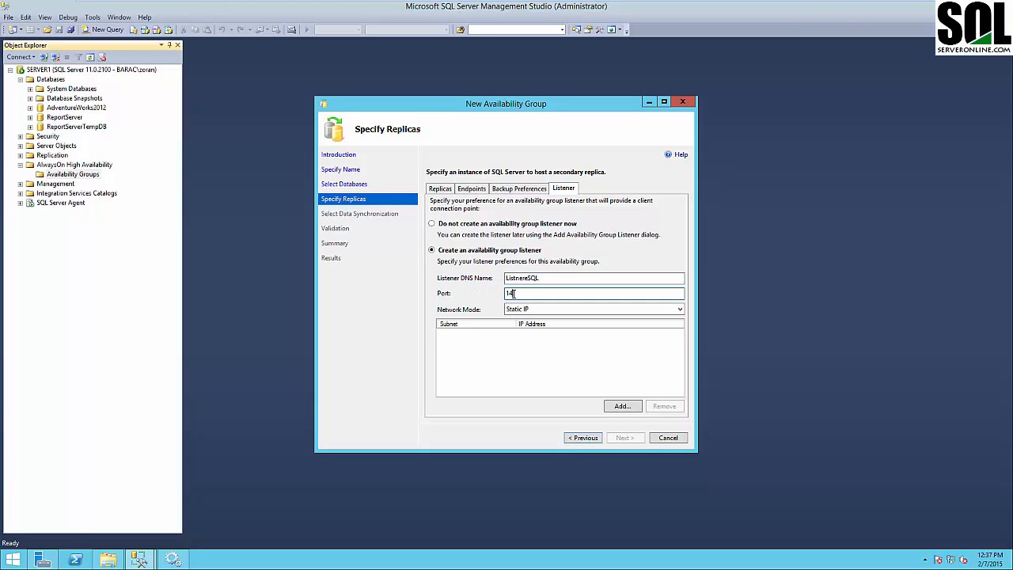
Add the static IPv4 address 192.168.189.51 on subnet 192.168.189.0/24 to the listener and proceed to data synchronization
{"action": "left_click", "coordinate": [607, 408]}
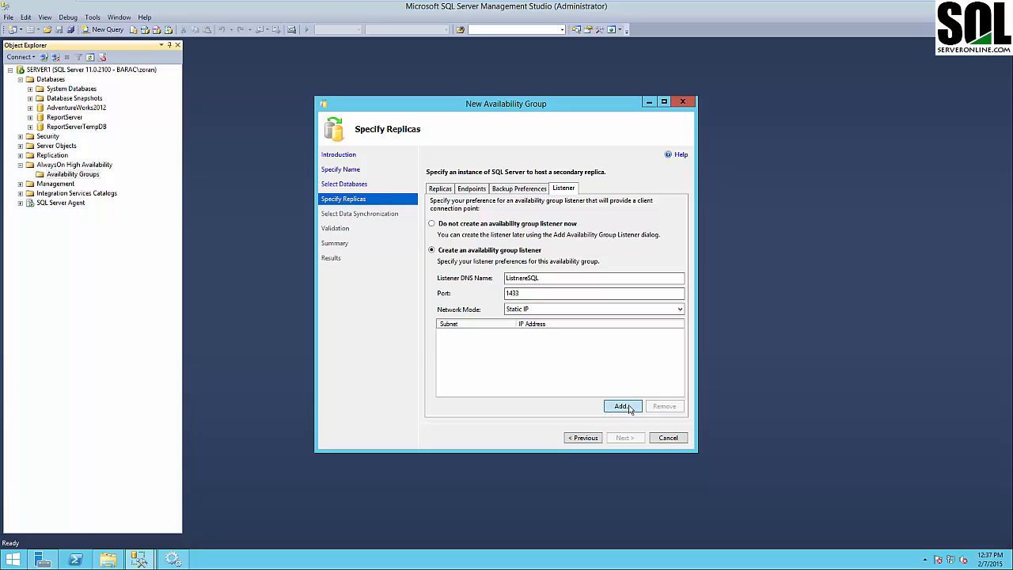
{"action": "left_click", "coordinate": [461, 274]}
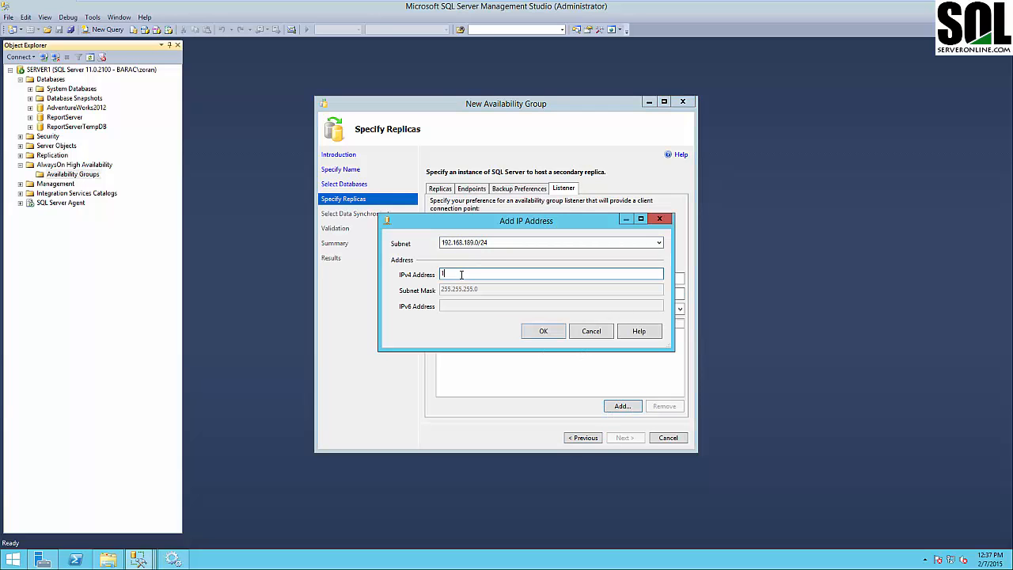
{"action": "type", "text": "192.168.189.51"}
{"action": "left_click", "coordinate": [543, 331]}
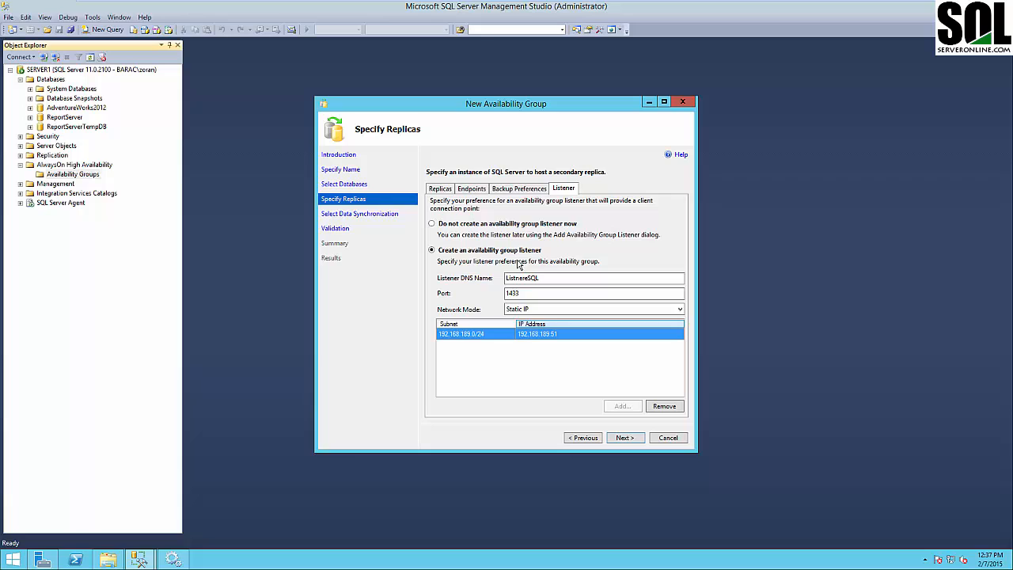
{"action": "left_click", "coordinate": [637, 439]}
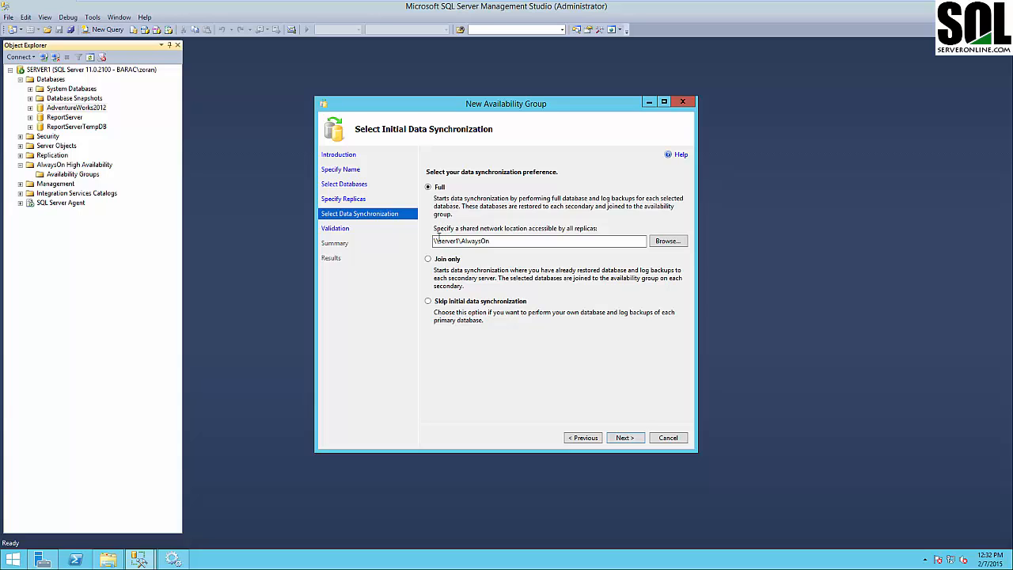
Choose the AlwaysOn share on server1 as the backup location for full data synchronization
{"action": "left_click", "coordinate": [675, 241]}
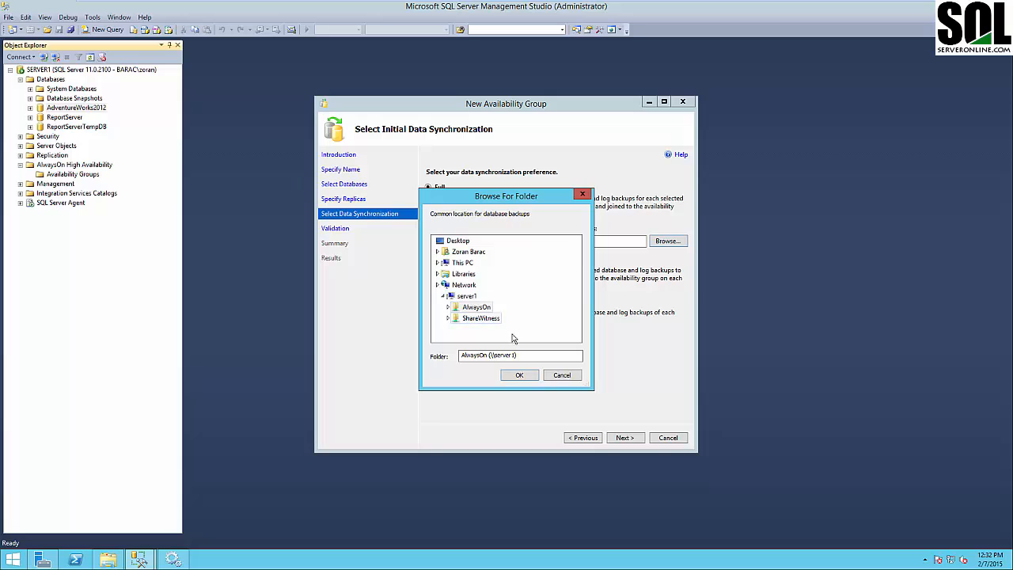
{"action": "left_click", "coordinate": [478, 307]}
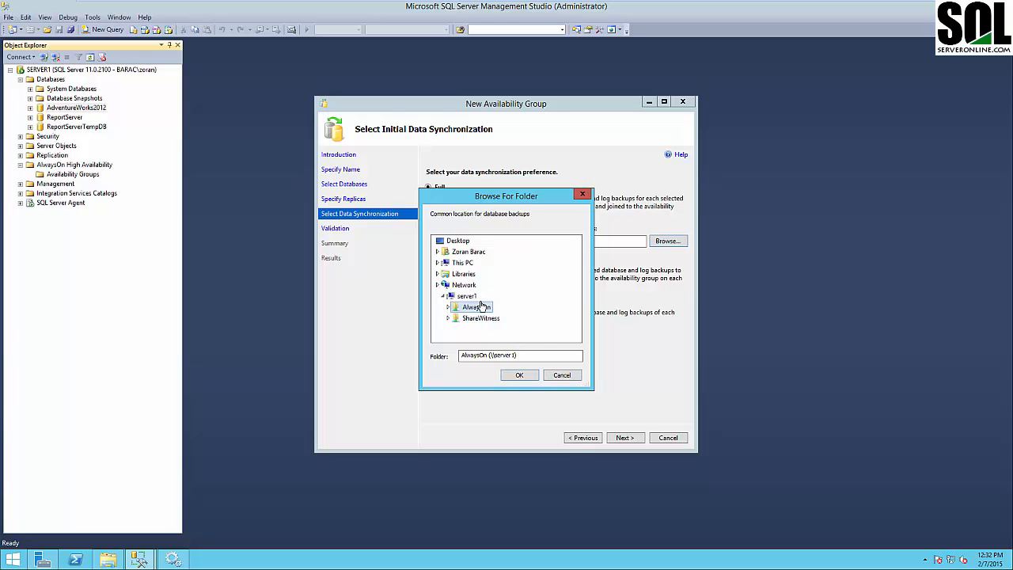
{"action": "left_click", "coordinate": [517, 376]}
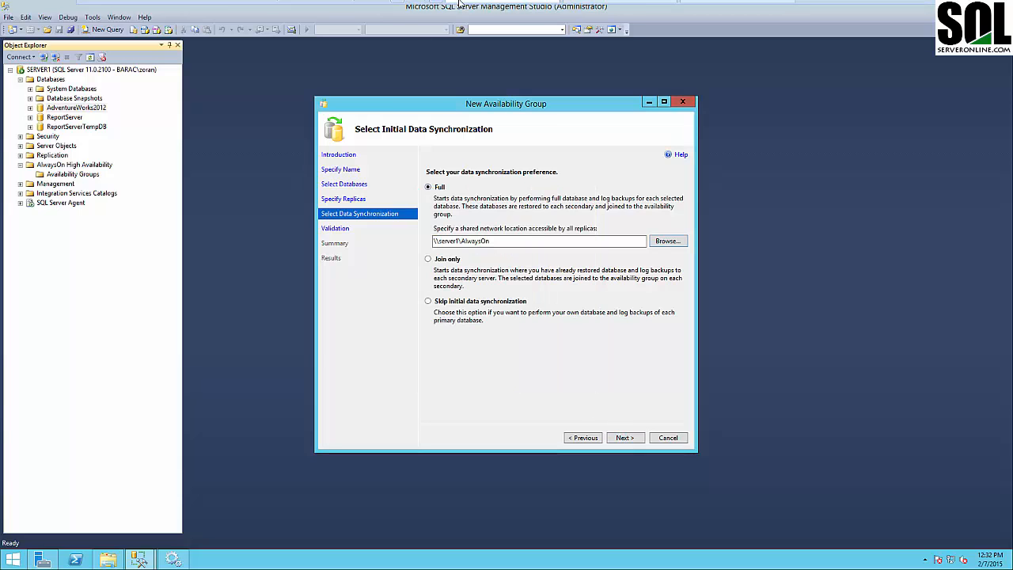
Check the contents of the C:\AlwaysOn folder on the Server2 virtual machine and return to Server1
{"action": "left_click", "coordinate": [596, 7]}
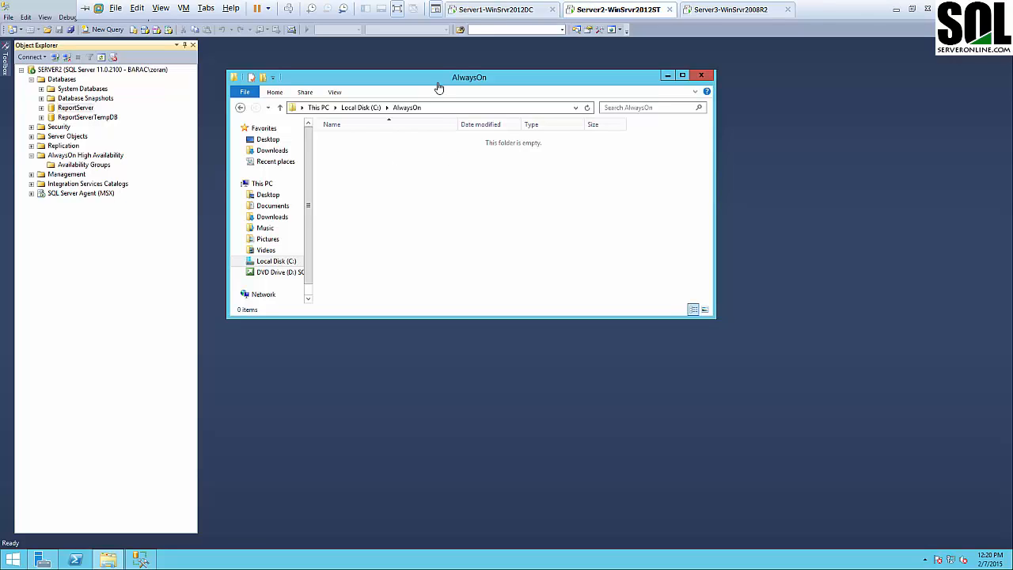
{"action": "mouse_move", "coordinate": [561, 4]}
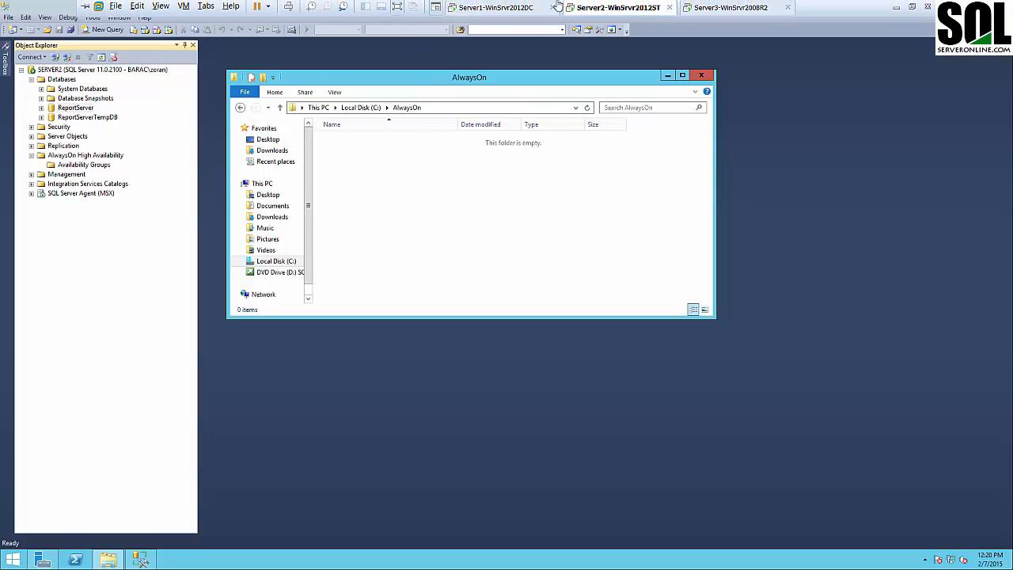
{"action": "left_click", "coordinate": [513, 8]}
Validate the availability group configuration, review the summary, and create the AGExample availability group
{"action": "left_click", "coordinate": [625, 438]}
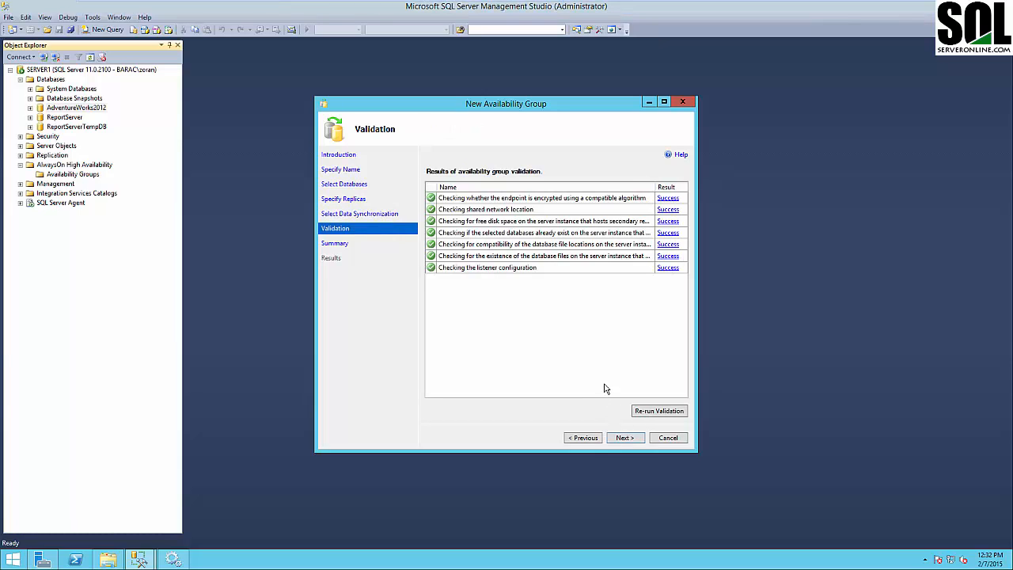
{"action": "left_click", "coordinate": [637, 438]}
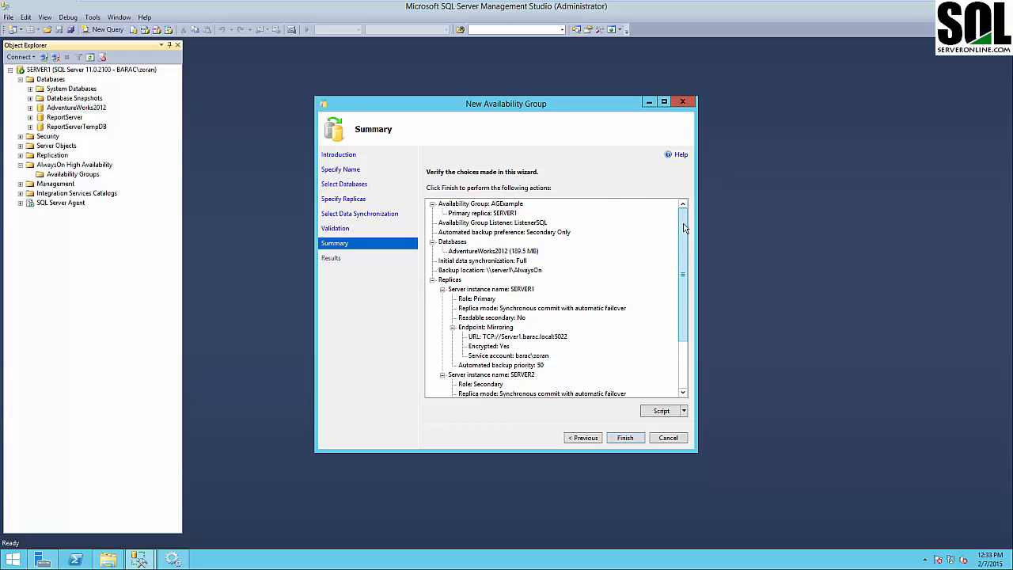
{"action": "left_click_drag", "start_coordinate": [685, 225], "coordinate": [707, 206]}
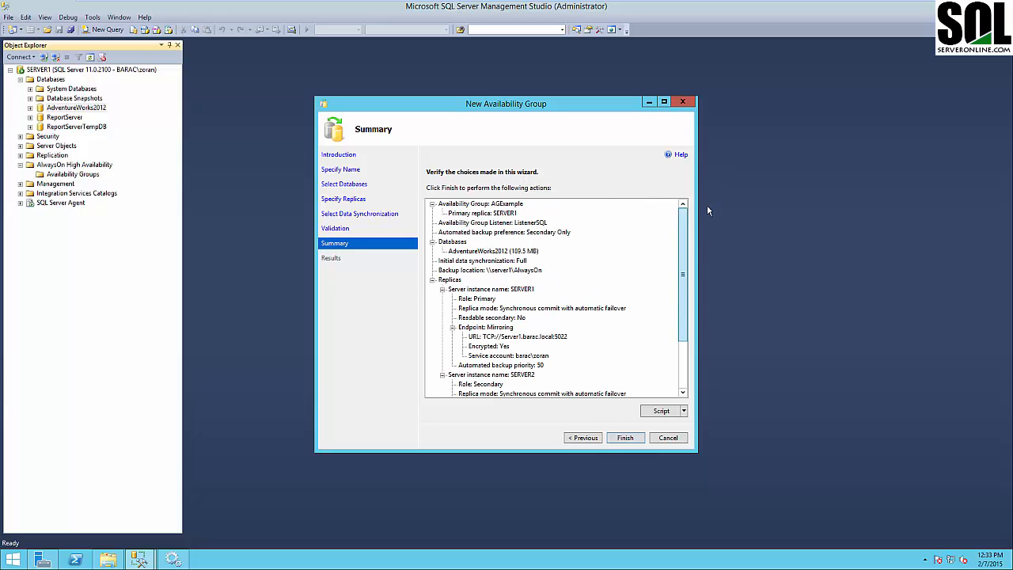
{"action": "left_click", "coordinate": [627, 438]}
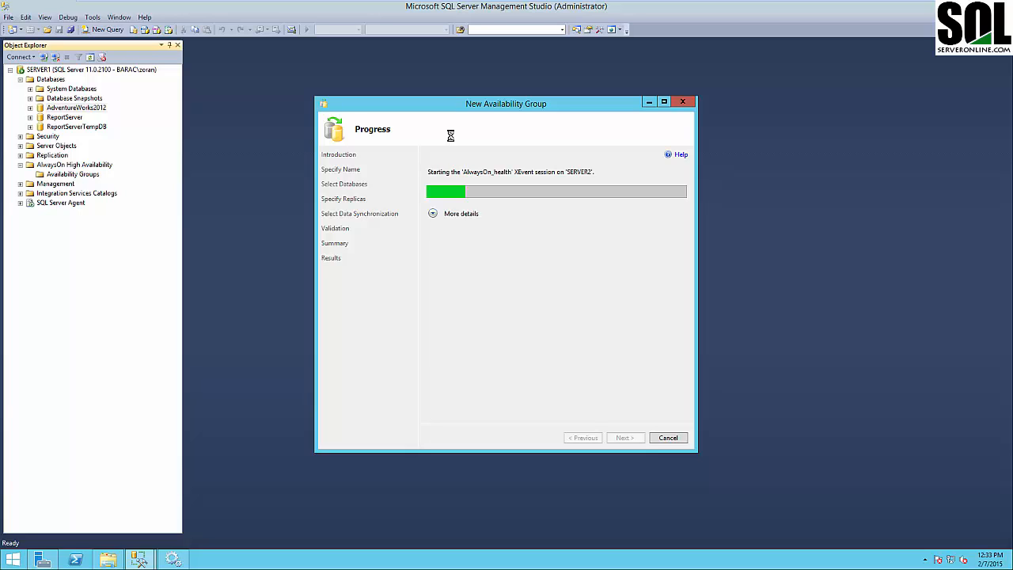
{"action": "left_click", "coordinate": [433, 214]}
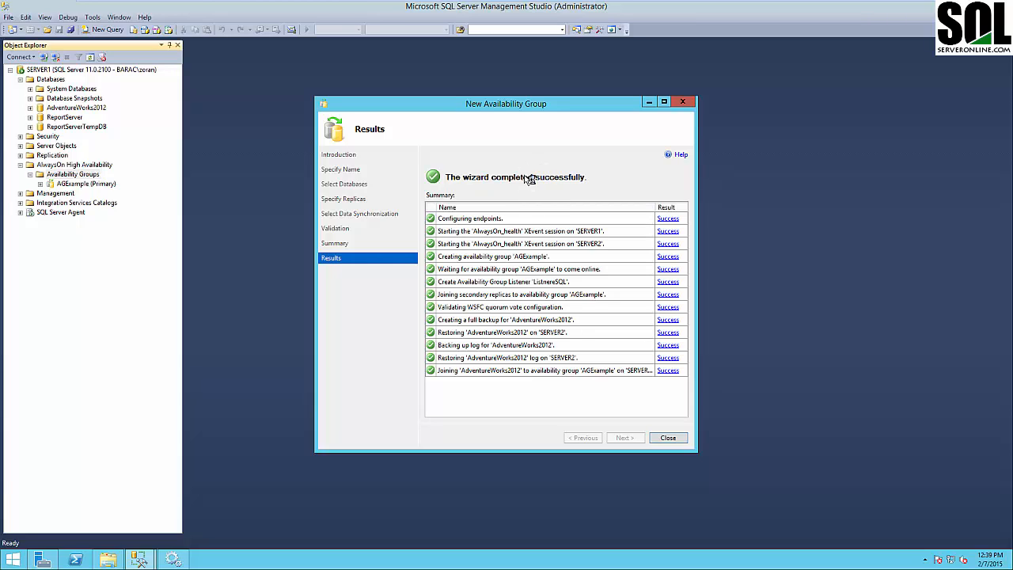
{"action": "left_click", "coordinate": [683, 438]}
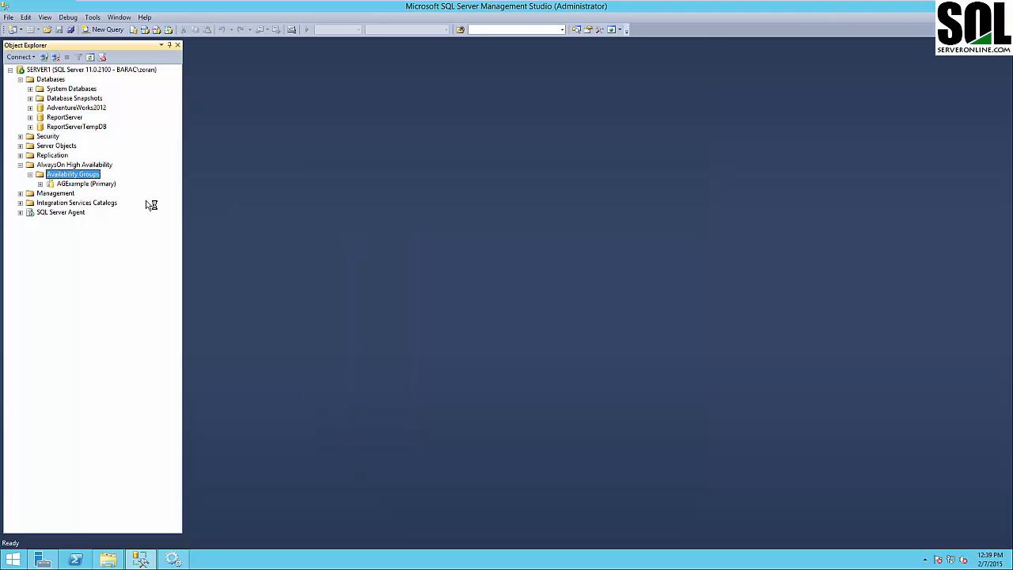
Inspect the AdventureWorks2012 data and log files in the AlwaysOn folder on Server2, and return to Server1
{"action": "left_click", "coordinate": [19, 57]}
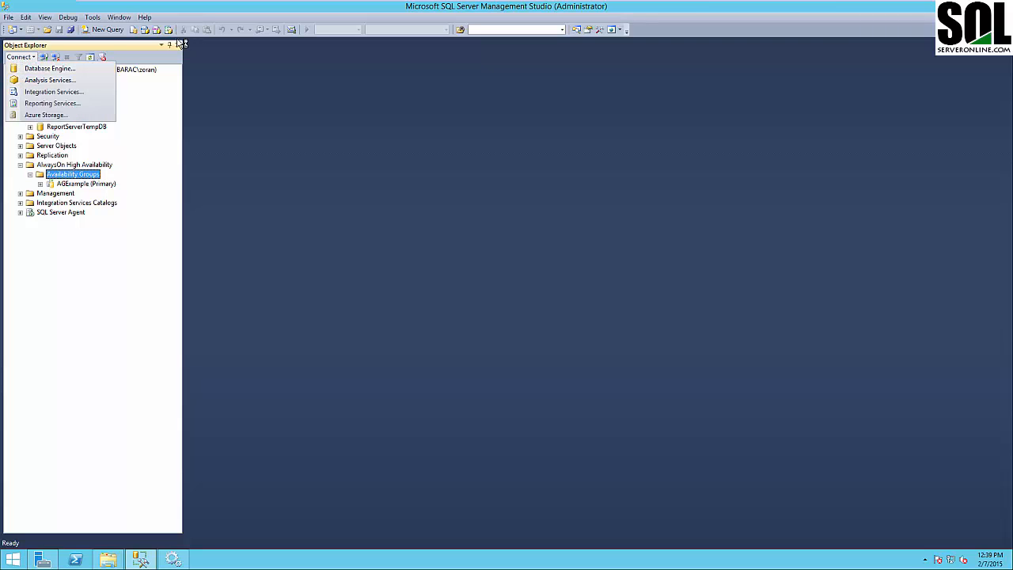
{"action": "left_click", "coordinate": [621, 8]}
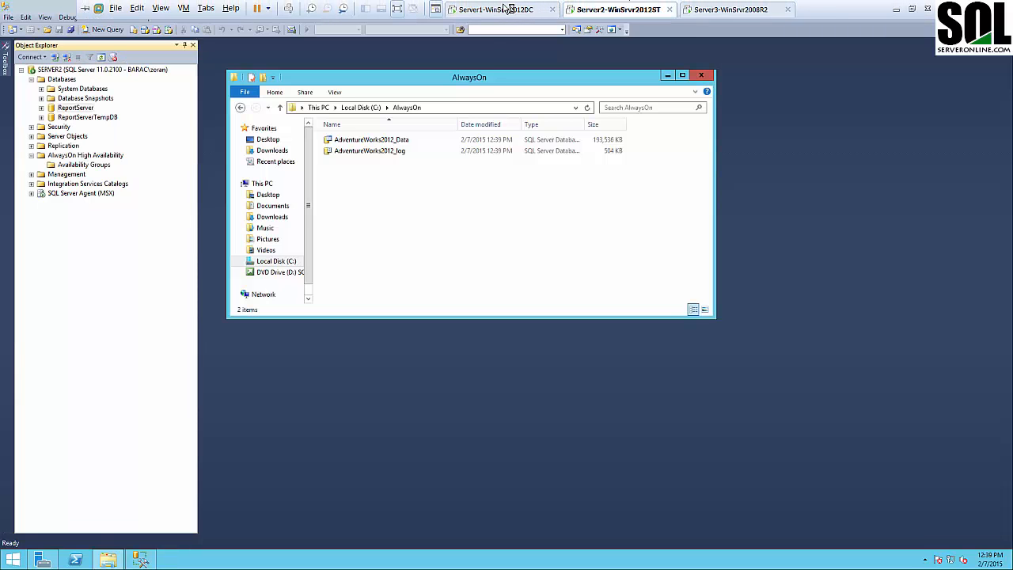
{"action": "left_click", "coordinate": [507, 10]}
{"action": "left_click", "coordinate": [601, 9]}
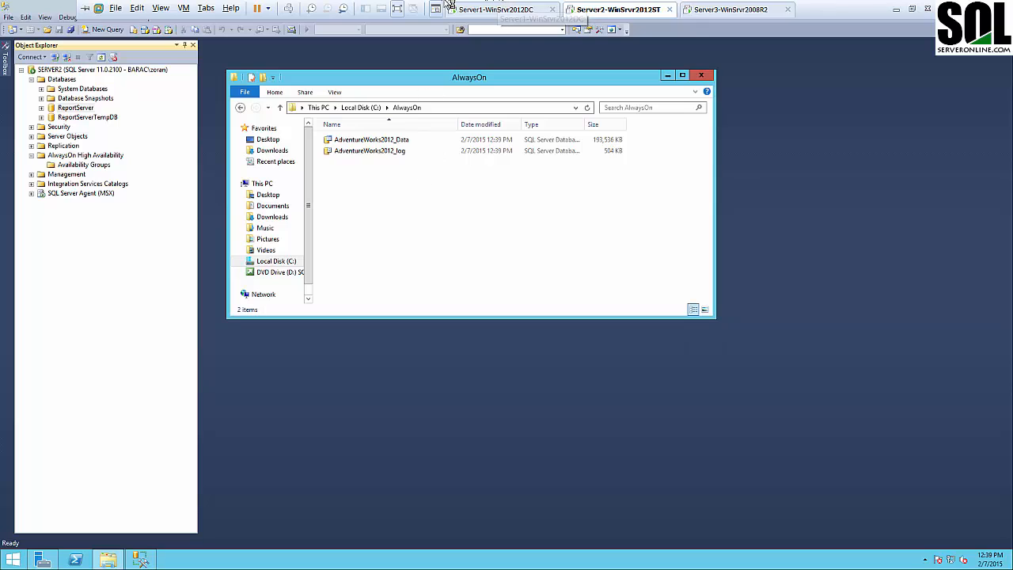
{"action": "left_click", "coordinate": [492, 6]}
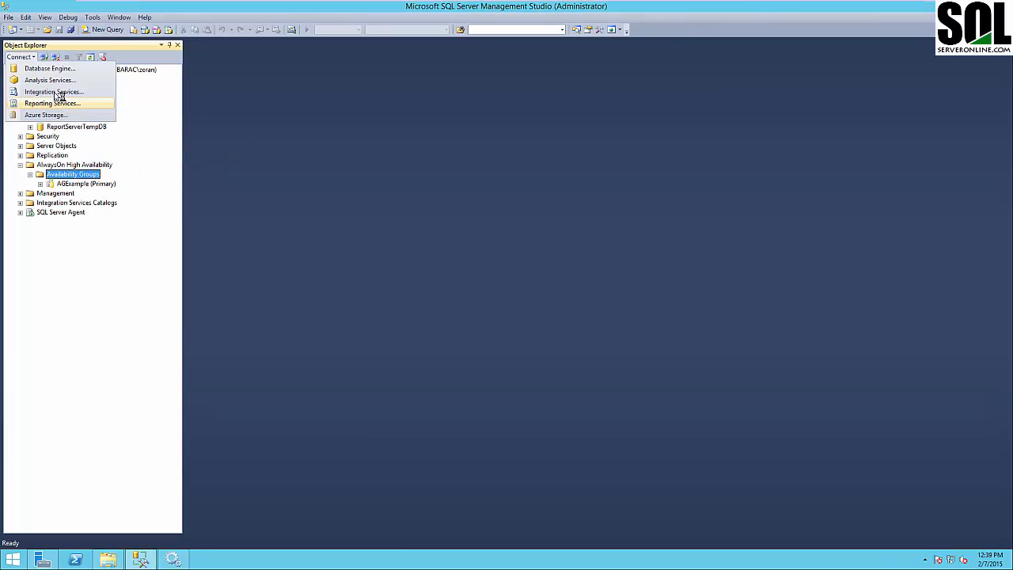
Connect Object Explorer to the SERVER2 database engine with Windows Authentication and expand its databases
{"action": "left_click", "coordinate": [41, 72]}
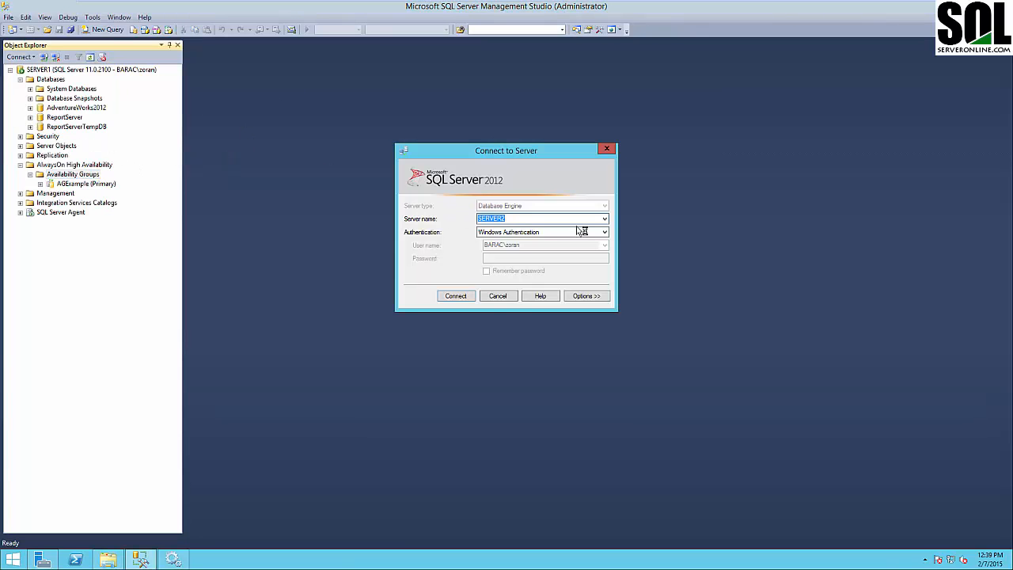
{"action": "left_click", "coordinate": [457, 295]}
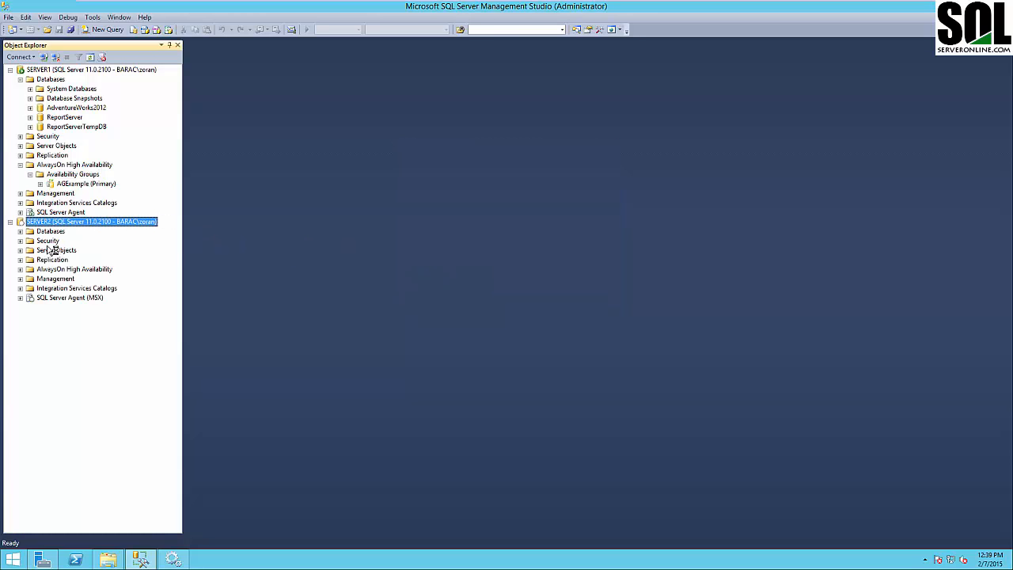
{"action": "left_click", "coordinate": [20, 231]}
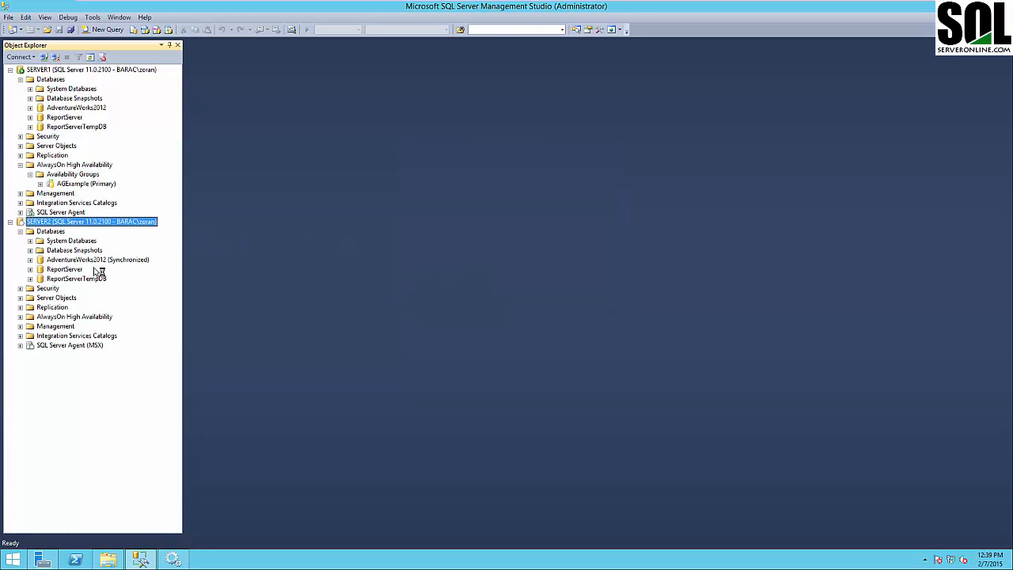
Examine AdventureWorks2012 on SERVER1 and compare the role of the AGExample availability group on SERVER1 and SERVER2
{"action": "left_click", "coordinate": [30, 108]}
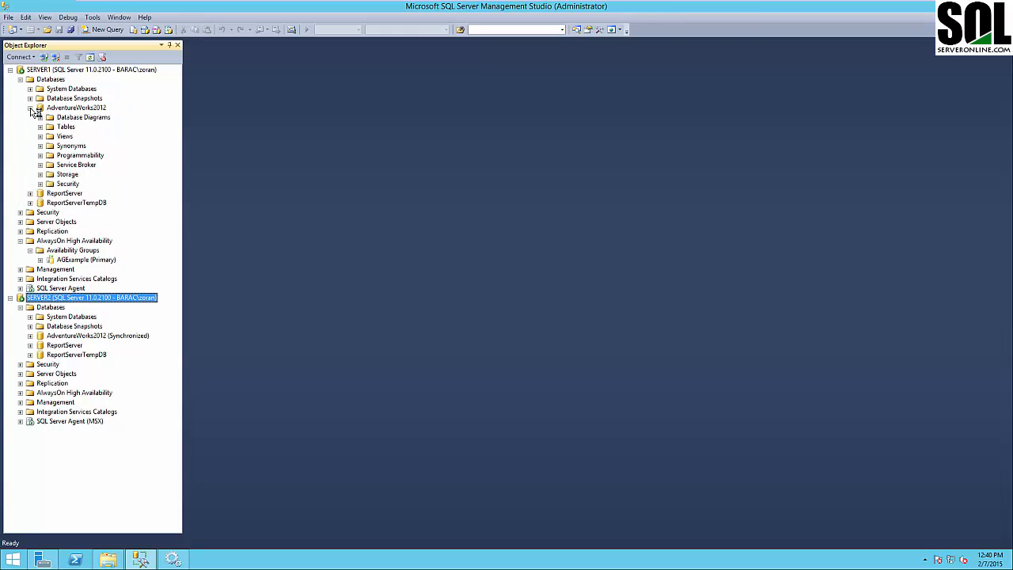
{"action": "left_click", "coordinate": [30, 108]}
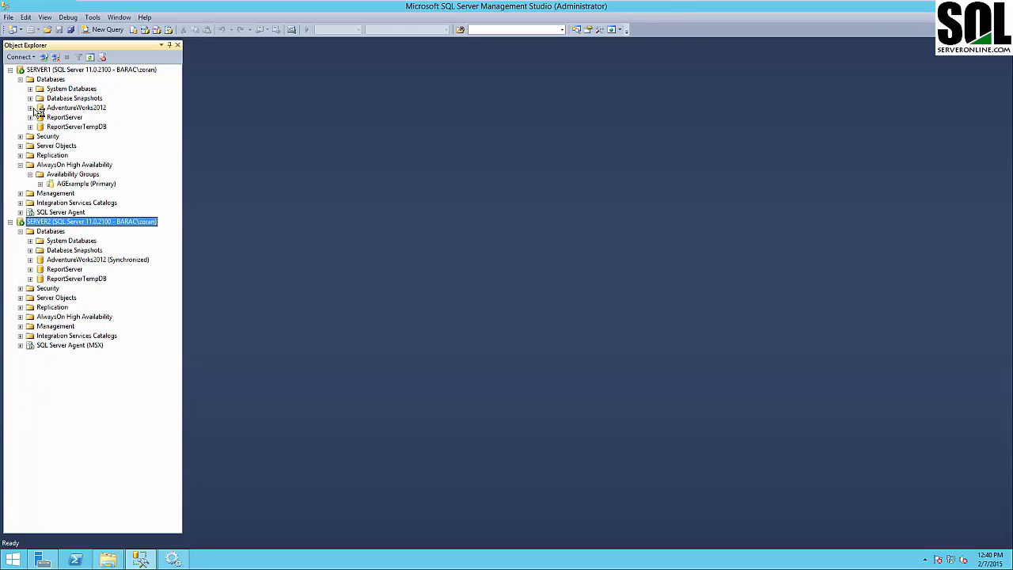
{"action": "left_click", "coordinate": [83, 187]}
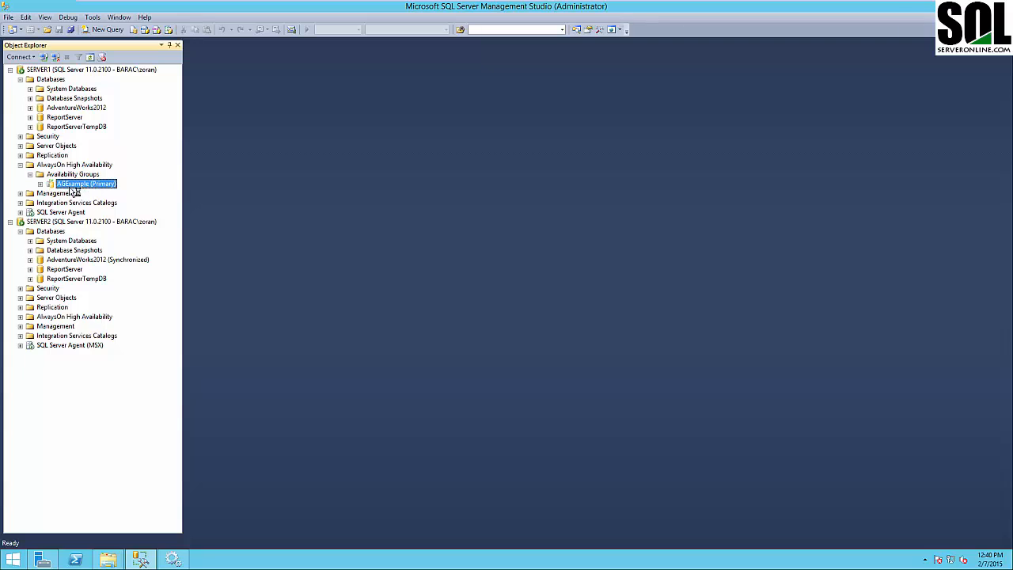
{"action": "left_click", "coordinate": [20, 316]}
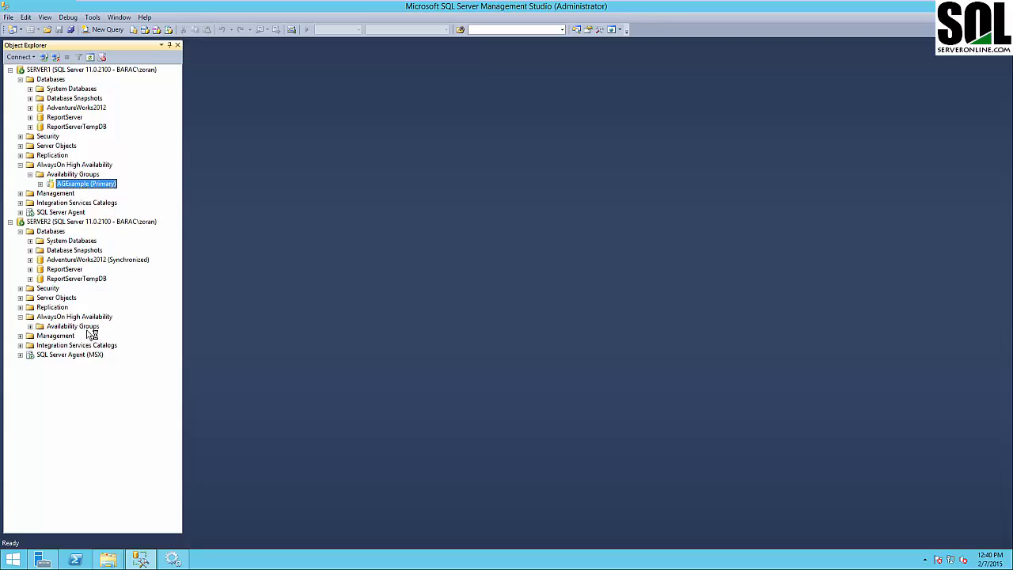
{"action": "left_click", "coordinate": [30, 326]}
{"action": "left_click", "coordinate": [89, 337]}
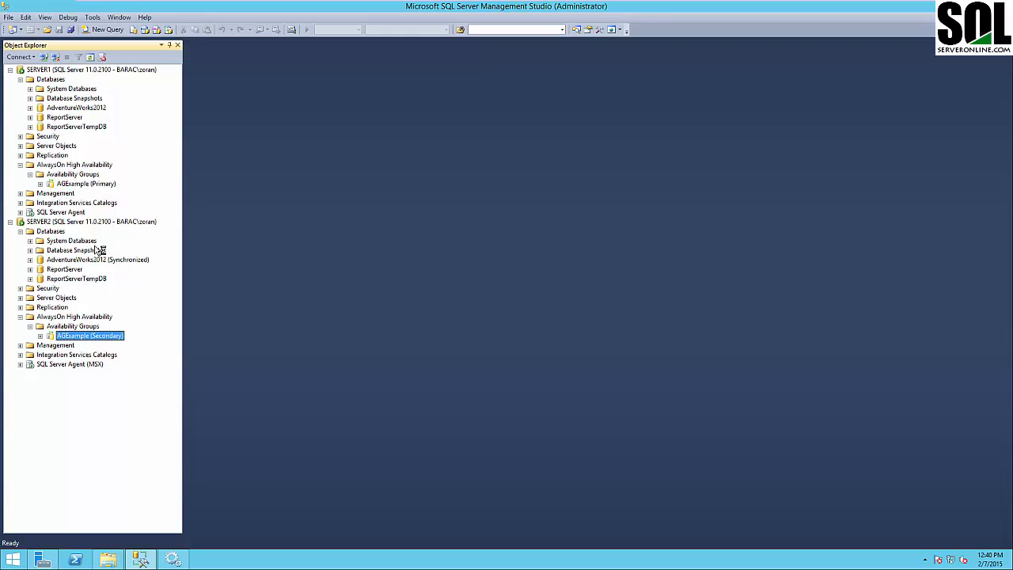
Open Failover Cluster Manager and review the preferred owners and failover settings in the core Cluster Group properties of ClusterServer
{"action": "left_click", "coordinate": [42, 560]}
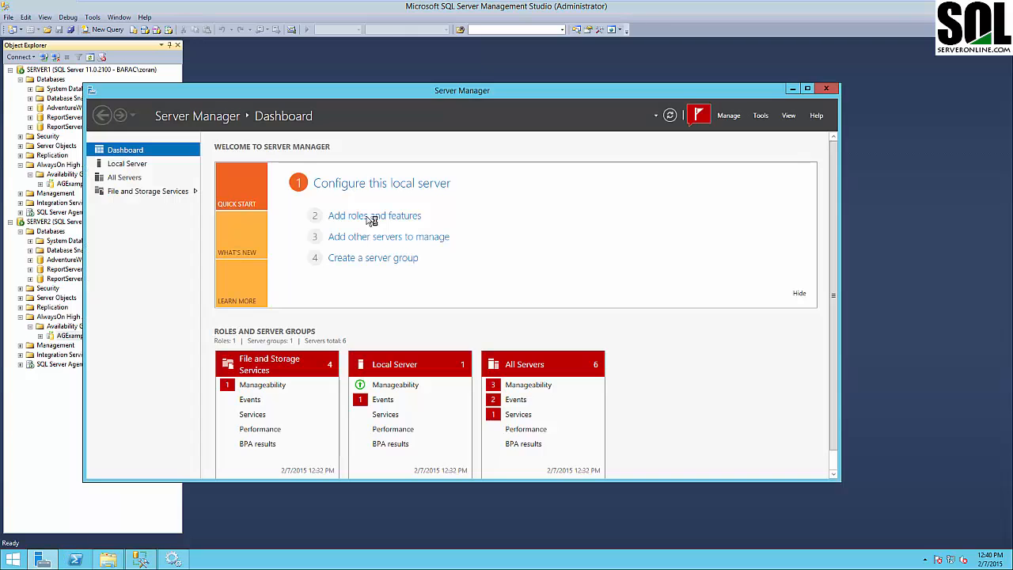
{"action": "left_click", "coordinate": [761, 116]}
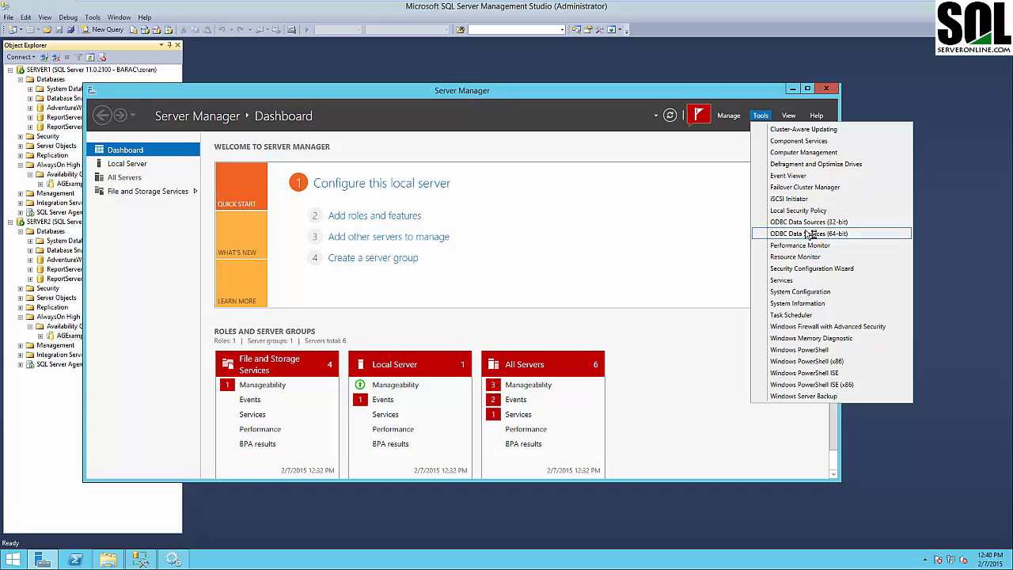
{"action": "left_click", "coordinate": [795, 188]}
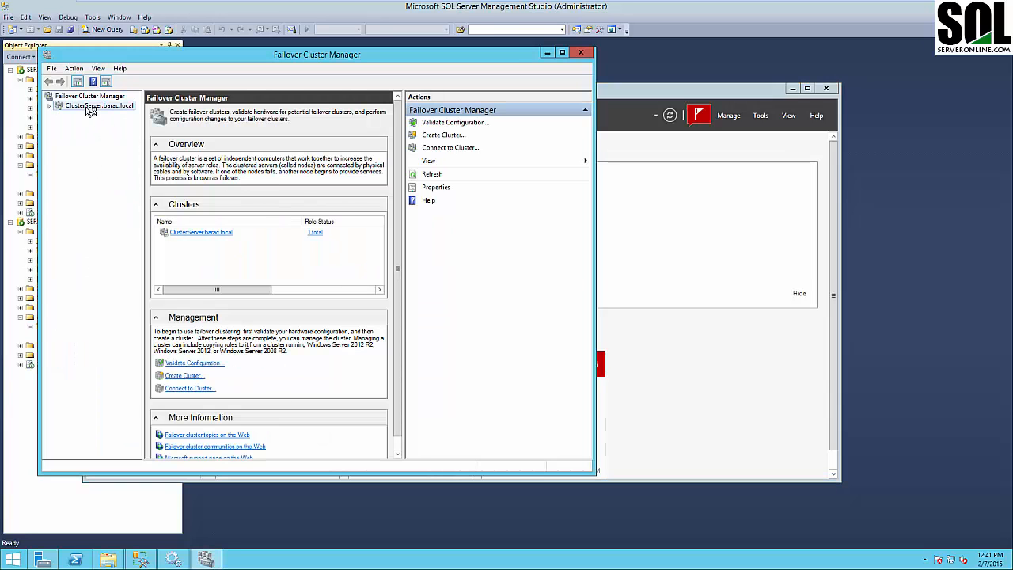
{"action": "left_click", "coordinate": [86, 107]}
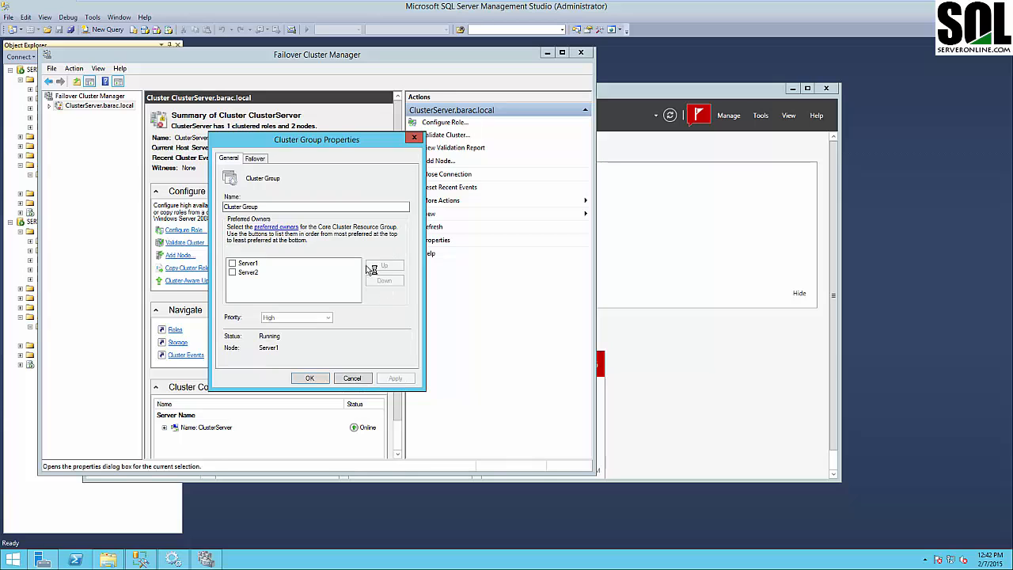
{"action": "left_click", "coordinate": [255, 158]}
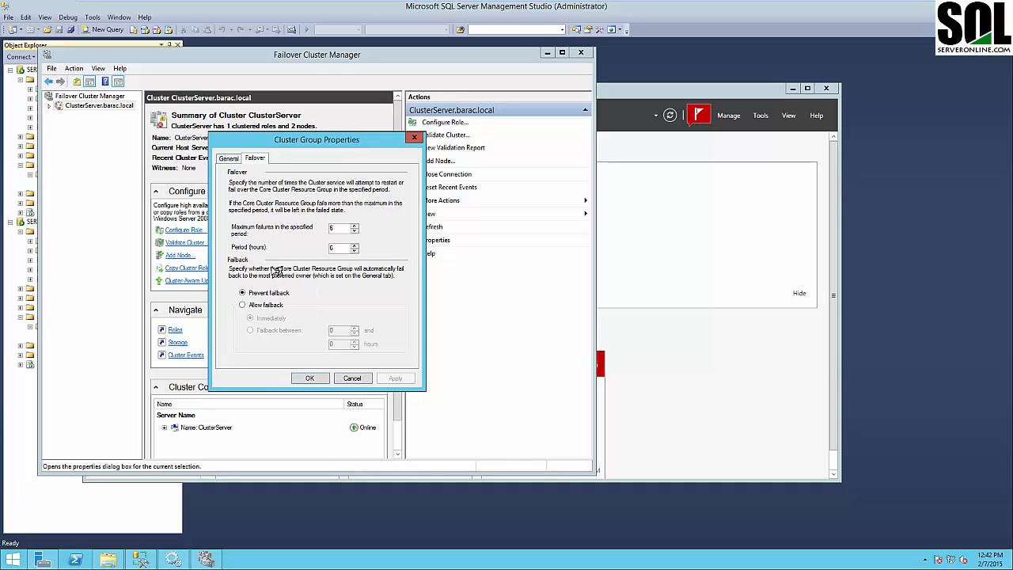
{"action": "mouse_move", "coordinate": [341, 230]}
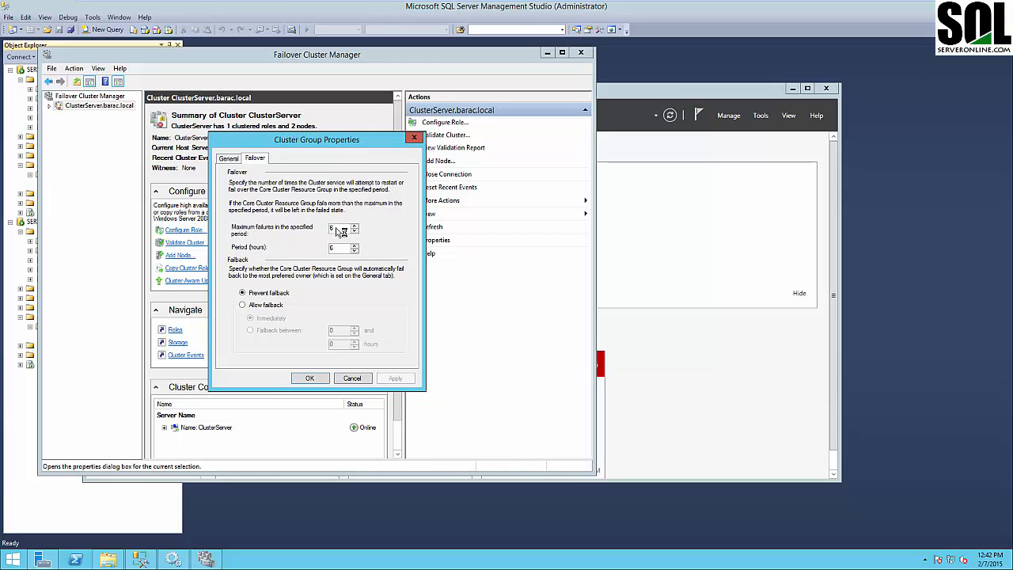
Minimize the open windows and close the Cluster Group properties without changing the failover settings
{"action": "left_click", "coordinate": [278, 8]}
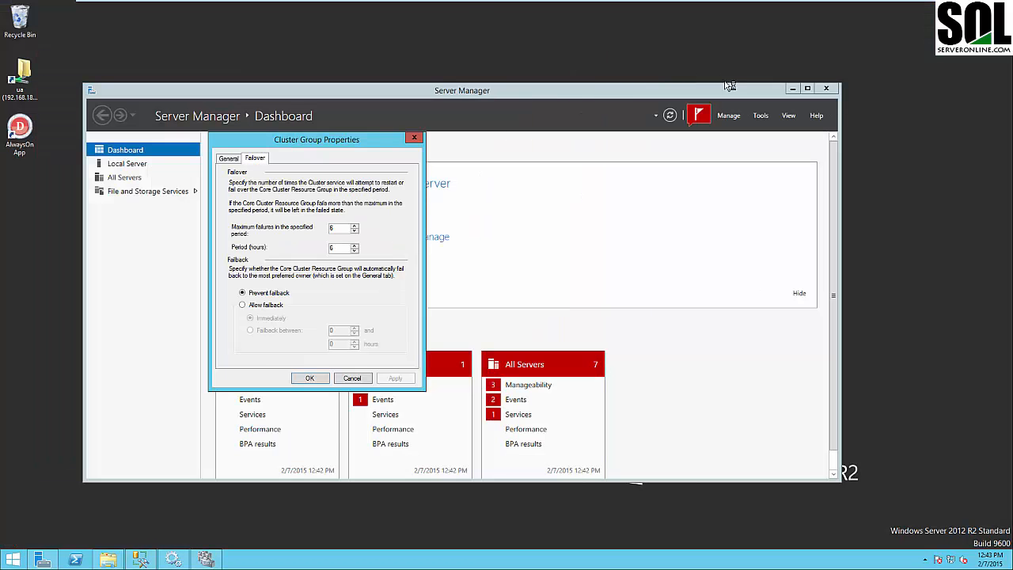
{"action": "left_click", "coordinate": [793, 88]}
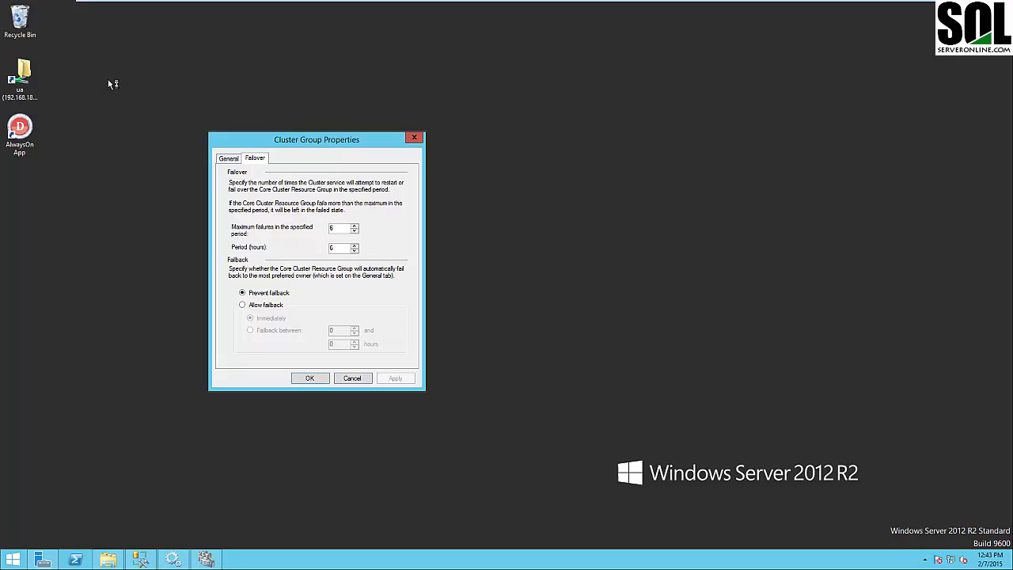
{"action": "left_click", "coordinate": [414, 138]}
{"action": "left_click", "coordinate": [367, 379]}
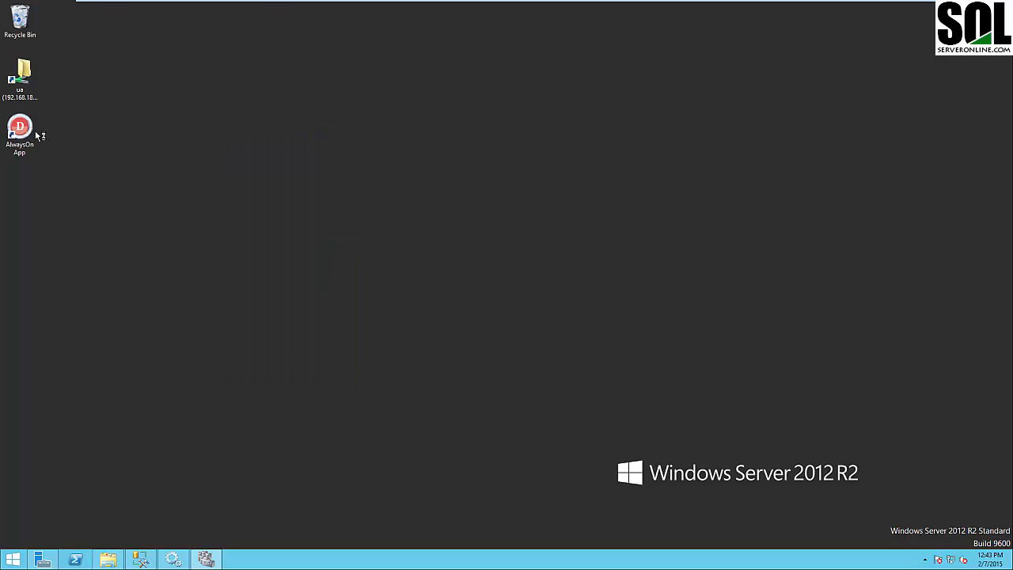
Run AlwaysOn App from the desktop, accepting the unknown publisher and dismissing its initial connection error
{"action": "double_click", "coordinate": [31, 131]}
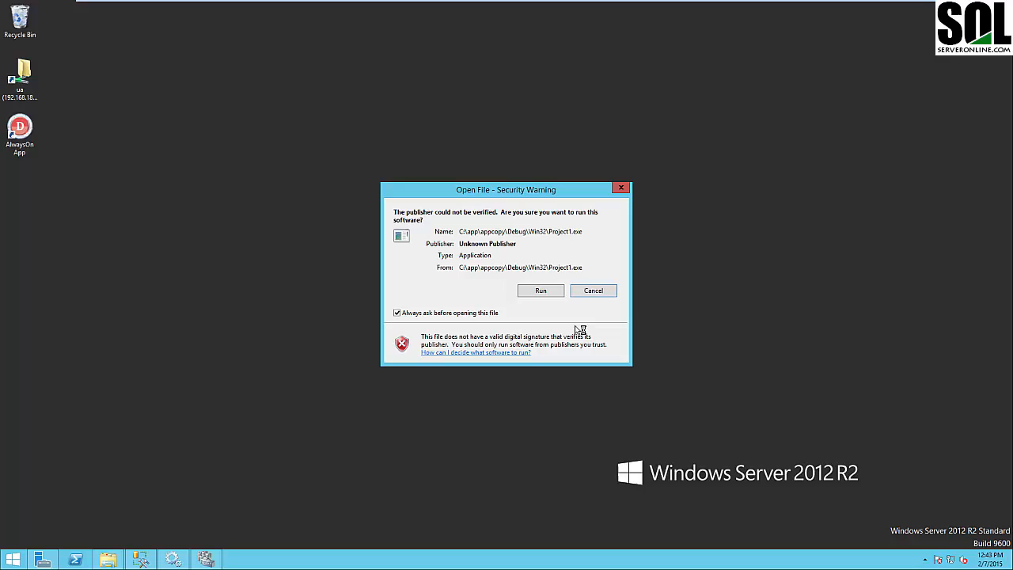
{"action": "left_click", "coordinate": [555, 291]}
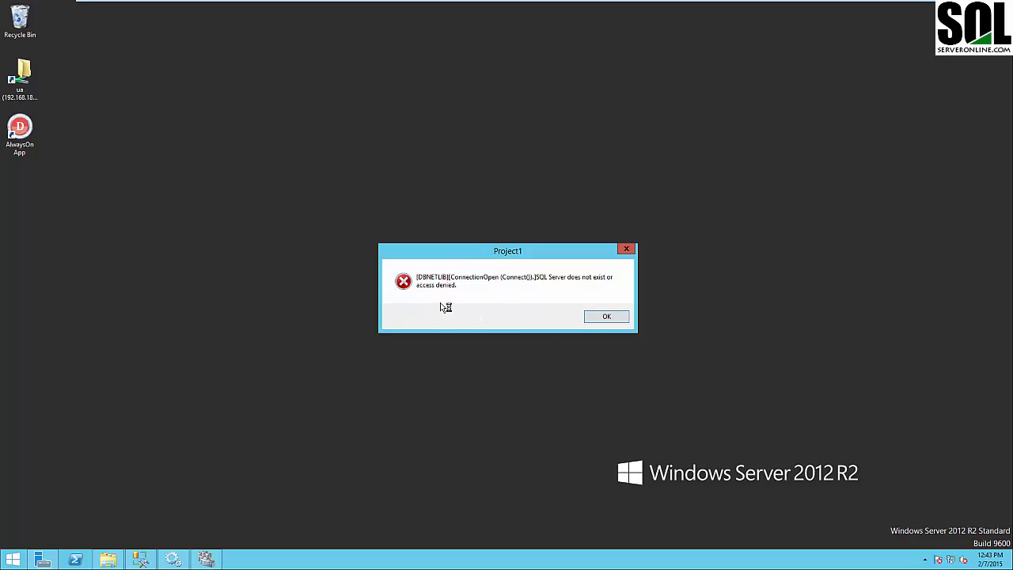
{"action": "left_click", "coordinate": [606, 317]}
Load the AdventureWorks2012 names using Server1 as the SQL Server name, and inspect the data source in the connection string
{"action": "left_click_drag", "start_coordinate": [516, 208], "coordinate": [400, 206]}
{"action": "type", "text": "Se"}
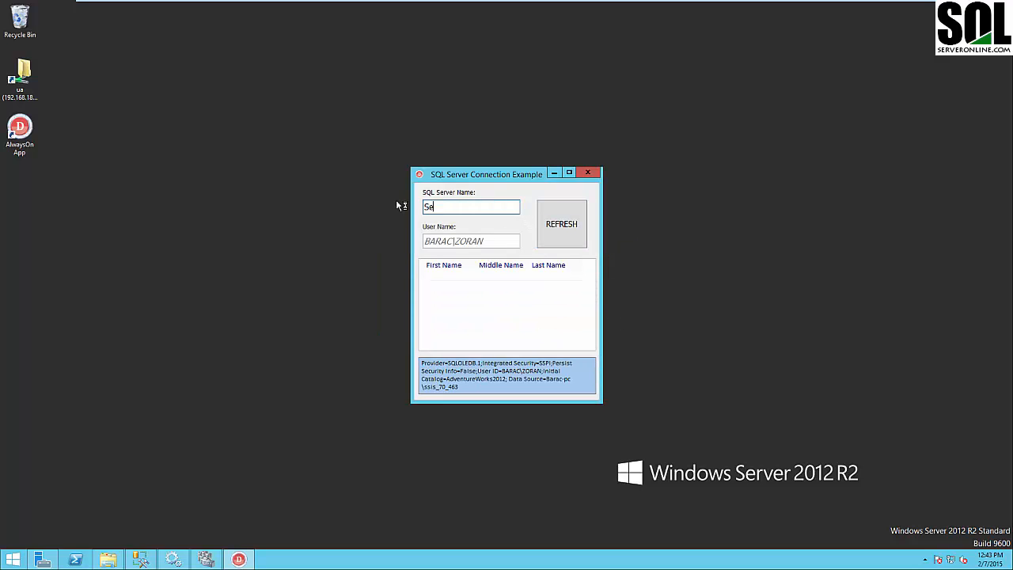
{"action": "type", "text": "rver1"}
{"action": "left_click", "coordinate": [570, 227]}
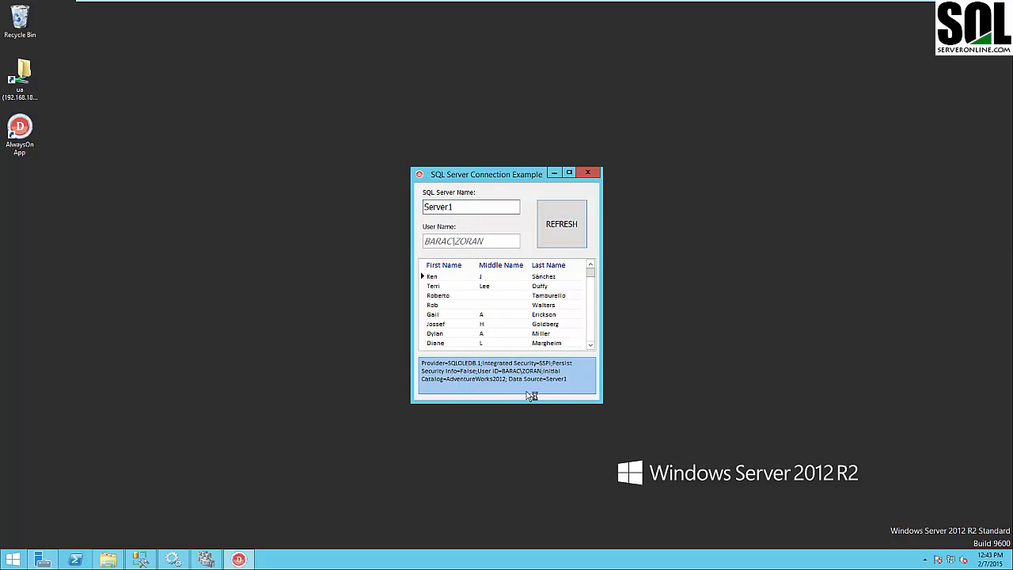
{"action": "left_click_drag", "start_coordinate": [570, 384], "coordinate": [413, 367]}
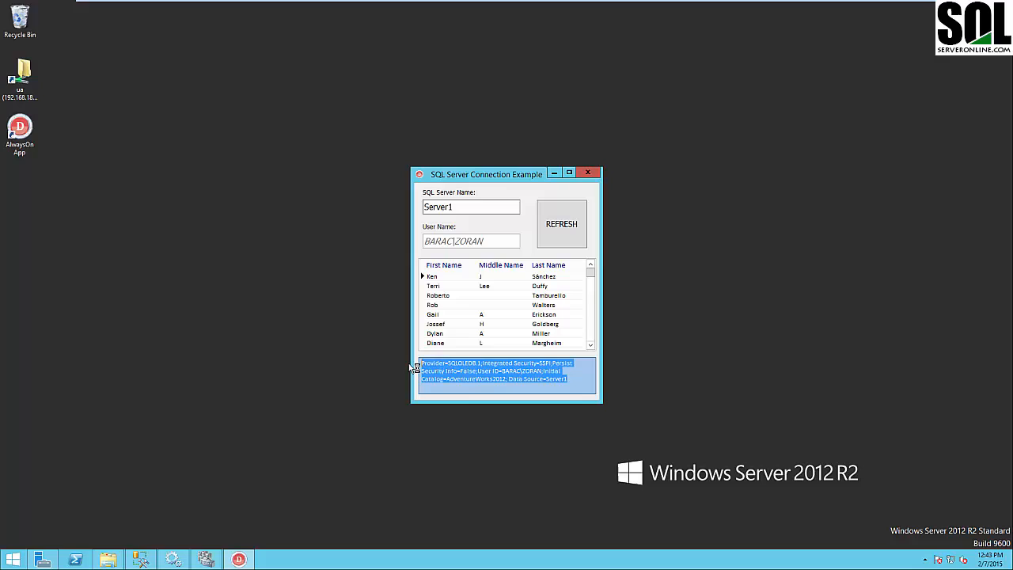
{"action": "left_click", "coordinate": [460, 384]}
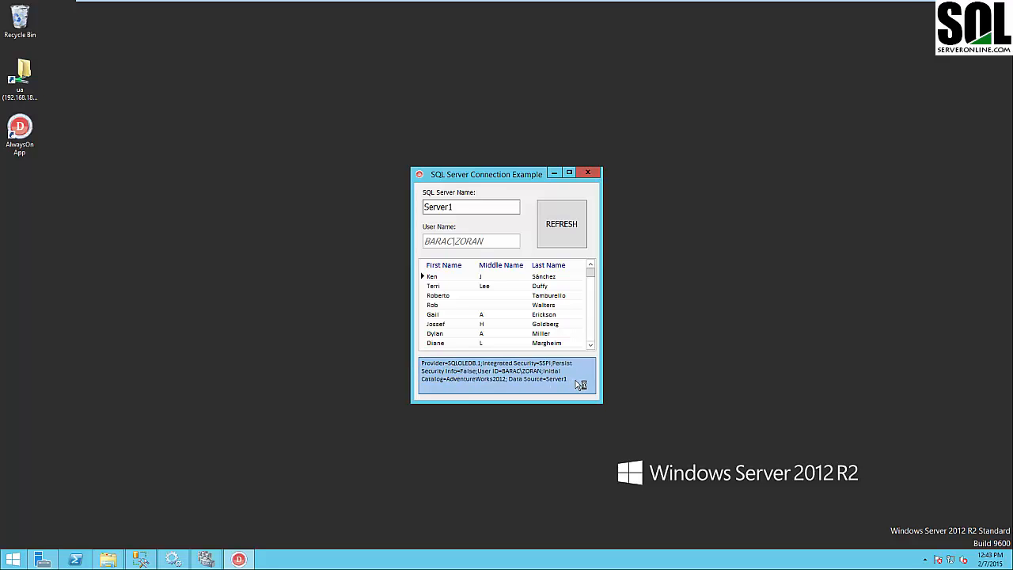
{"action": "left_click_drag", "start_coordinate": [570, 381], "coordinate": [543, 379]}
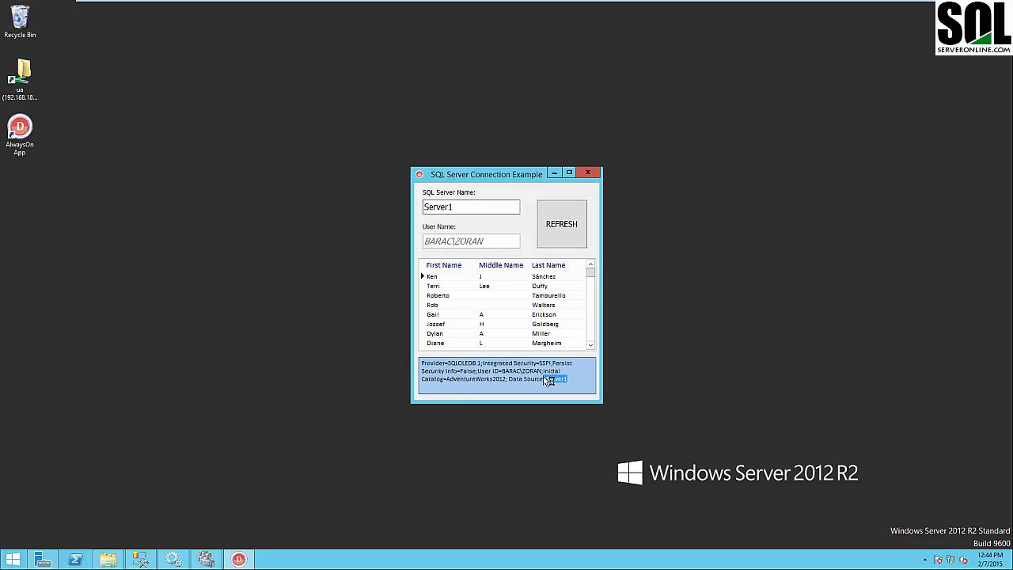
Change the SQL Server name to Server2, reload the names, and check the returned rows and connection string
{"action": "left_click", "coordinate": [470, 210]}
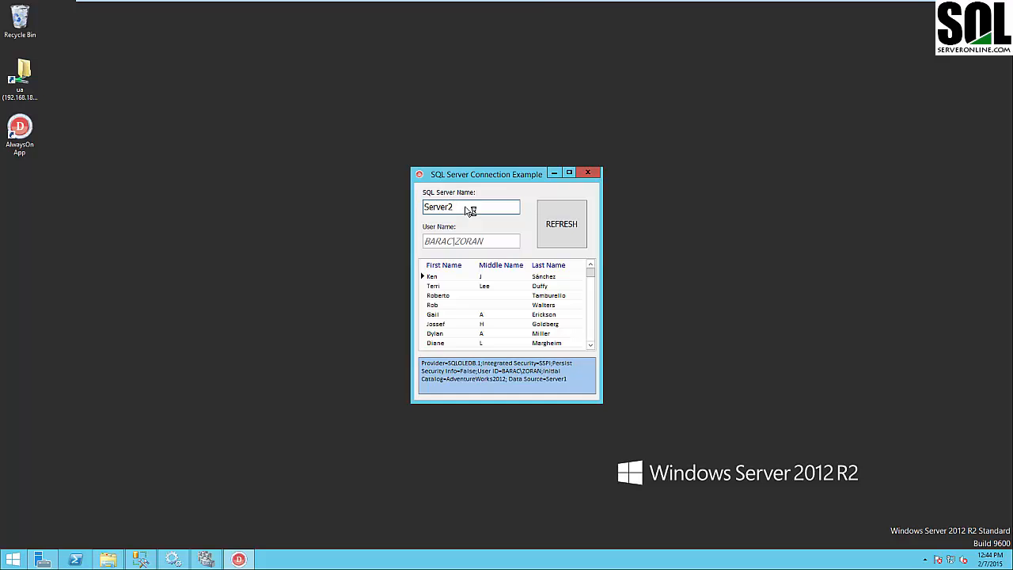
{"action": "left_click", "coordinate": [556, 226]}
{"action": "left_click", "coordinate": [446, 297]}
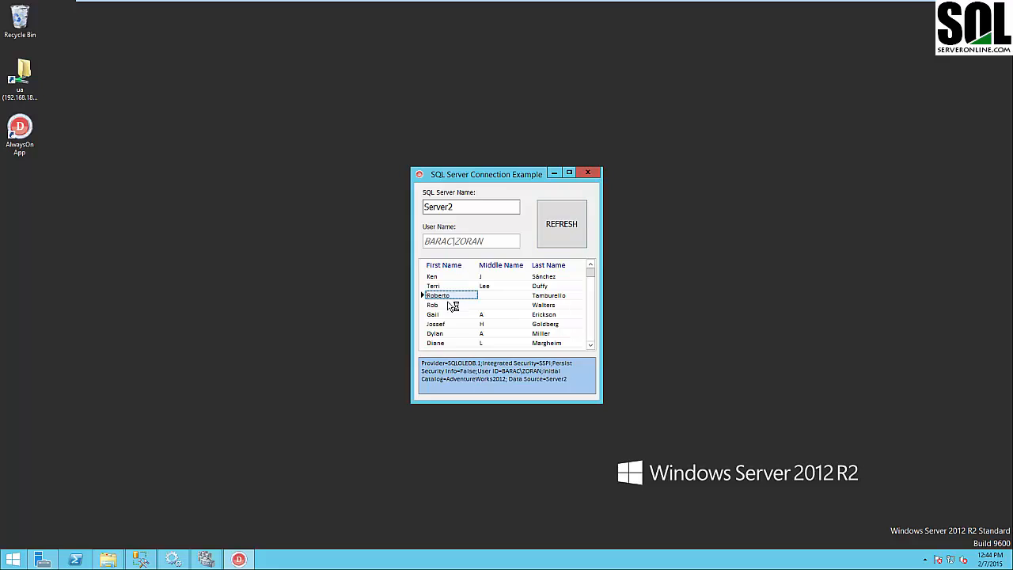
{"action": "scroll", "coordinate": [447, 302], "scroll_direction": "down", "scroll_amount": 6}
{"action": "left_click", "coordinate": [577, 383]}
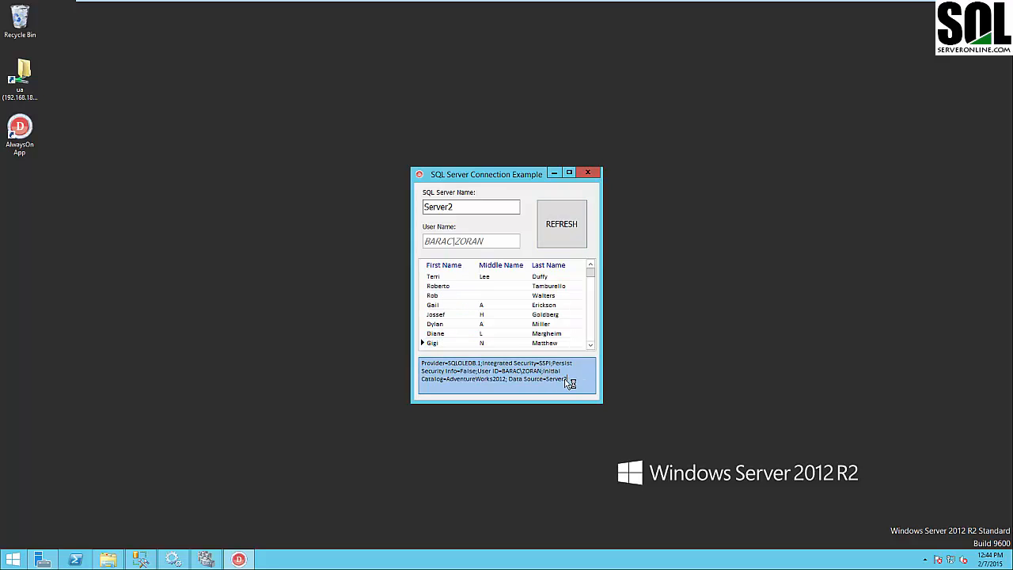
Try to load the data through the listener using ListenerSQL as the SQL Server name
{"action": "left_click_drag", "start_coordinate": [472, 214], "coordinate": [382, 198]}
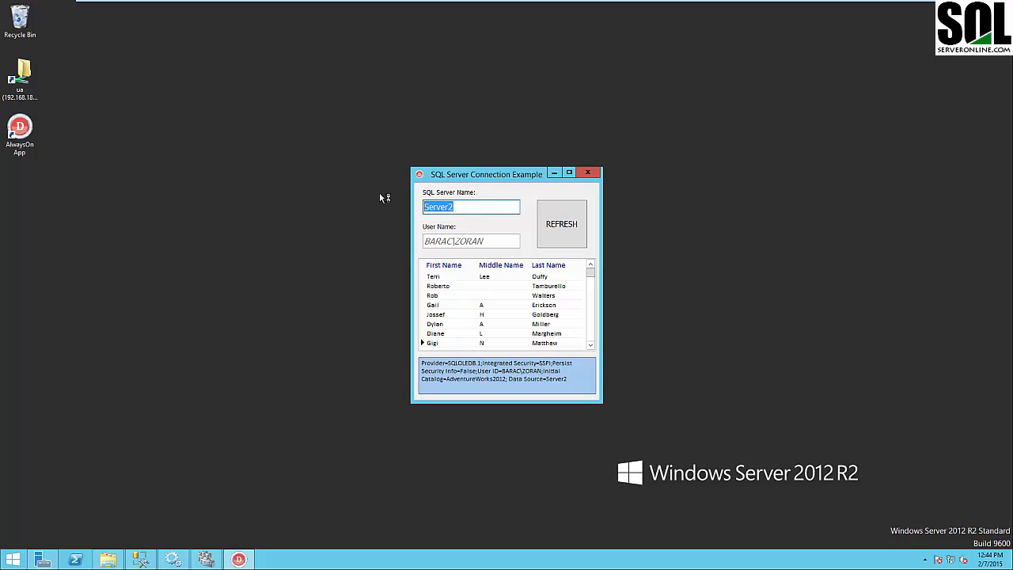
{"action": "key", "text": "Delete"}
{"action": "type", "text": "ListenerSQL"}
{"action": "left_click", "coordinate": [585, 223]}
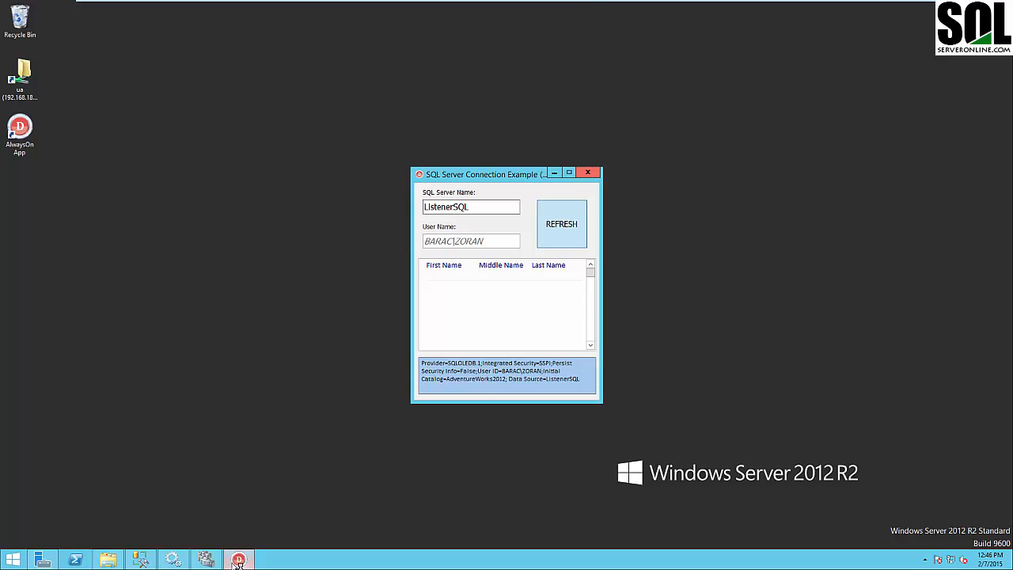
Check the listener's computer name in Active Directory on Server3, and return to Server1 to dismiss the connection error
{"action": "mouse_move", "coordinate": [583, 1]}
{"action": "left_click", "coordinate": [701, 3]}
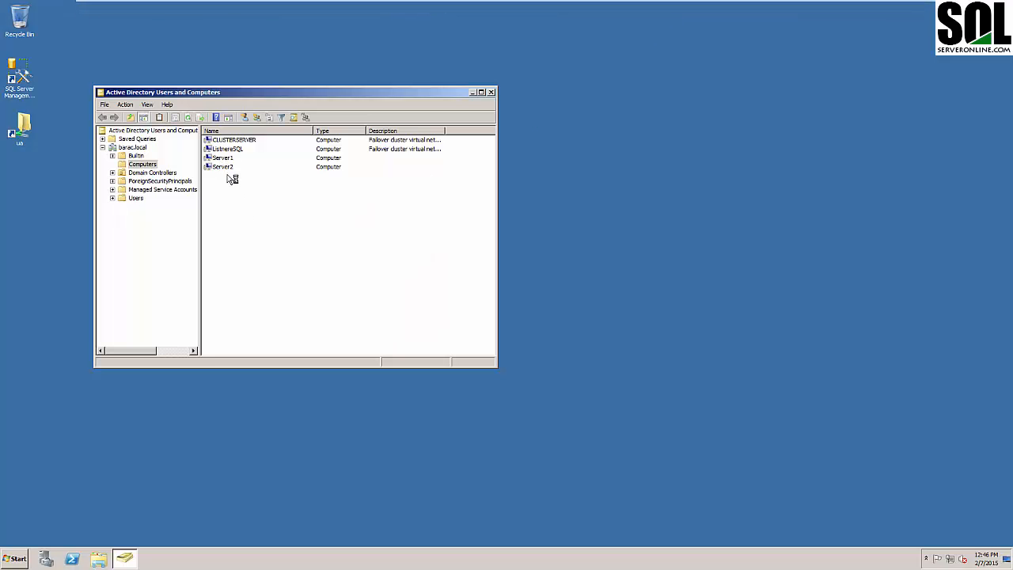
{"action": "left_click", "coordinate": [229, 150]}
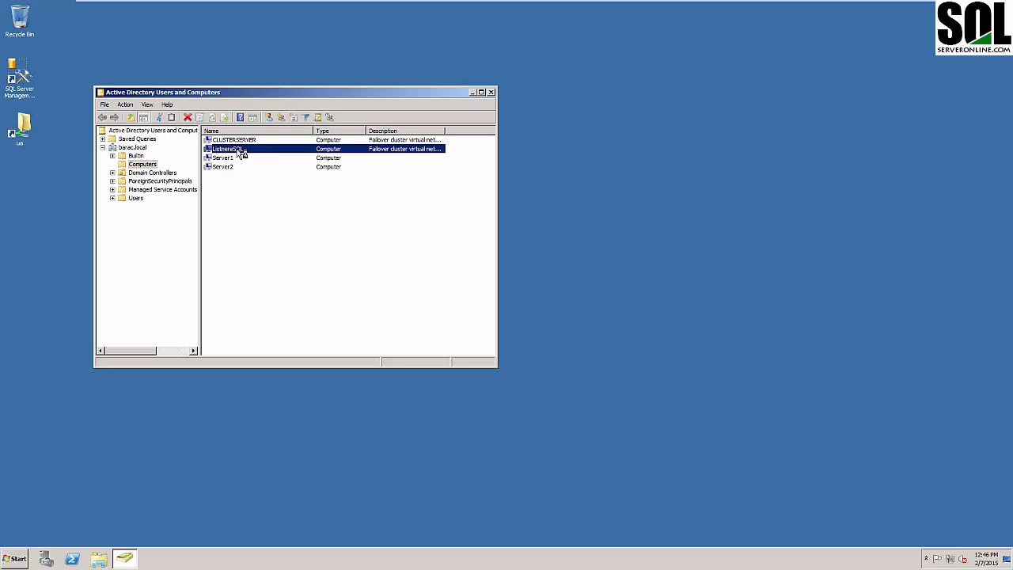
{"action": "mouse_move", "coordinate": [705, 4]}
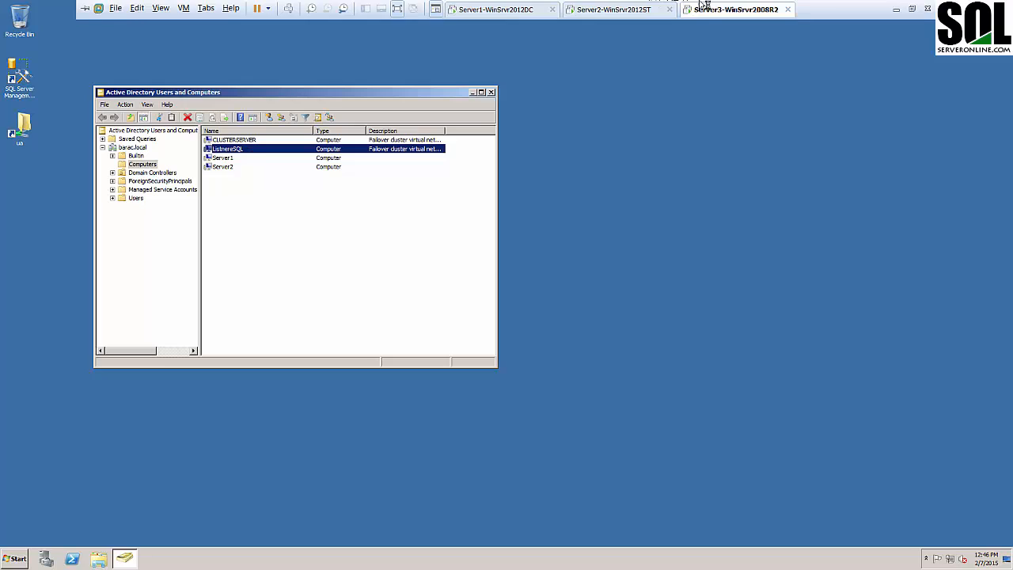
{"action": "left_click", "coordinate": [526, 8]}
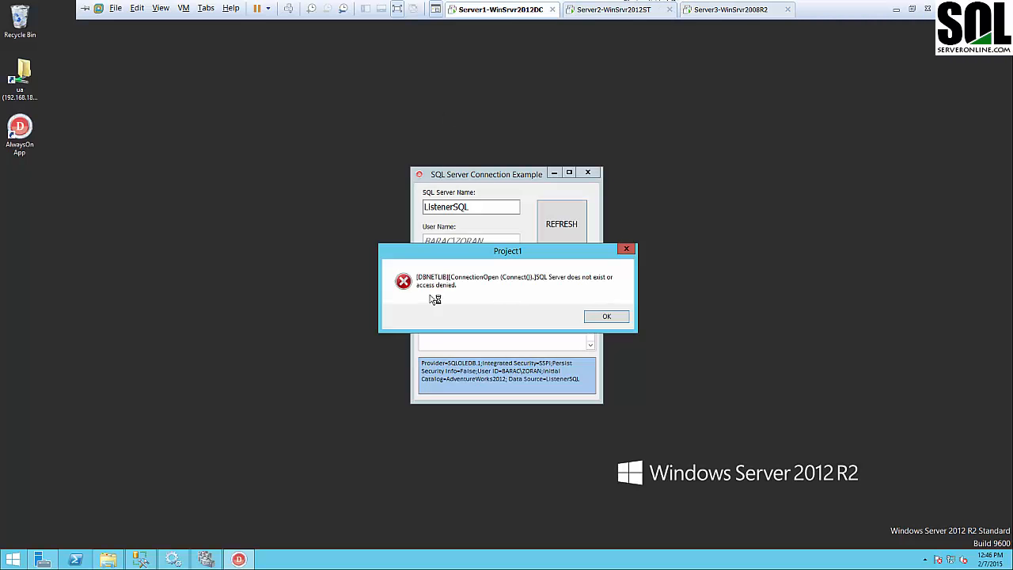
{"action": "left_click", "coordinate": [603, 317]}
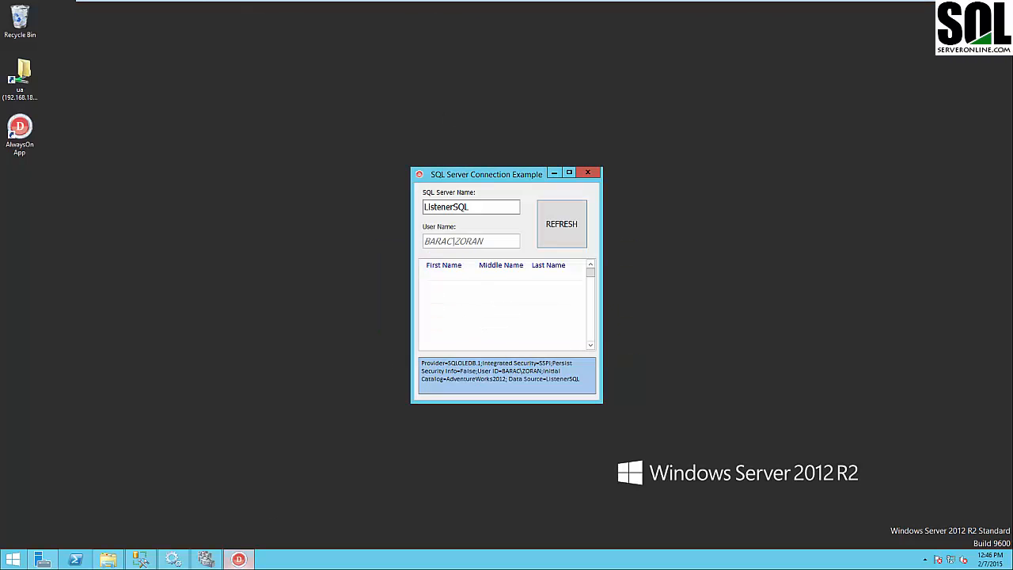
Switch to SQL Server Management Studio and look up the listener's name under the AGExample availability group on SERVER1
{"action": "left_click", "coordinate": [140, 557]}
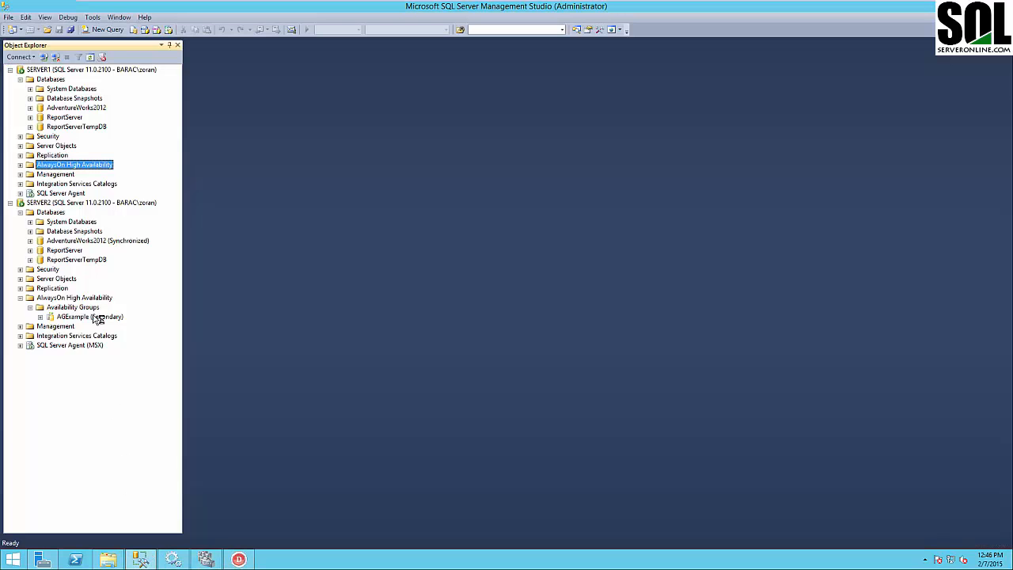
{"action": "left_click", "coordinate": [20, 164]}
{"action": "left_click", "coordinate": [30, 174]}
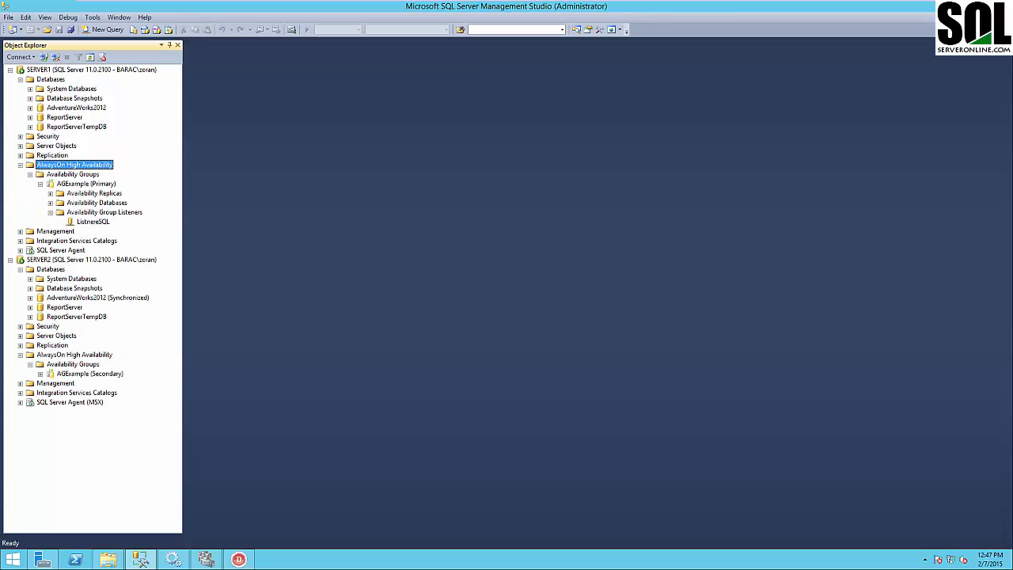
Return to SQL Server Connection Example, correct the SQL Server name to ListnereSQL, and reload the data
{"action": "left_click", "coordinate": [238, 559]}
{"action": "left_click", "coordinate": [449, 208]}
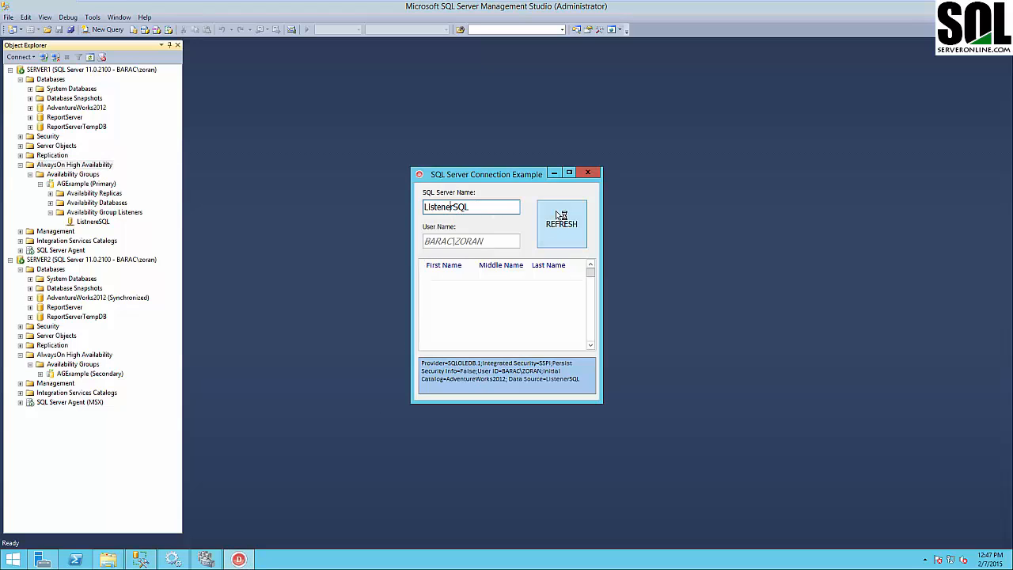
{"action": "key", "text": "Delete"}
{"action": "key", "text": "BackSpace"}
{"action": "key", "text": "BackSpace"}
{"action": "key", "text": "BackSpace"}
{"action": "type", "text": "nere"}
{"action": "left_click", "coordinate": [582, 222]}
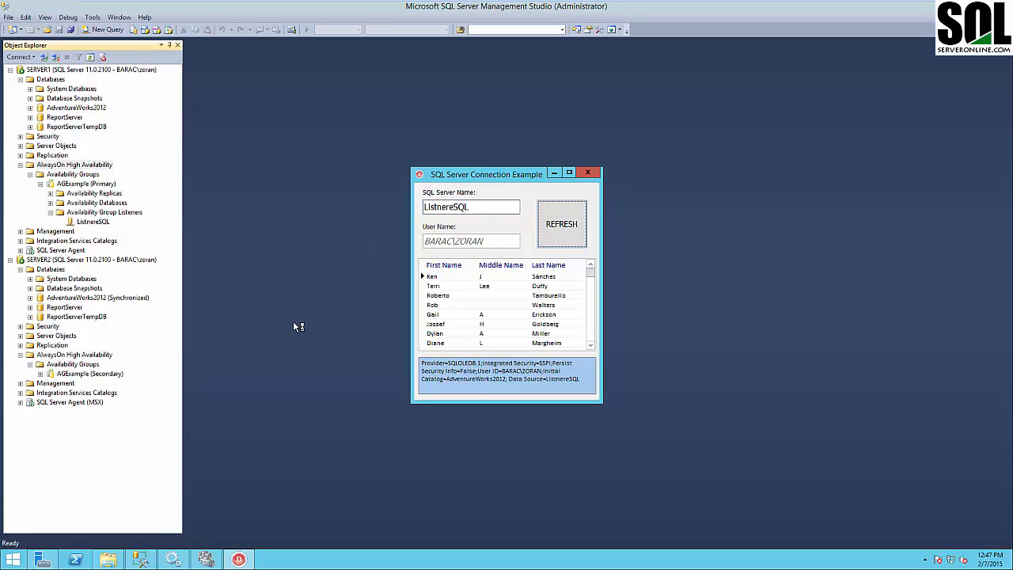
Stop the MSSQLSERVER service on SERVER1 in Management Studio, accepting that SQL Server Agent is stopped too
{"action": "right_click", "coordinate": [79, 70]}
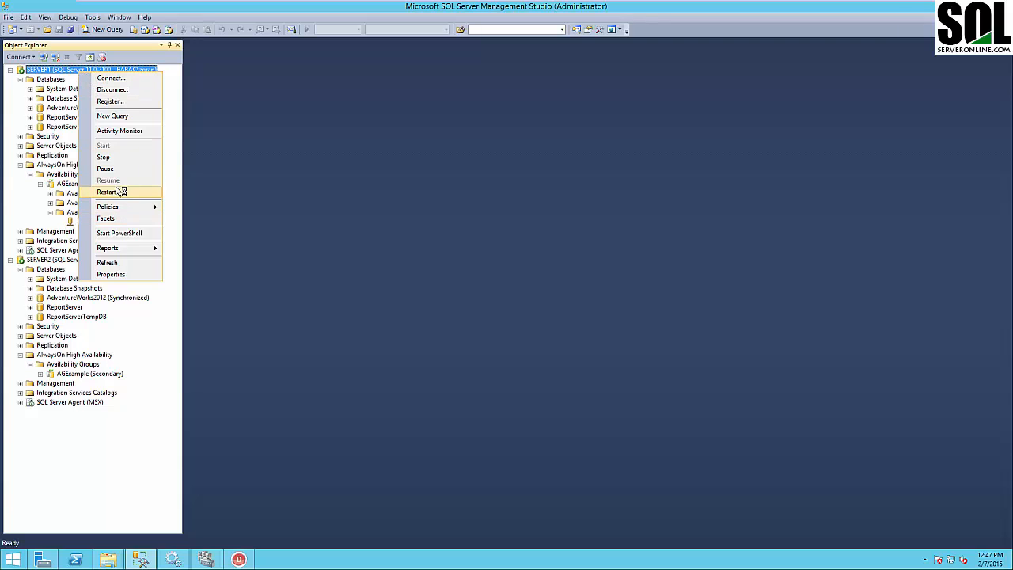
{"action": "left_click", "coordinate": [414, 215]}
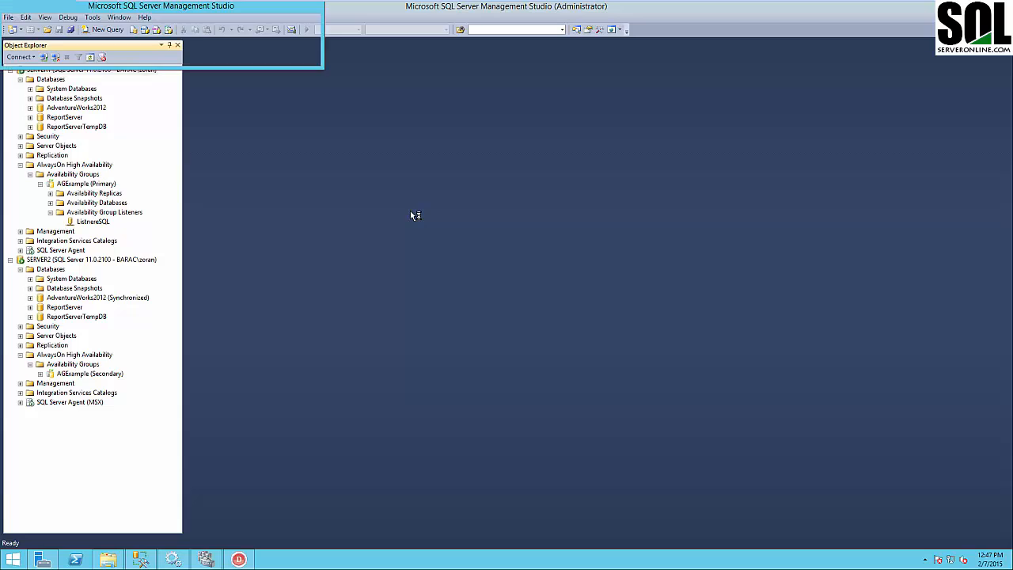
{"action": "left_click", "coordinate": [250, 54]}
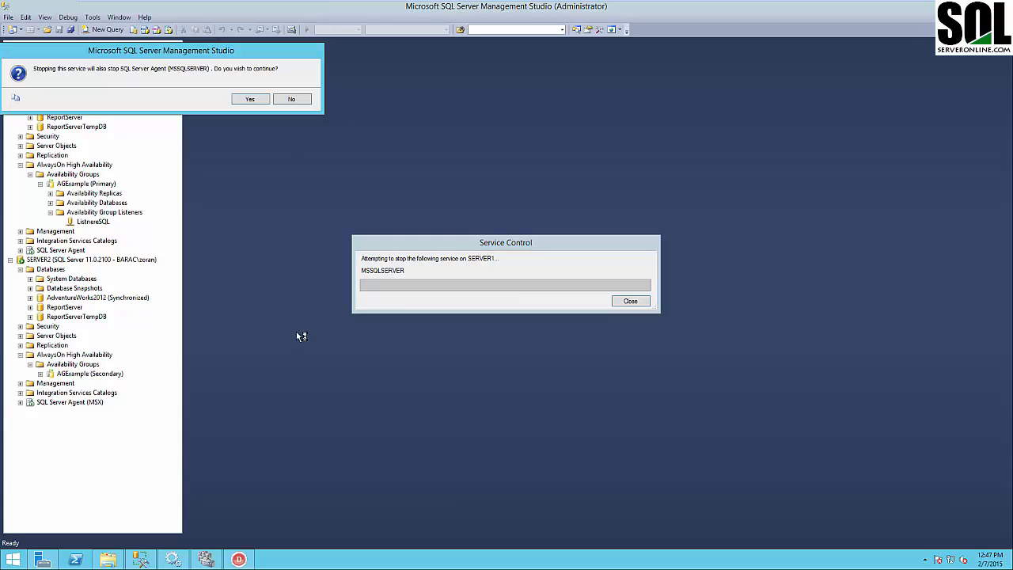
{"action": "left_click", "coordinate": [255, 98]}
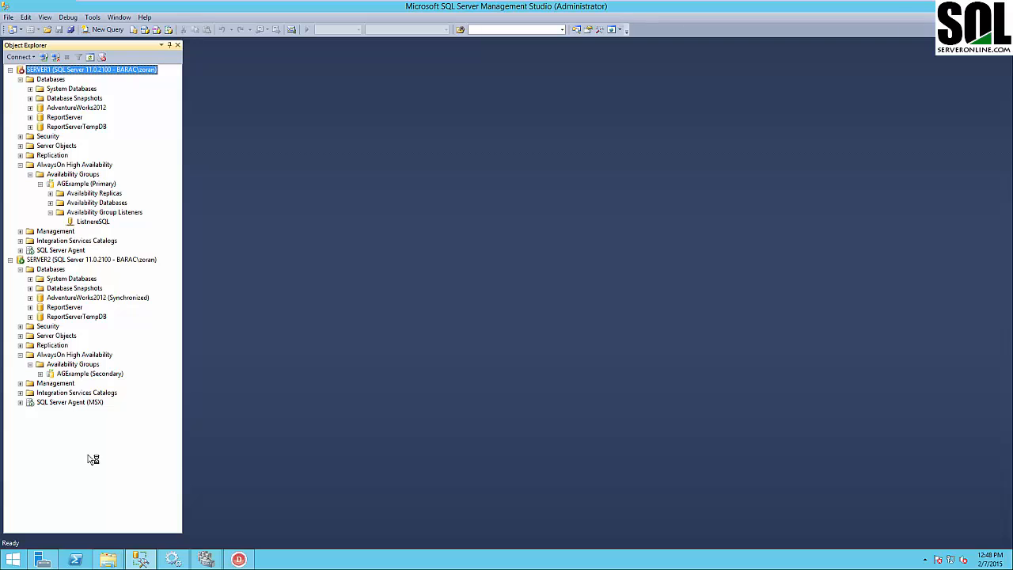
Refresh the availability groups on SERVER2 and check the role of AGExample
{"action": "right_click", "coordinate": [77, 366]}
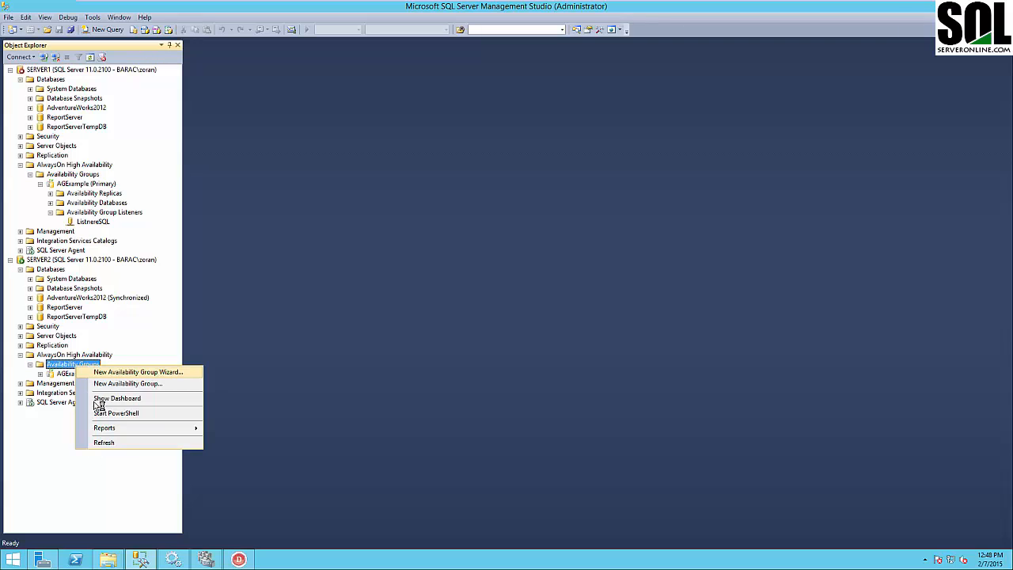
{"action": "left_click", "coordinate": [108, 445]}
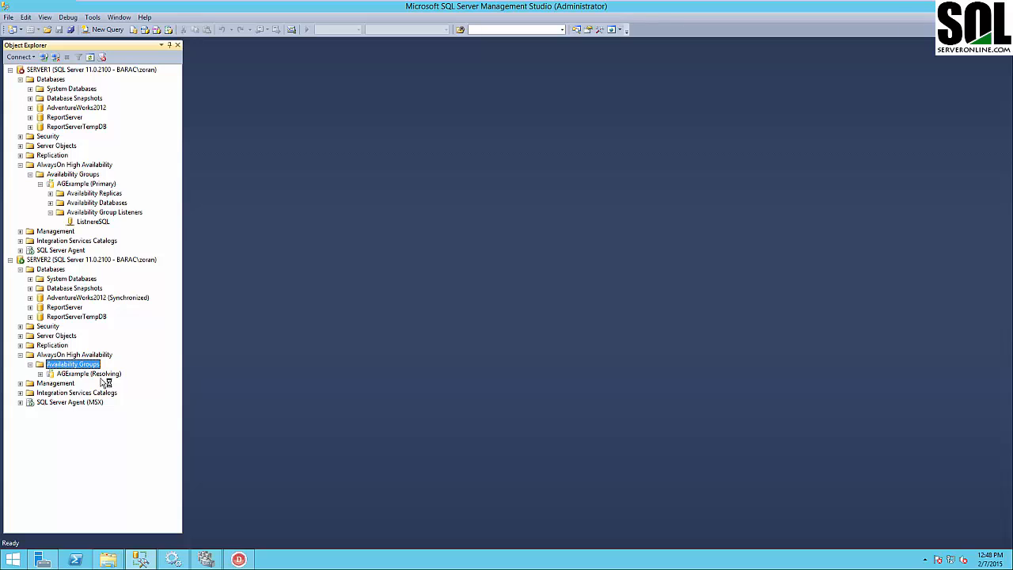
{"action": "right_click", "coordinate": [77, 365]}
{"action": "left_click", "coordinate": [103, 442]}
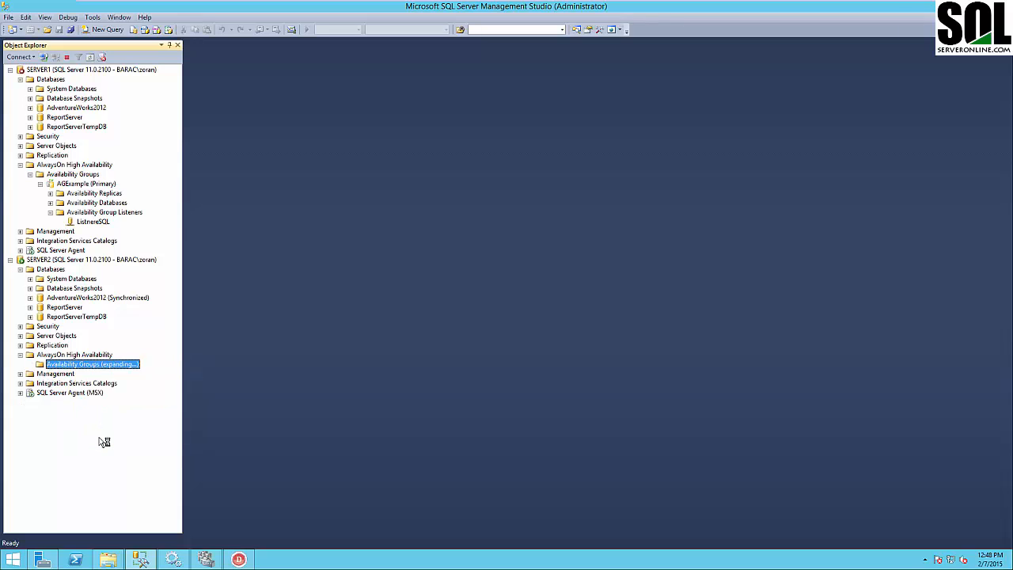
{"action": "left_click", "coordinate": [80, 374]}
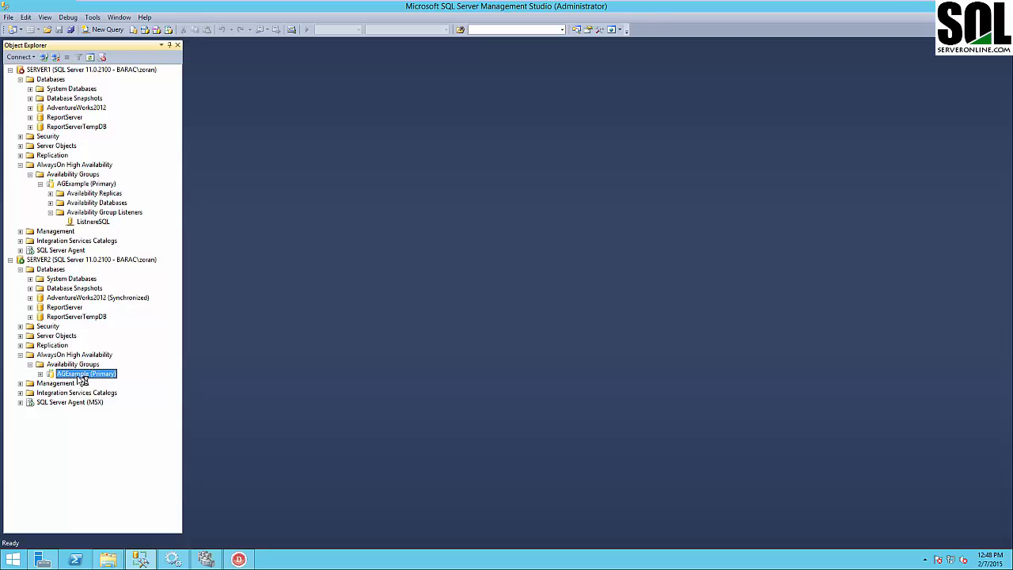
Switch to SQL Server Connection Example, set the SQL Server name to Server2, and reload the data
{"action": "left_click", "coordinate": [238, 560]}
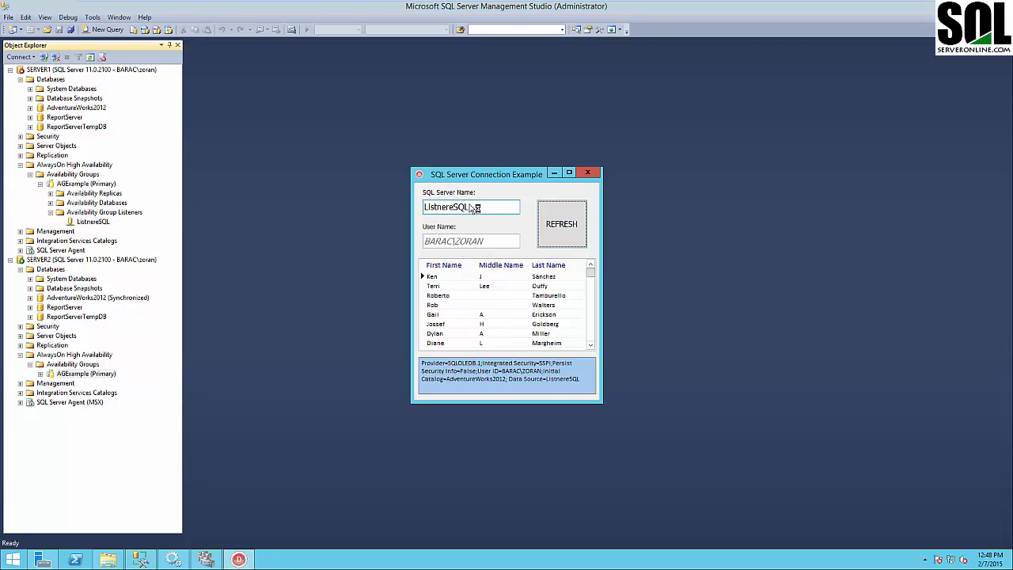
{"action": "left_click_drag", "start_coordinate": [470, 206], "coordinate": [335, 187]}
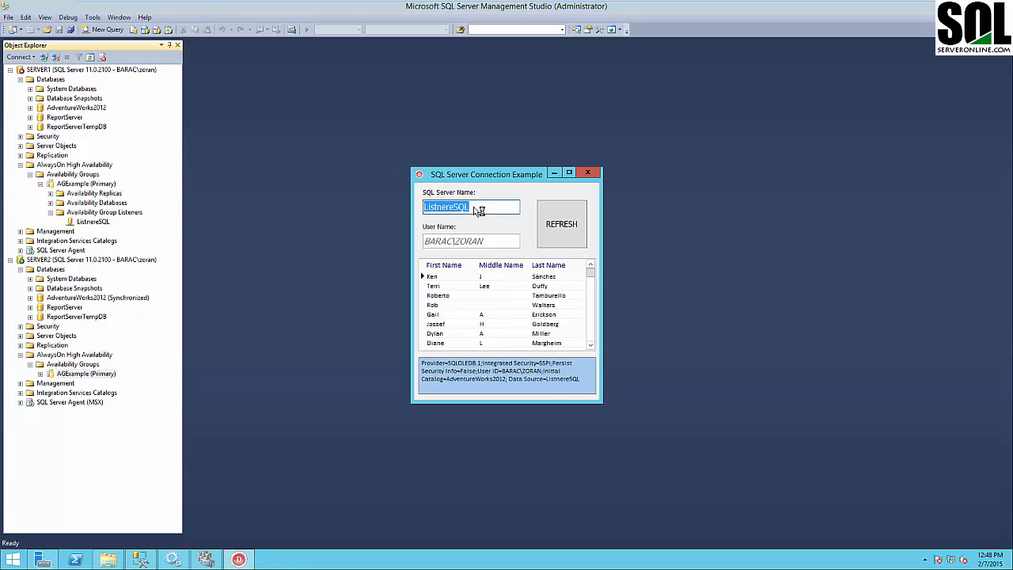
{"action": "left_click", "coordinate": [501, 211]}
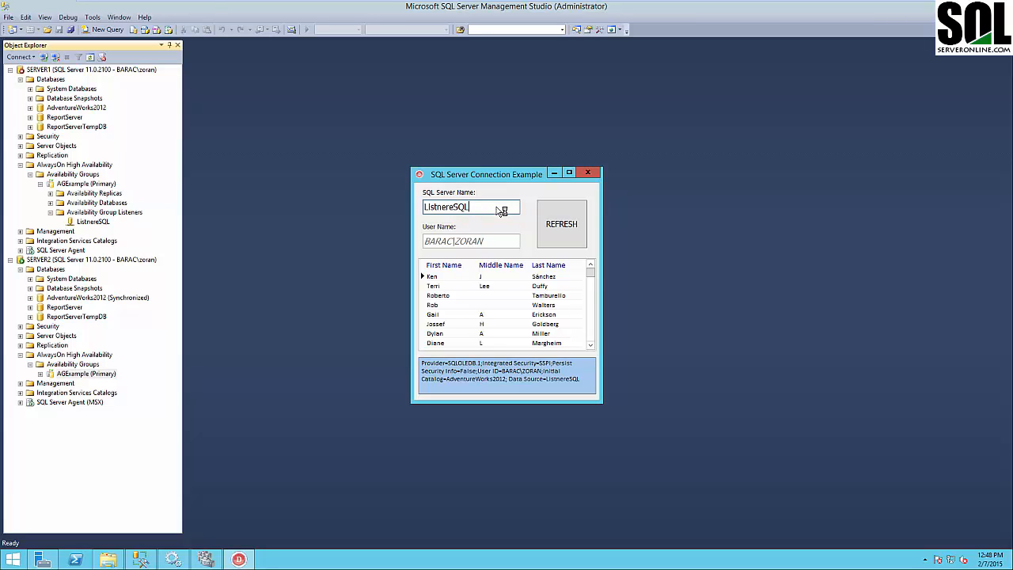
{"action": "left_click_drag", "start_coordinate": [501, 210], "coordinate": [369, 195]}
{"action": "type", "text": "Server2"}
{"action": "left_click", "coordinate": [564, 215]}
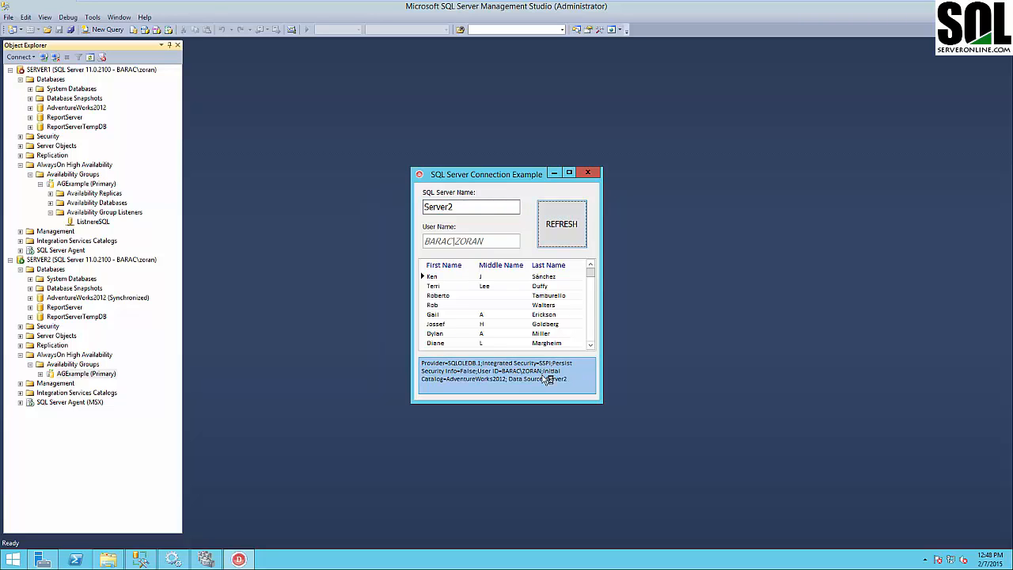
Try to reload the data with the SQL Server name set to Server1, and dismiss the resulting message
{"action": "left_click", "coordinate": [479, 212]}
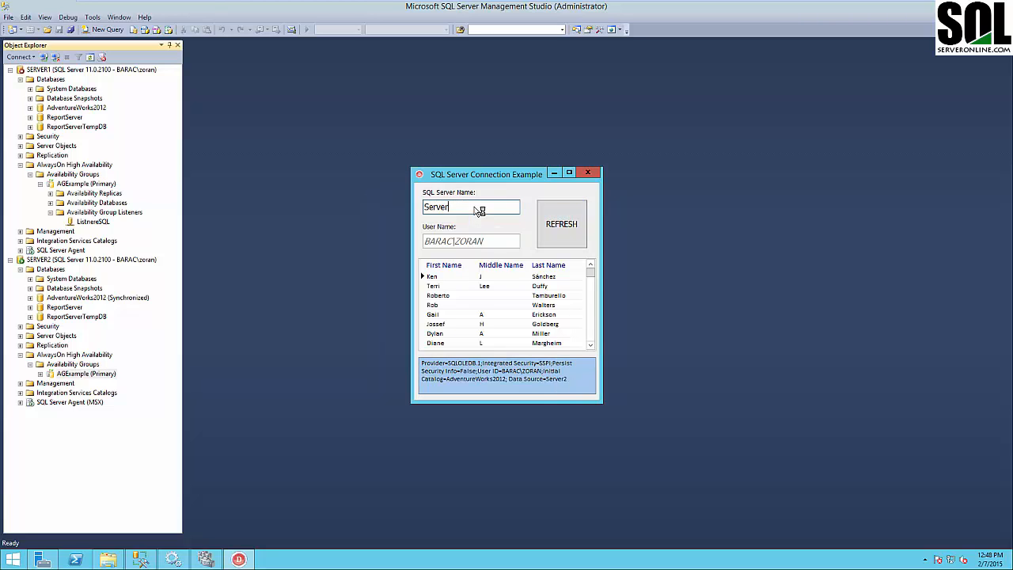
{"action": "type", "text": "1"}
{"action": "left_click", "coordinate": [561, 227]}
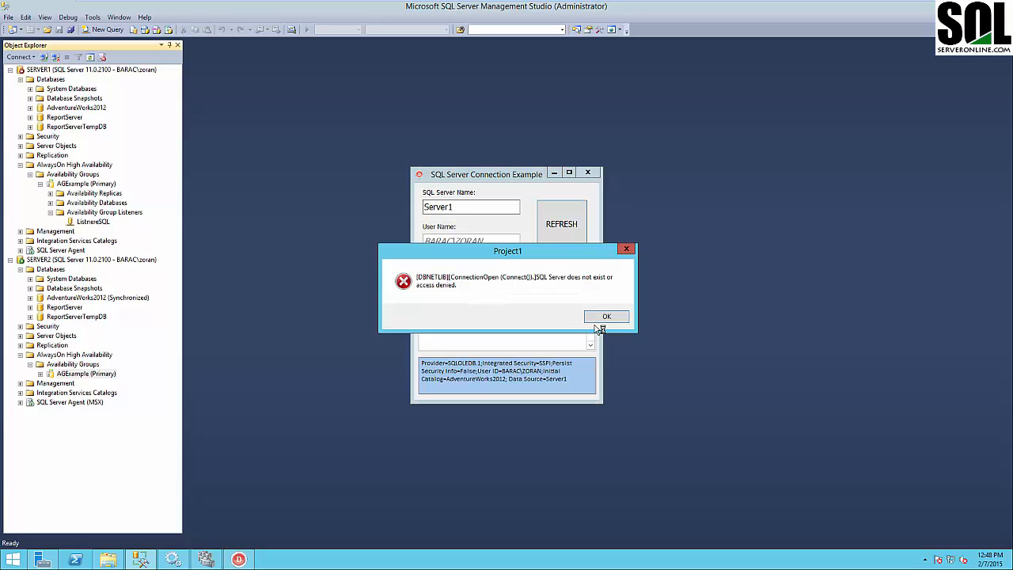
{"action": "left_click", "coordinate": [615, 317]}
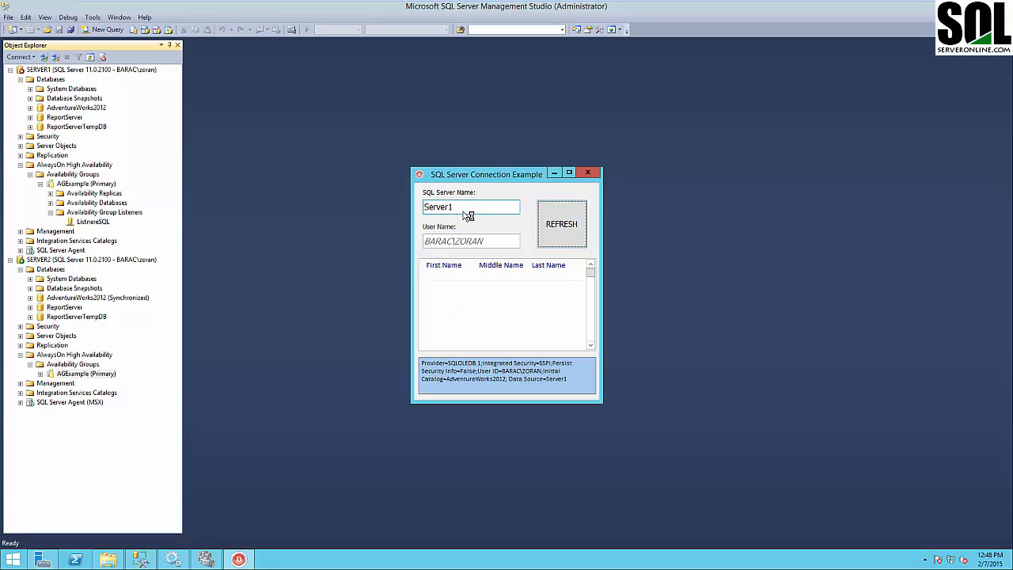
Start the stopped SQL Server service on SERVER1 in Management Studio
{"action": "left_click", "coordinate": [64, 70]}
{"action": "right_click", "coordinate": [46, 72]}
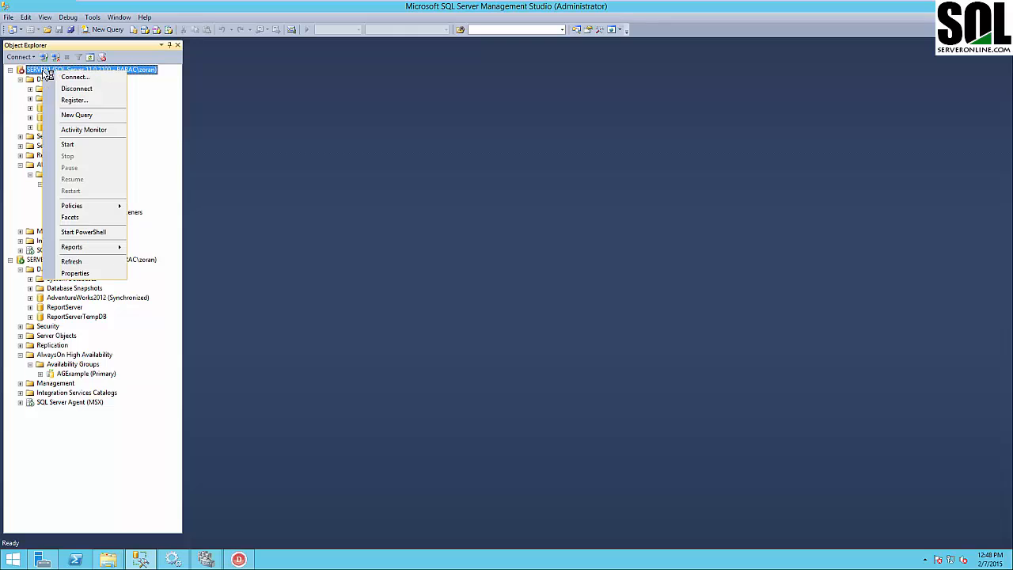
{"action": "left_click", "coordinate": [70, 144]}
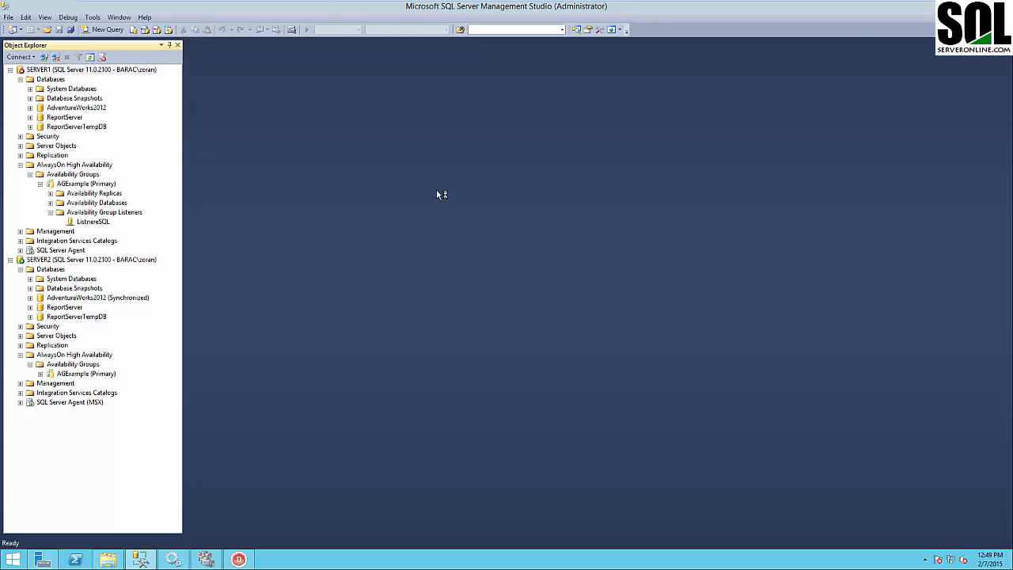
{"action": "left_click", "coordinate": [255, 55]}
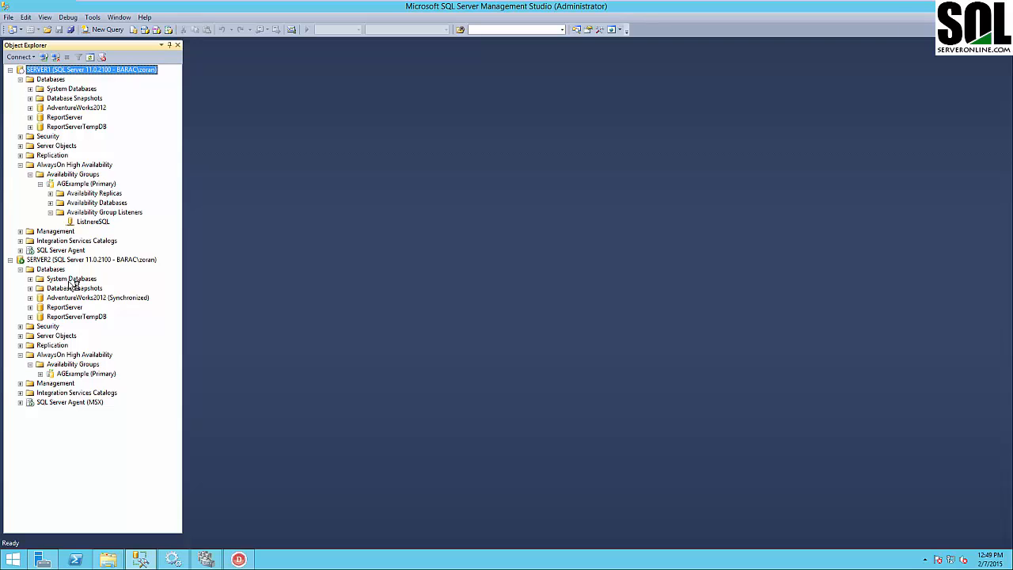
Refresh AlwaysOn High Availability on SERVER1 and expand its availability groups to check the role of AGExample
{"action": "right_click", "coordinate": [71, 184]}
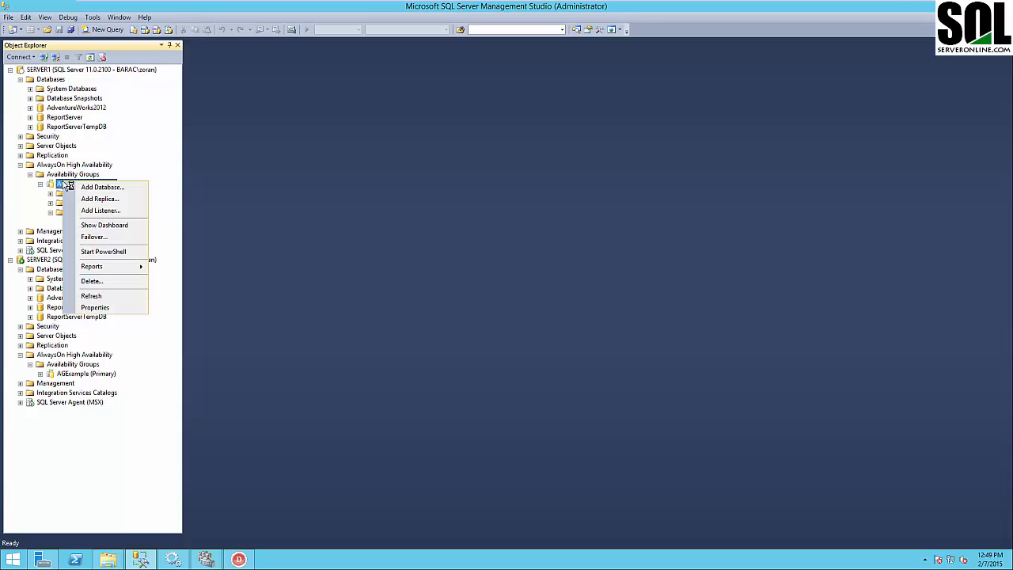
{"action": "right_click", "coordinate": [61, 168]}
{"action": "left_click", "coordinate": [91, 215]}
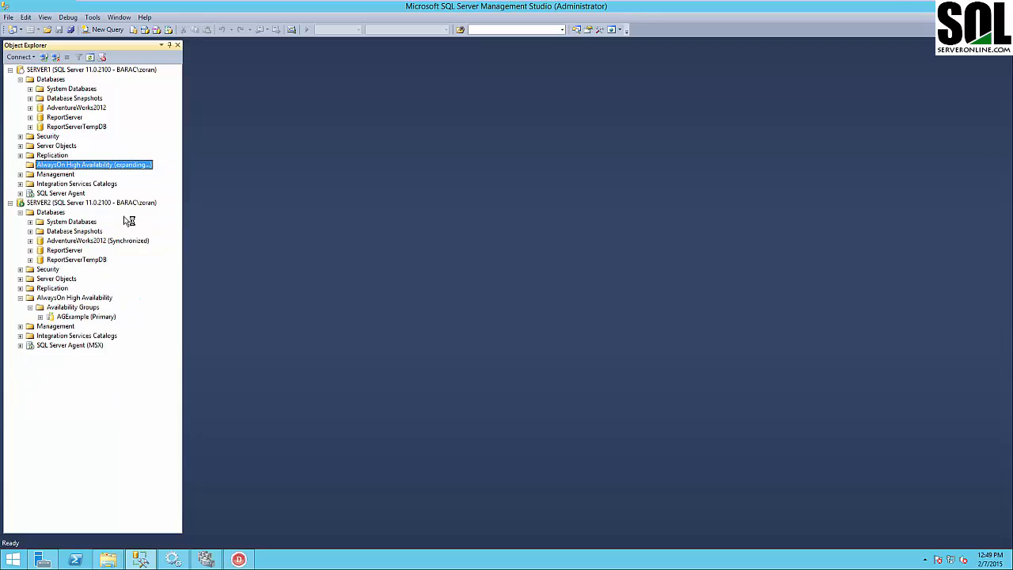
{"action": "left_click", "coordinate": [31, 174]}
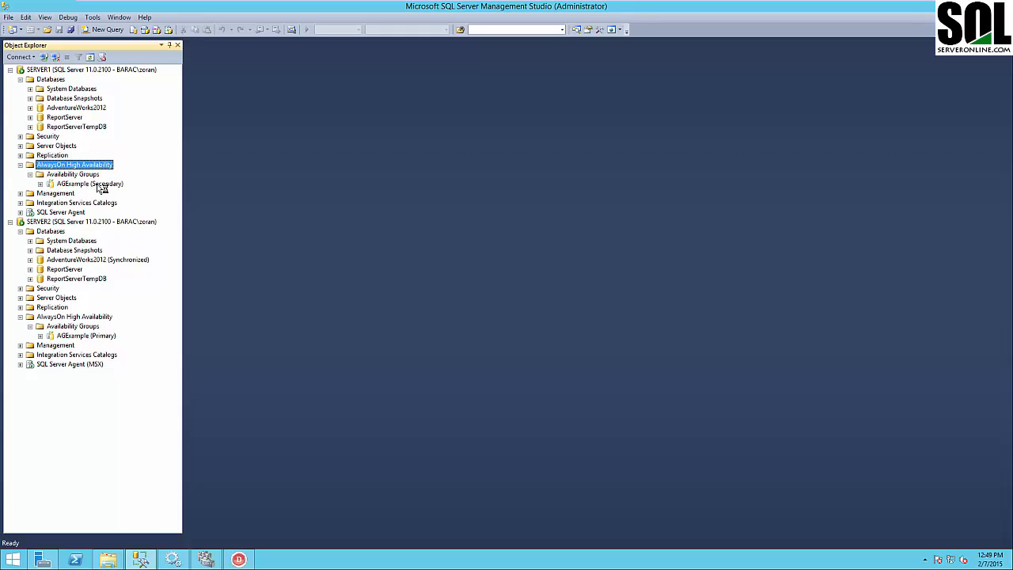
Return to SQL Server Connection Example, try to reload the data from Server1 again, and dismiss the message
{"action": "left_click", "coordinate": [238, 560]}
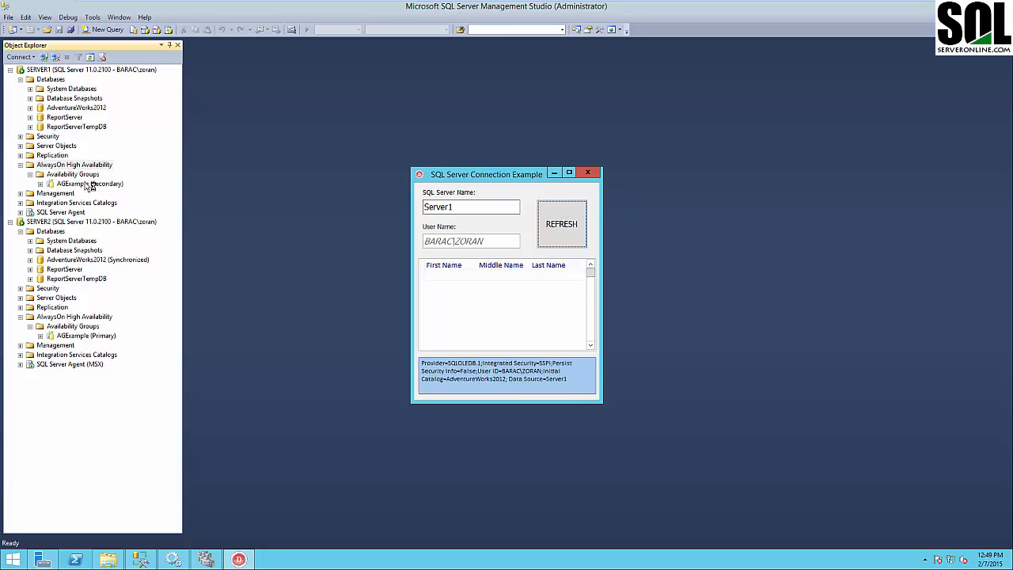
{"action": "left_click", "coordinate": [616, 236]}
{"action": "left_click", "coordinate": [239, 560]}
{"action": "left_click", "coordinate": [575, 220]}
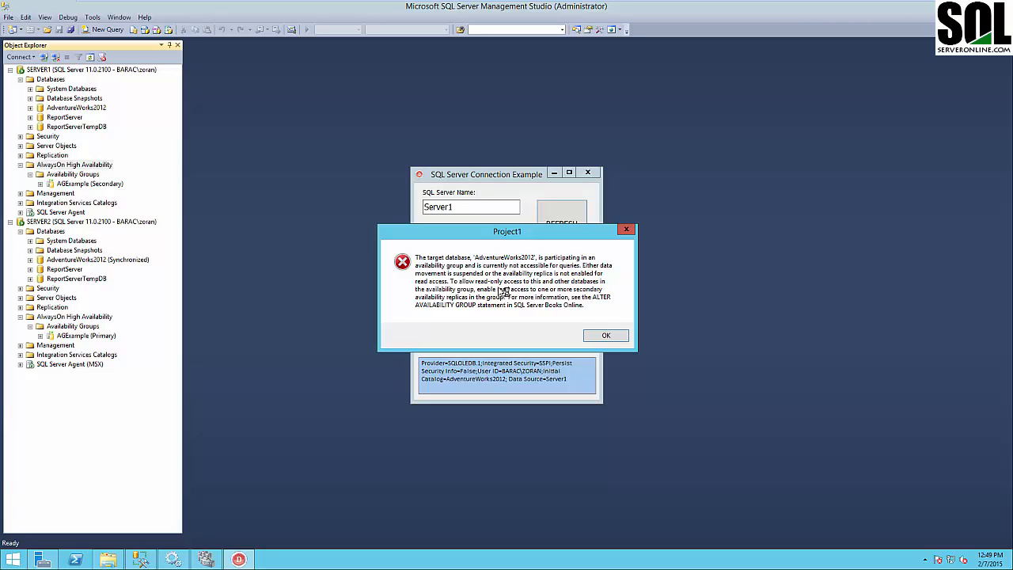
{"action": "left_click", "coordinate": [600, 335]}
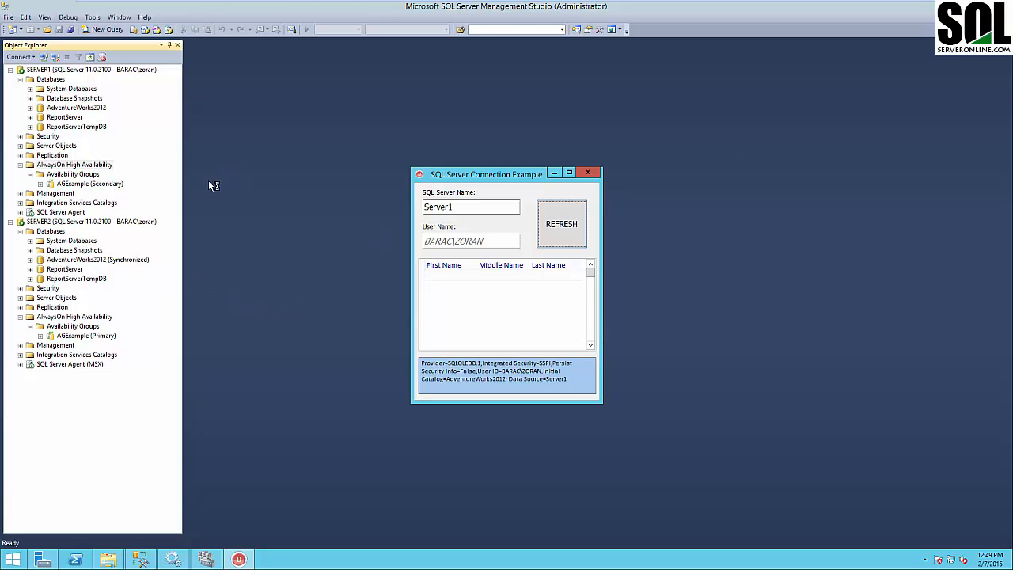
Begin a planned failover of AGExample from SERVER2 in Management Studio, choosing SERVER1 as the new primary replica
{"action": "left_click", "coordinate": [88, 336]}
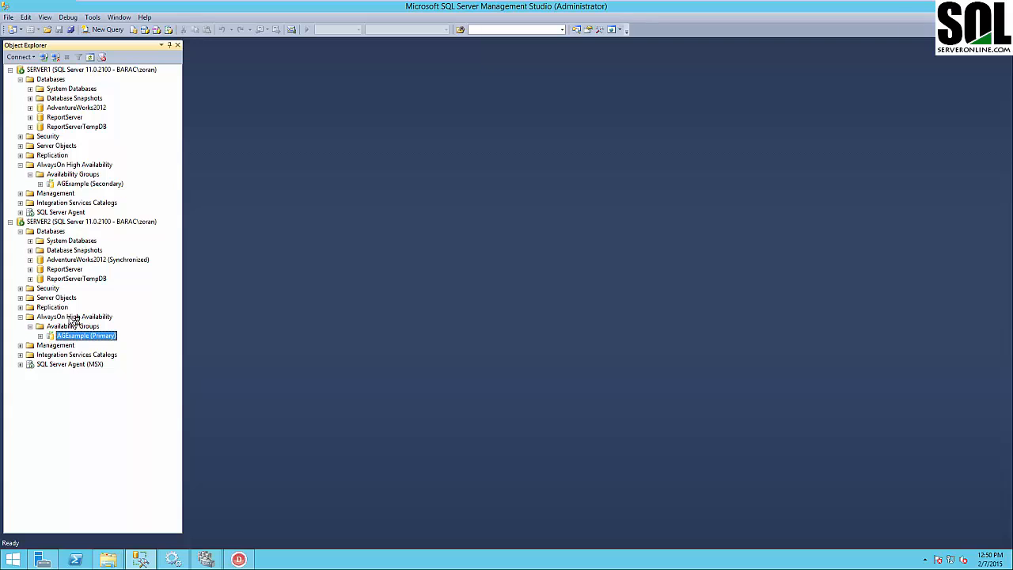
{"action": "right_click", "coordinate": [80, 339]}
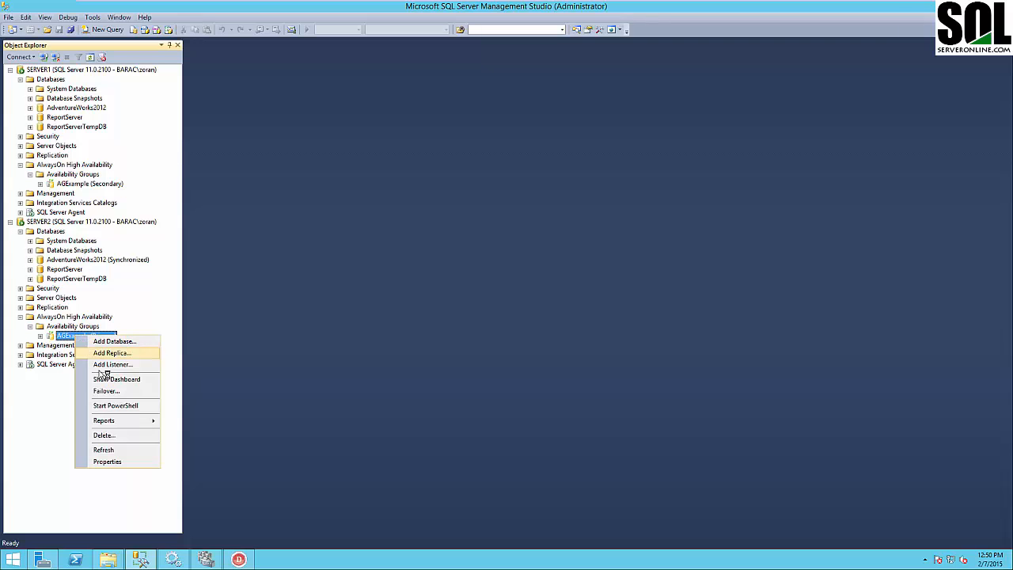
{"action": "left_click", "coordinate": [103, 391]}
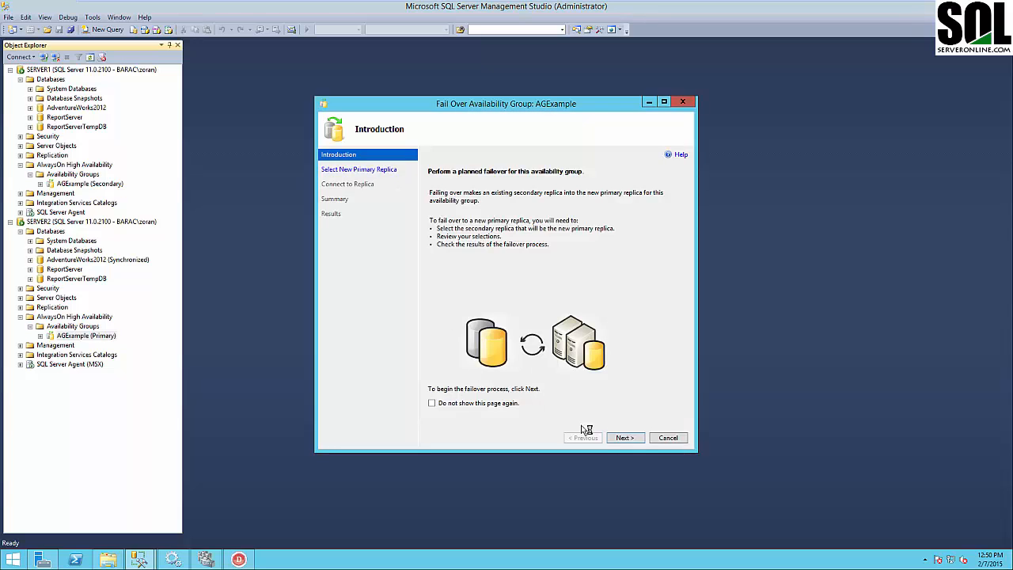
{"action": "left_click", "coordinate": [622, 440]}
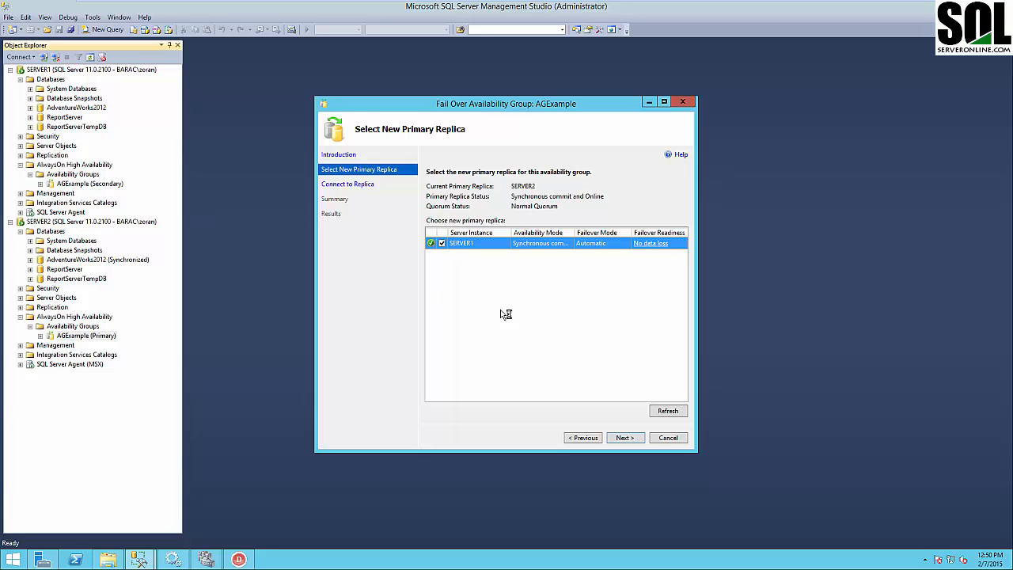
{"action": "left_click", "coordinate": [620, 438]}
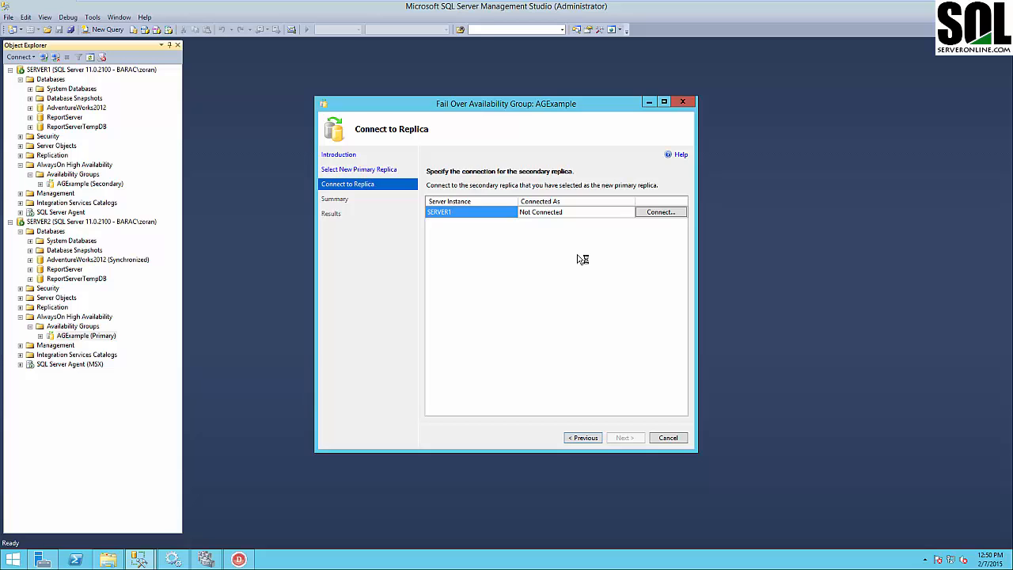
Connect to the SERVER1 replica, run the failover of AGExample, and close the wizard
{"action": "left_click", "coordinate": [634, 213]}
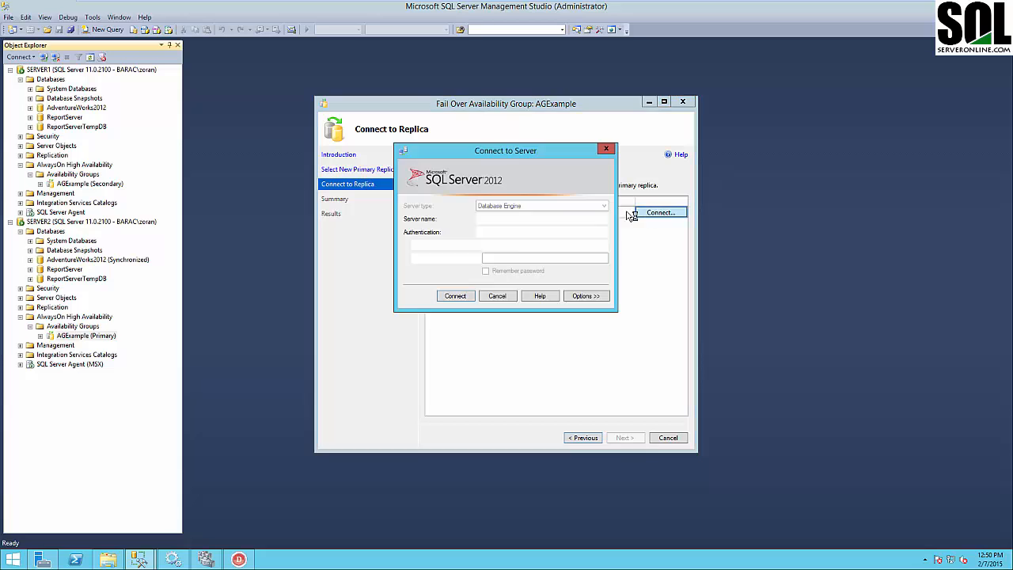
{"action": "left_click", "coordinate": [451, 297]}
{"action": "left_click", "coordinate": [623, 438]}
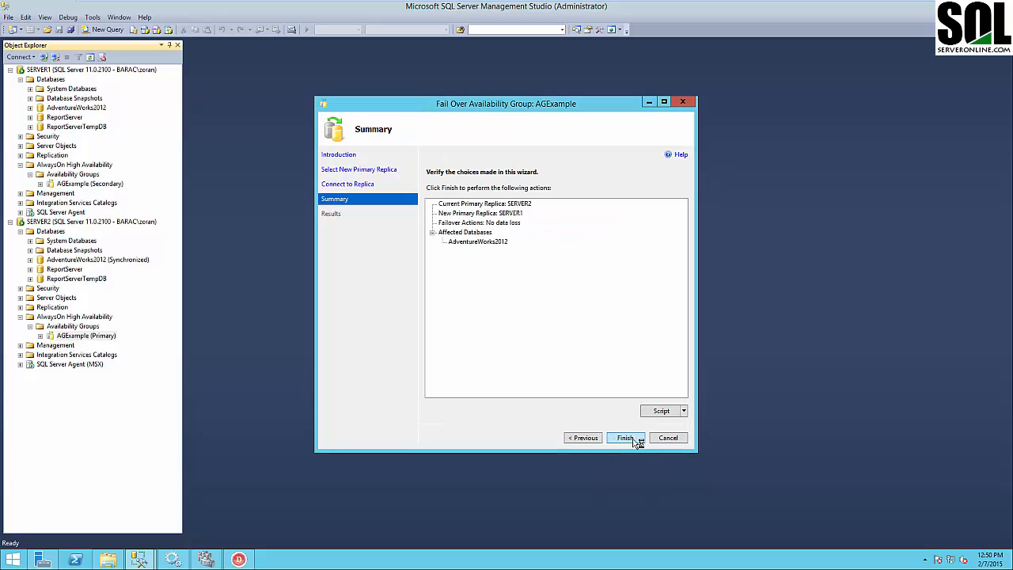
{"action": "left_click", "coordinate": [637, 440]}
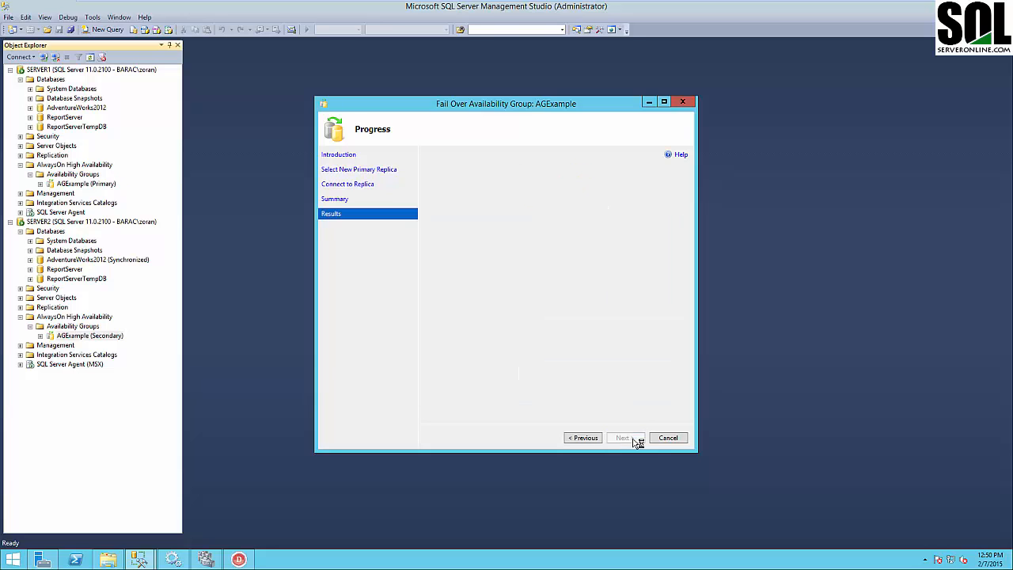
{"action": "left_click", "coordinate": [668, 438]}
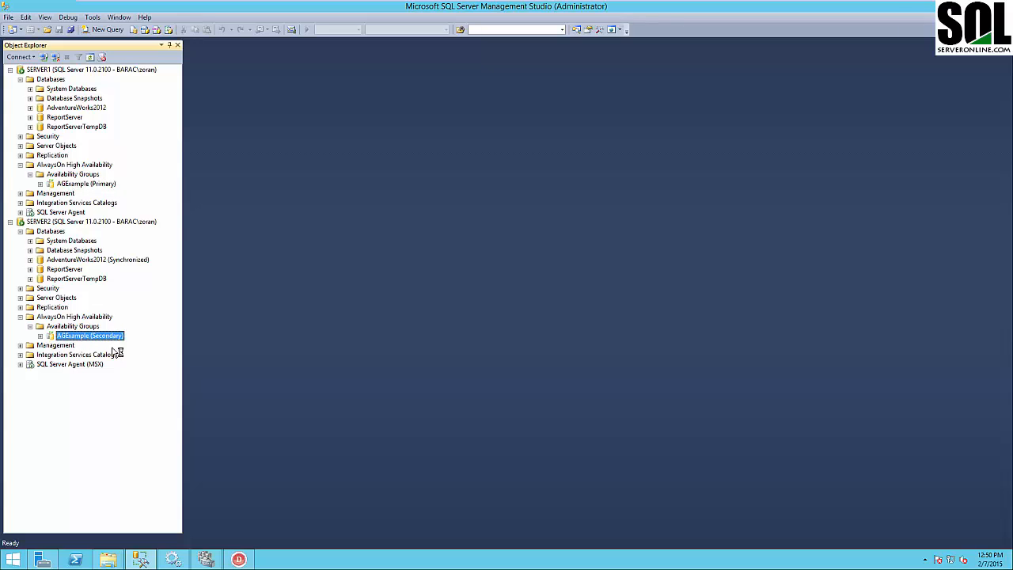
Switch to SQL Server Connection Example and reload the data from Server1, and again with the SQL Server name changed to Server2
{"action": "mouse_move", "coordinate": [249, 562]}
{"action": "left_click", "coordinate": [238, 560]}
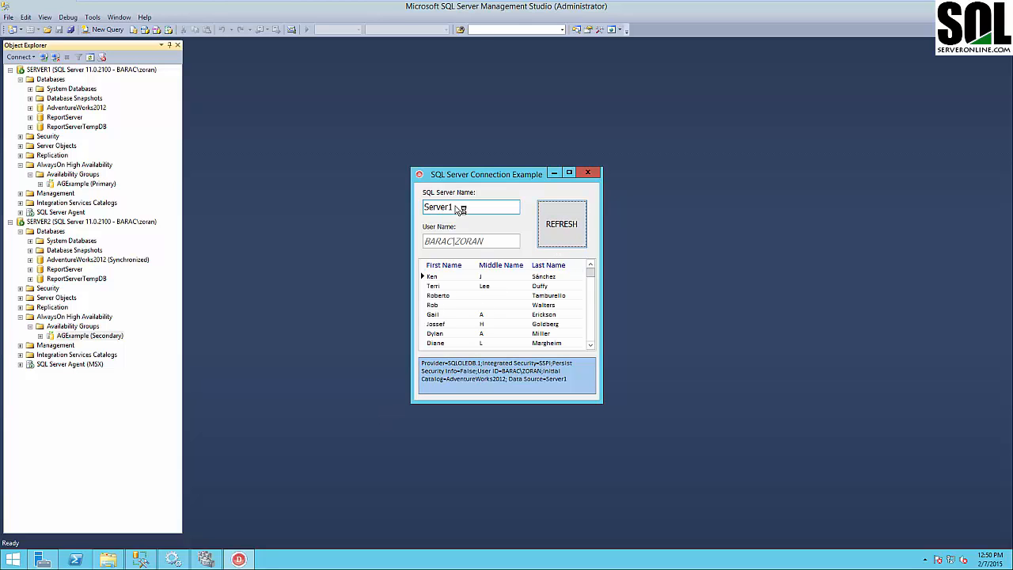
{"action": "left_click_drag", "start_coordinate": [455, 207], "coordinate": [449, 206]}
{"action": "type", "text": "2"}
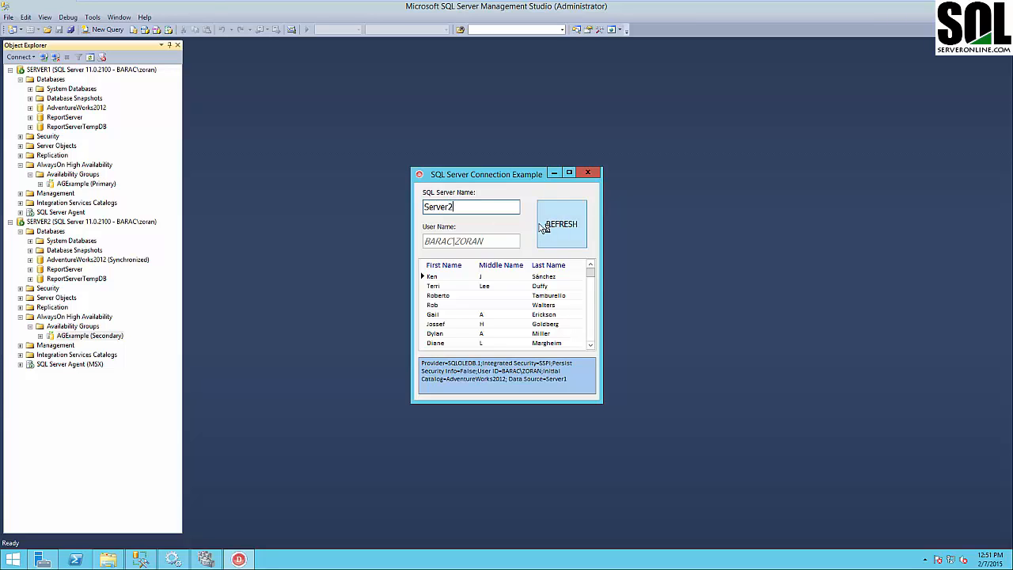
{"action": "left_click", "coordinate": [551, 227]}
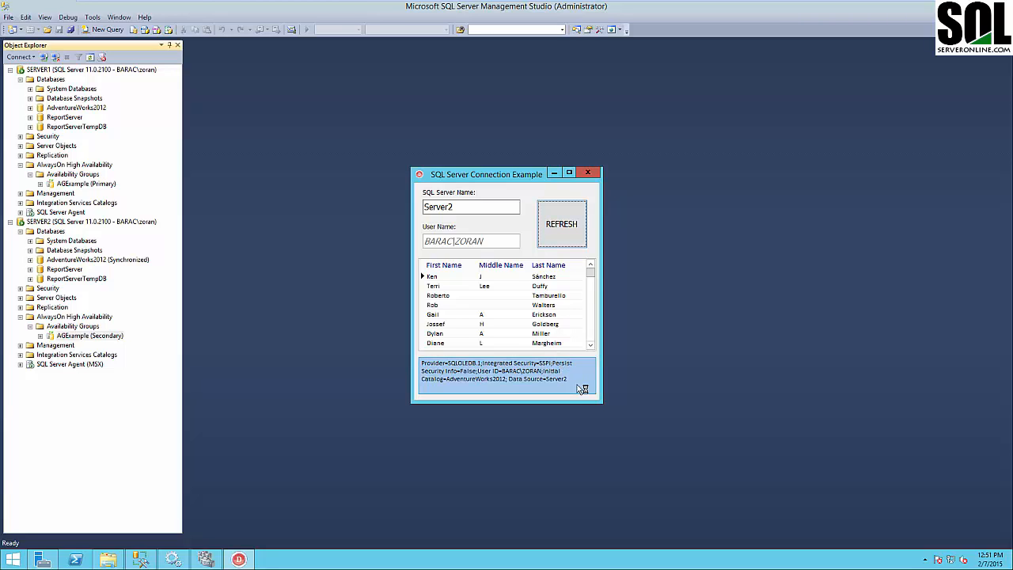
Set the SQL Server name to ListnereSQL and reload the data through the listener
{"action": "double_click", "coordinate": [488, 208]}
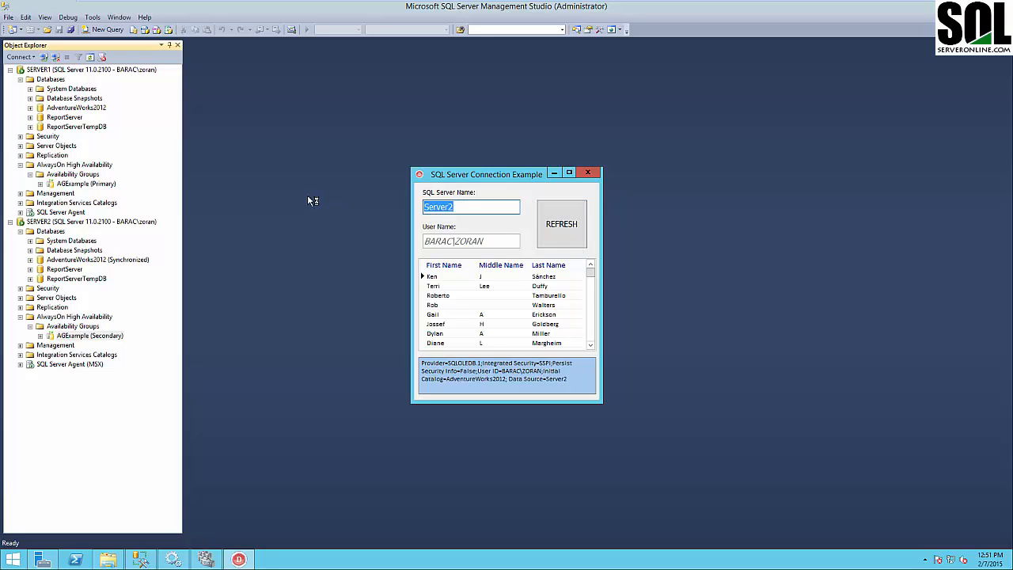
{"action": "type", "text": "ListnereSQL"}
{"action": "left_click", "coordinate": [559, 224]}
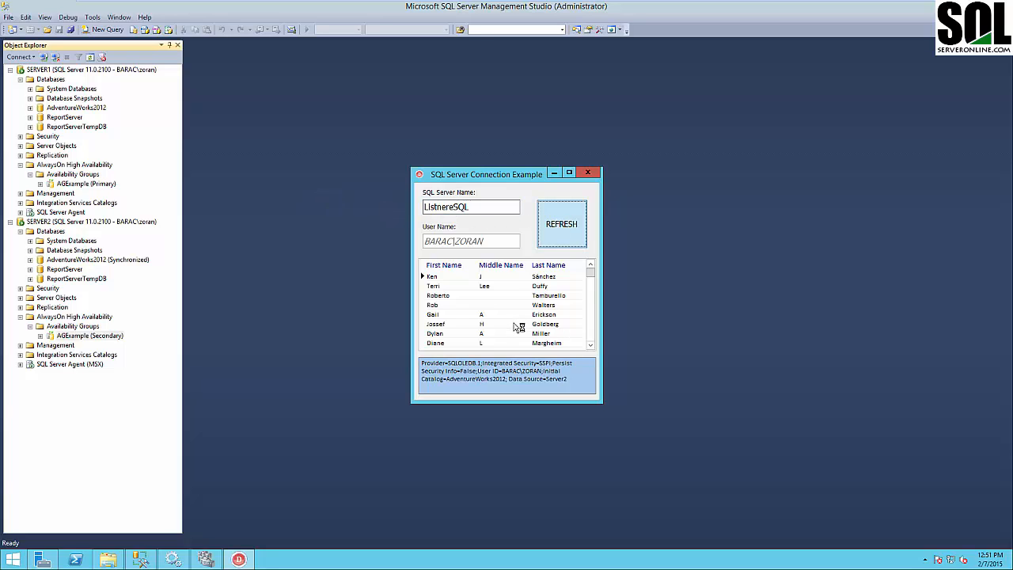